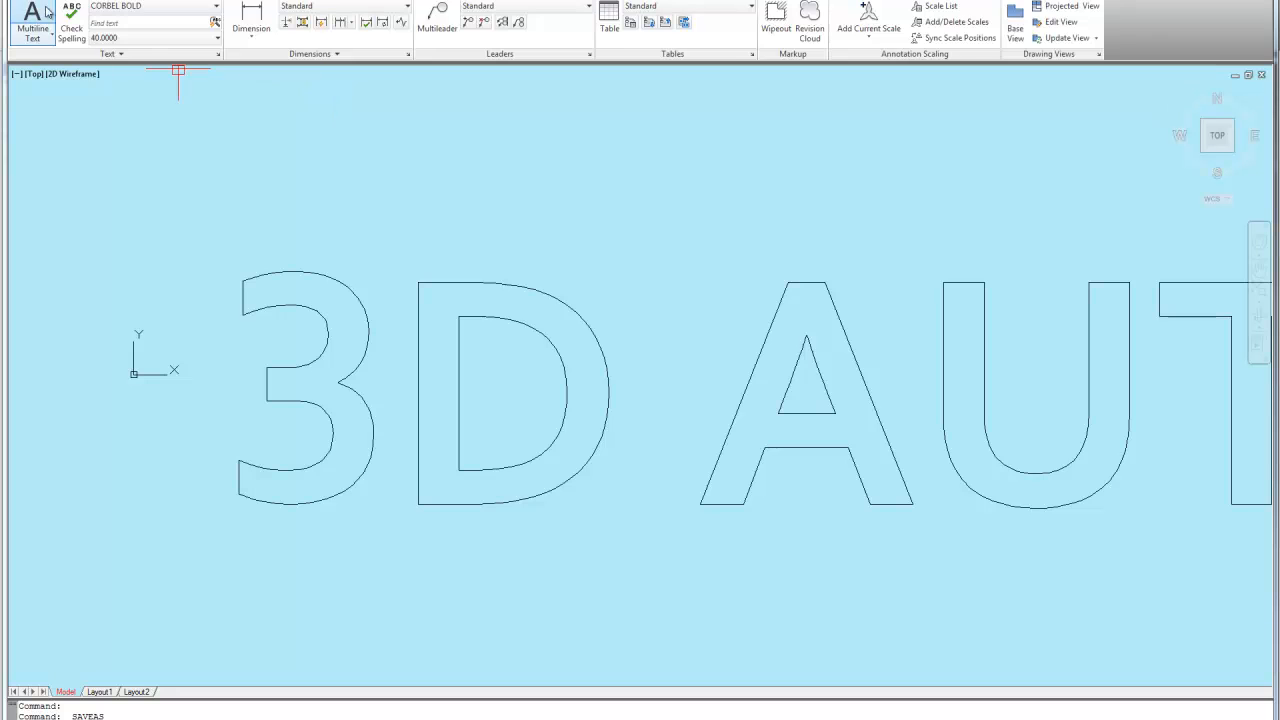
Offset the first D's outer outline inward and its inner outline into the hole by 1.5.
{"action": "left_click", "coordinate": [45, 0]}
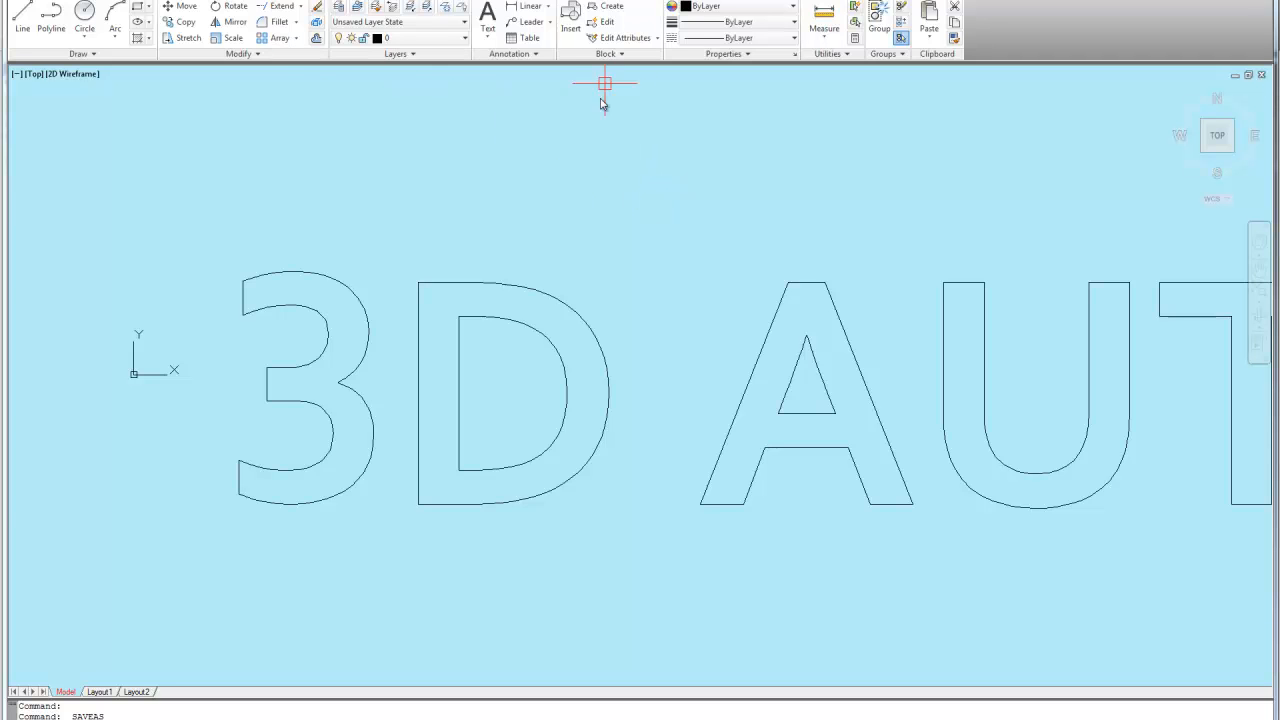
{"action": "type", "text": "O"}
{"action": "key", "text": "Return"}
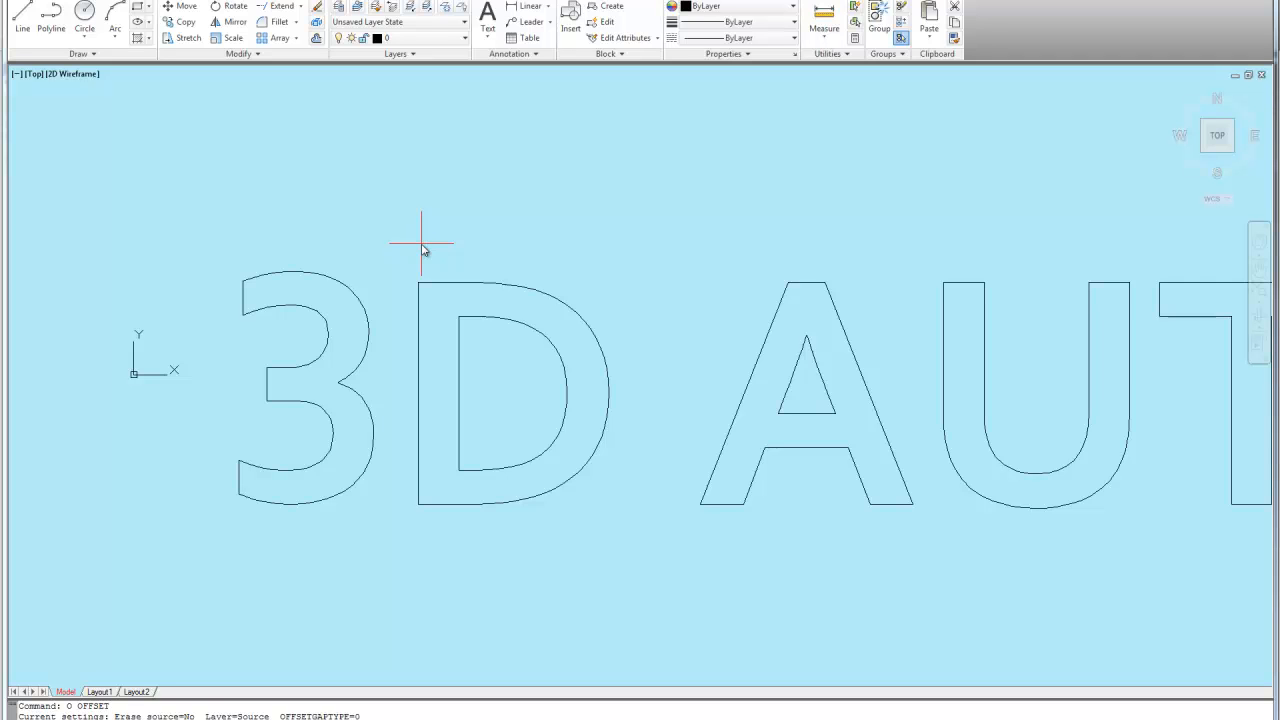
{"action": "type", "text": "1.5"}
{"action": "key", "text": "Return"}
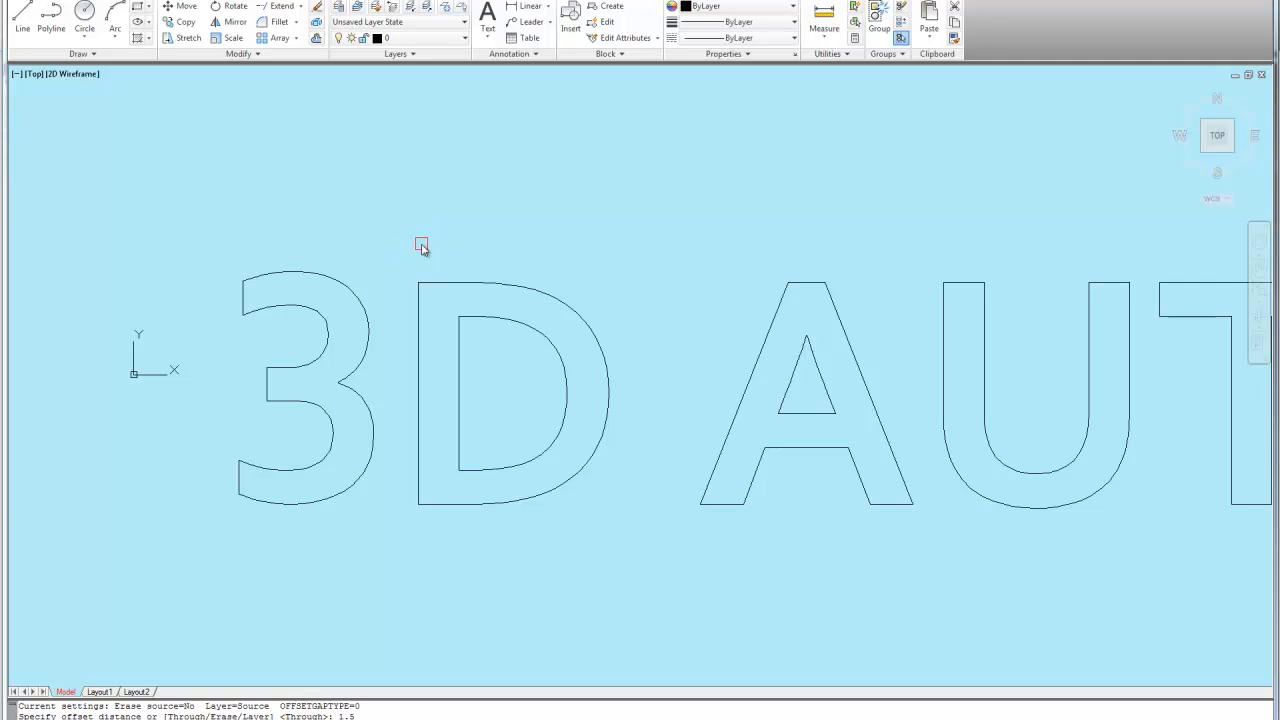
{"action": "left_click", "coordinate": [505, 287]}
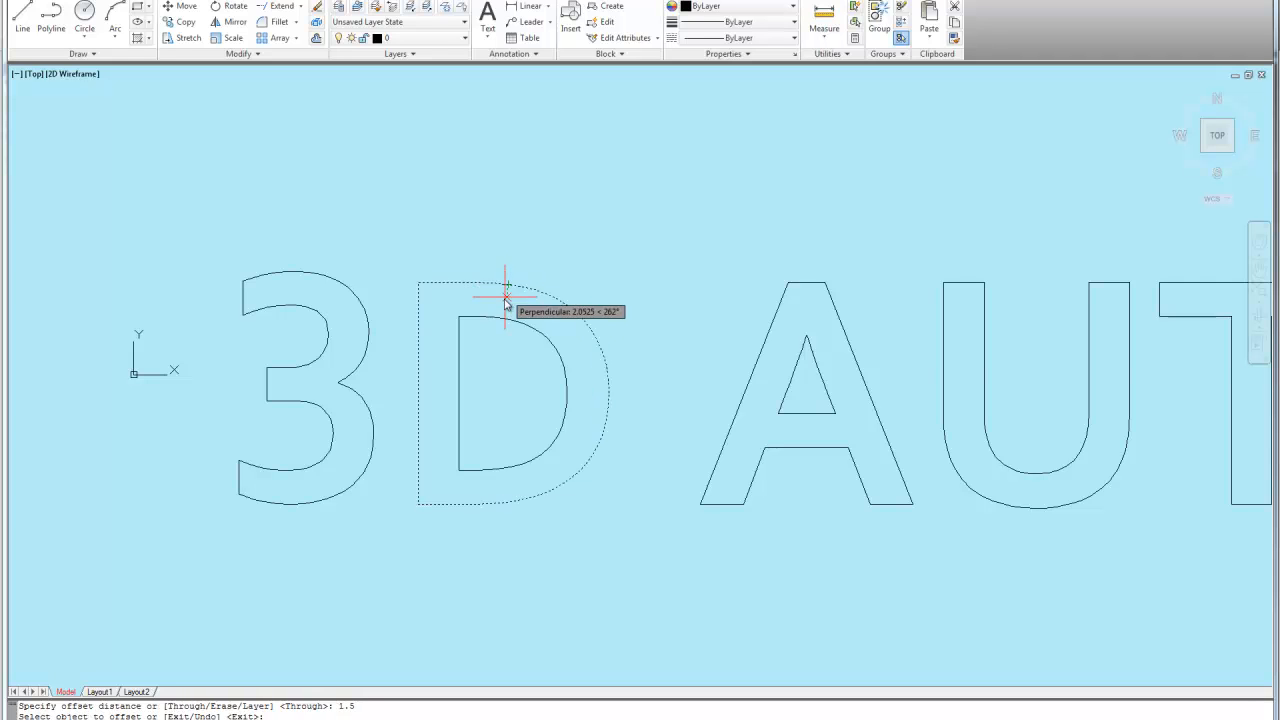
{"action": "left_click", "coordinate": [522, 299]}
{"action": "left_click", "coordinate": [528, 326]}
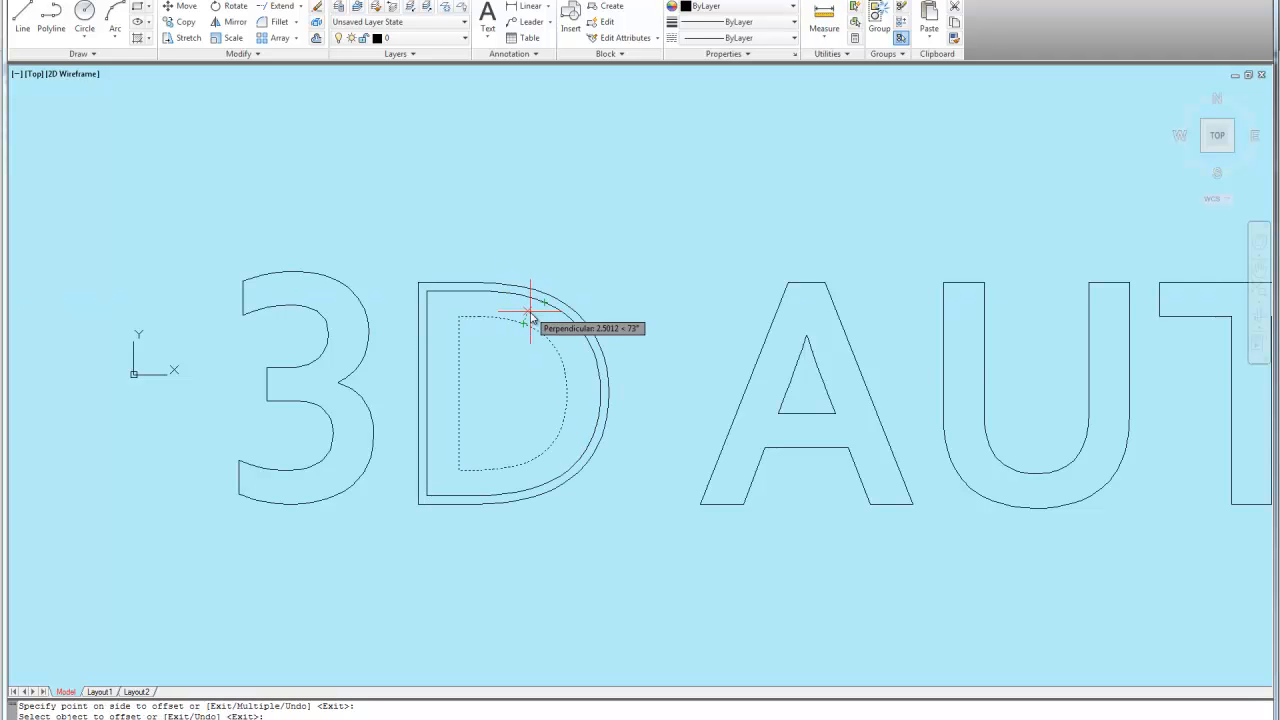
{"action": "left_click", "coordinate": [510, 368]}
Offset the outline of the 3 inward by the same 1.5 distance.
{"action": "scroll", "coordinate": [164, 424], "scroll_direction": "up", "scroll_amount": 2}
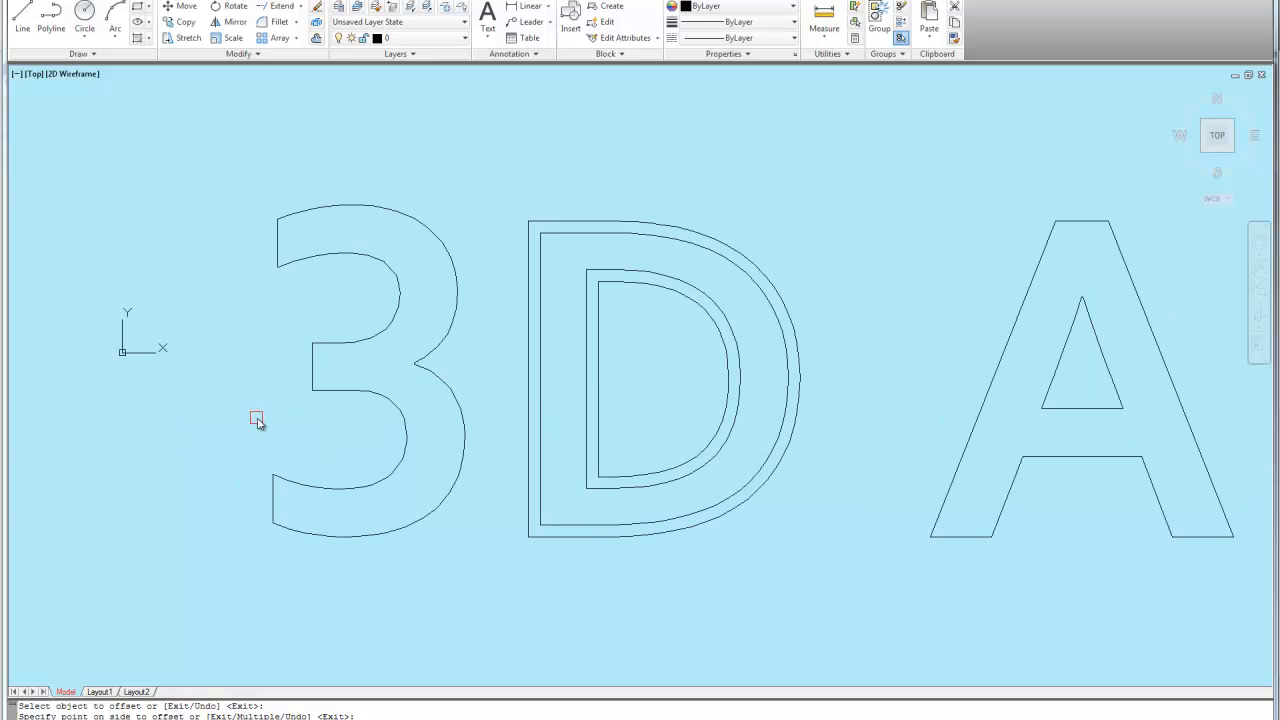
{"action": "left_click", "coordinate": [352, 343]}
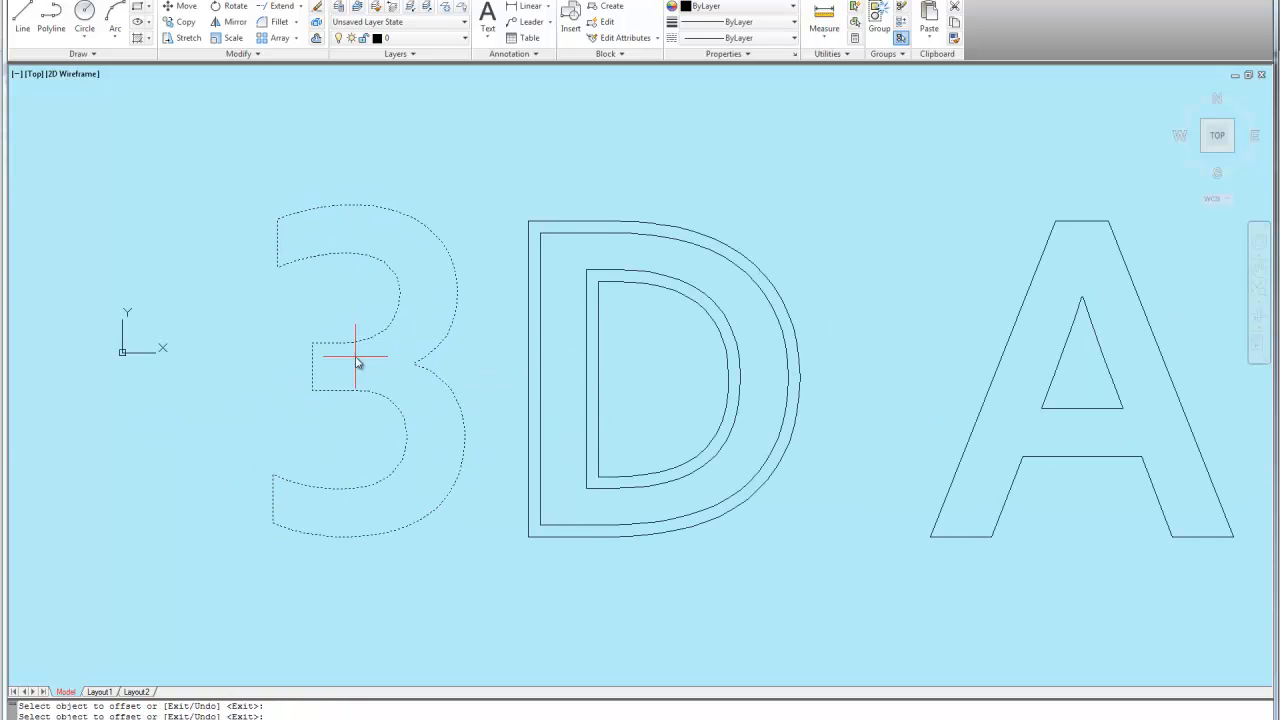
{"action": "left_click", "coordinate": [416, 352]}
Offset the first A's triangular hole and outer outline and the U's outline inward by 1.5.
{"action": "scroll", "coordinate": [380, 262], "scroll_direction": "down", "scroll_amount": 3}
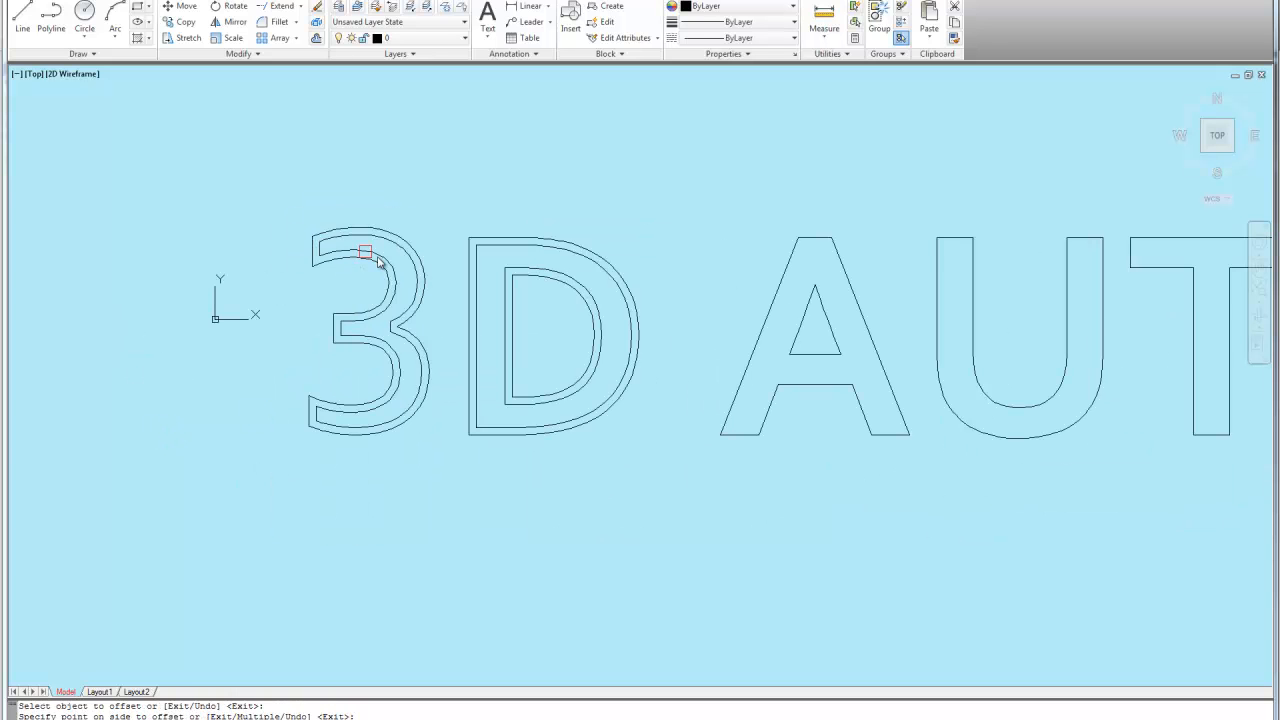
{"action": "left_click", "coordinate": [857, 304]}
{"action": "left_click", "coordinate": [854, 322]}
{"action": "left_click", "coordinate": [832, 320]}
{"action": "left_click", "coordinate": [832, 320]}
{"action": "left_click", "coordinate": [936, 318]}
{"action": "left_click", "coordinate": [940, 318]}
Offset the T's outline and both outlines of the O inward by 1.5.
{"action": "scroll", "coordinate": [620, 292], "scroll_direction": "down", "scroll_amount": 2}
{"action": "scroll", "coordinate": [976, 310], "scroll_direction": "up", "scroll_amount": 1}
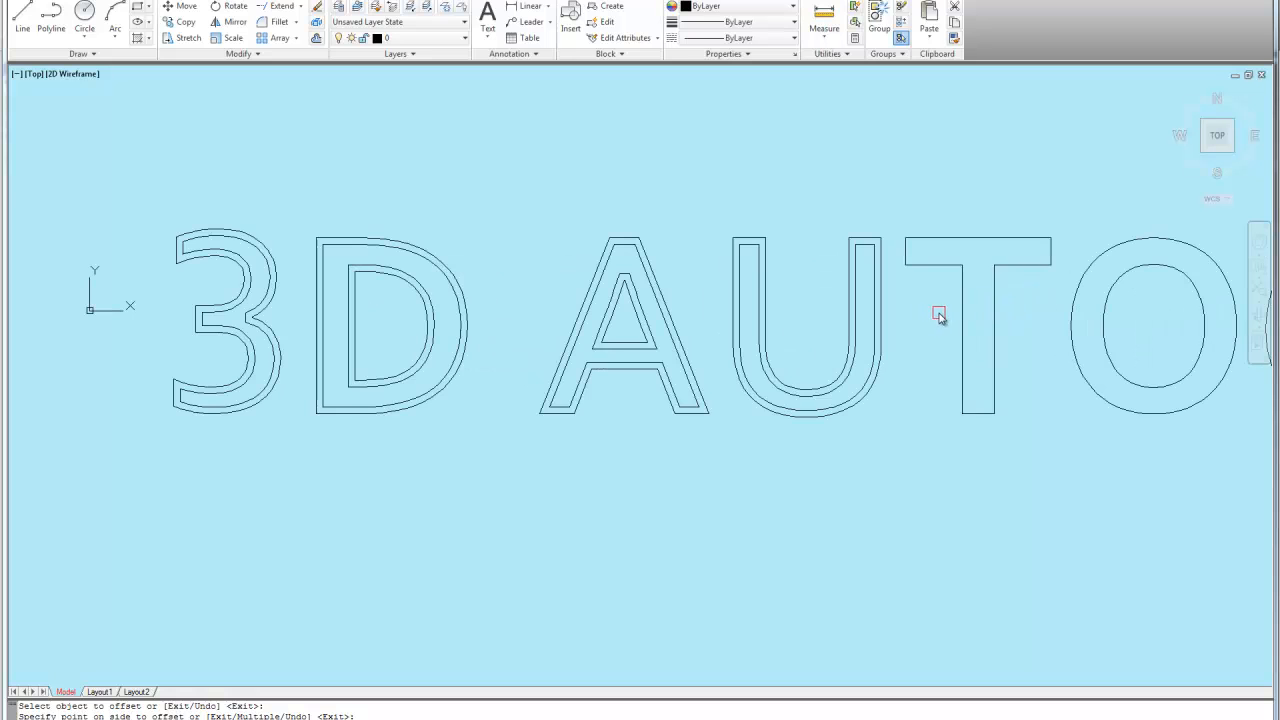
{"action": "left_click", "coordinate": [966, 297]}
{"action": "left_click", "coordinate": [971, 294]}
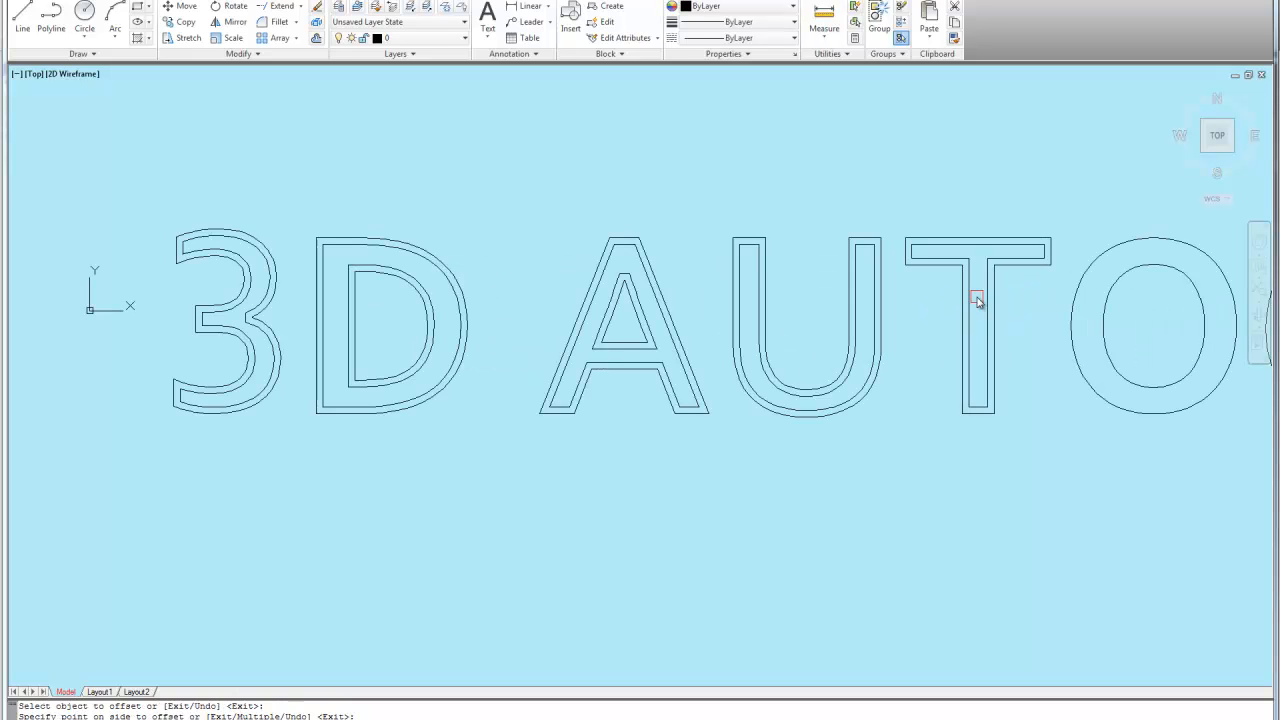
{"action": "left_click", "coordinate": [1075, 318]}
{"action": "left_click", "coordinate": [1100, 330]}
{"action": "scroll", "coordinate": [899, 301], "scroll_direction": "down", "scroll_amount": 4}
{"action": "left_click", "coordinate": [825, 313]}
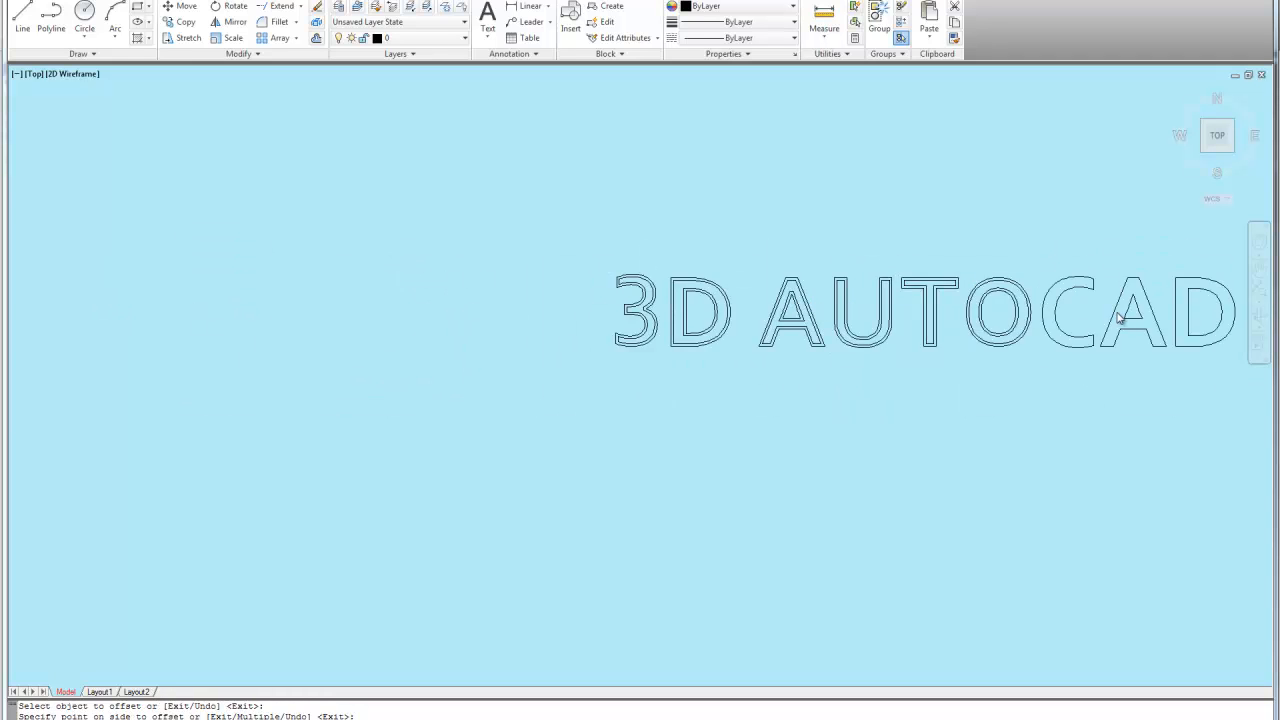
Offset the C's outline and both outlines of the second A inward by 1.5.
{"action": "scroll", "coordinate": [1120, 318], "scroll_direction": "up", "scroll_amount": 3}
{"action": "left_click", "coordinate": [1001, 341]}
{"action": "left_click", "coordinate": [991, 352]}
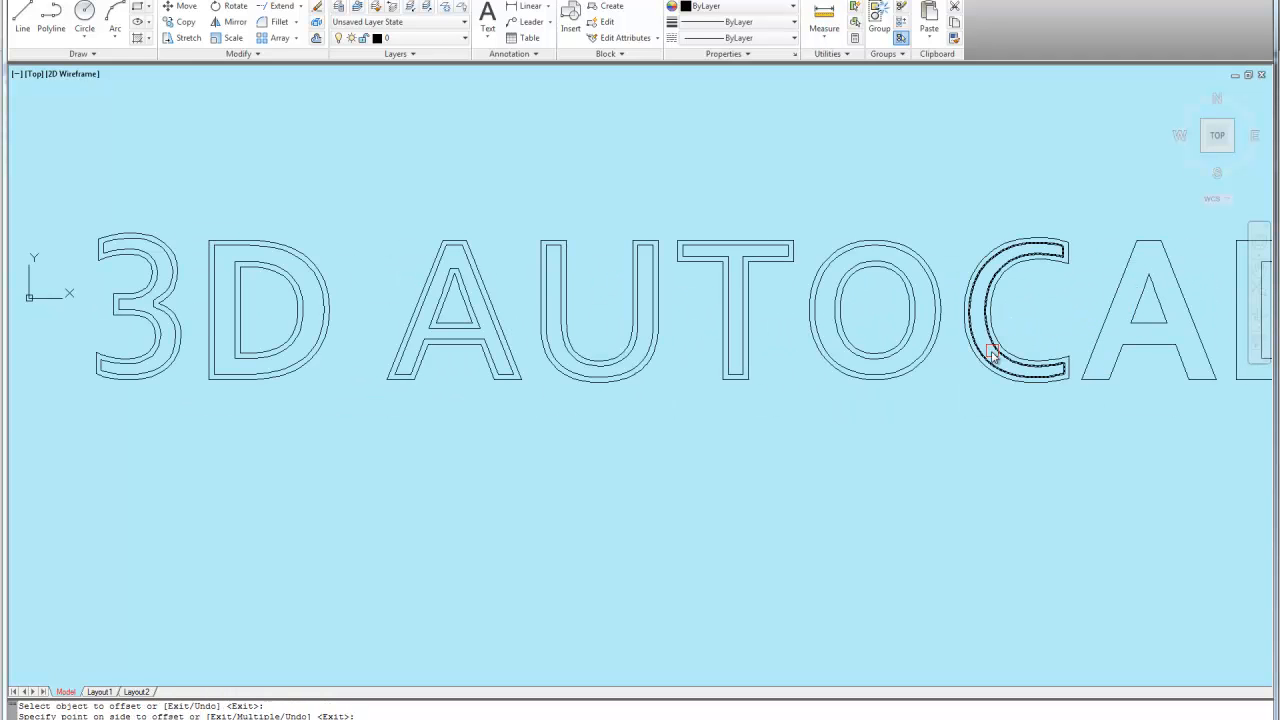
{"action": "scroll", "coordinate": [903, 359], "scroll_direction": "down", "scroll_amount": 2}
{"action": "scroll", "coordinate": [1078, 331], "scroll_direction": "up", "scroll_amount": 3}
{"action": "left_click", "coordinate": [1100, 336]}
{"action": "left_click", "coordinate": [1088, 360]}
{"action": "left_click", "coordinate": [1048, 328]}
{"action": "left_click", "coordinate": [1080, 300]}
Offset both outlines of the last D inward by 1.5 and end the Offset command.
{"action": "left_click", "coordinate": [1156, 336]}
{"action": "left_click", "coordinate": [1153, 332]}
{"action": "left_click", "coordinate": [1162, 325]}
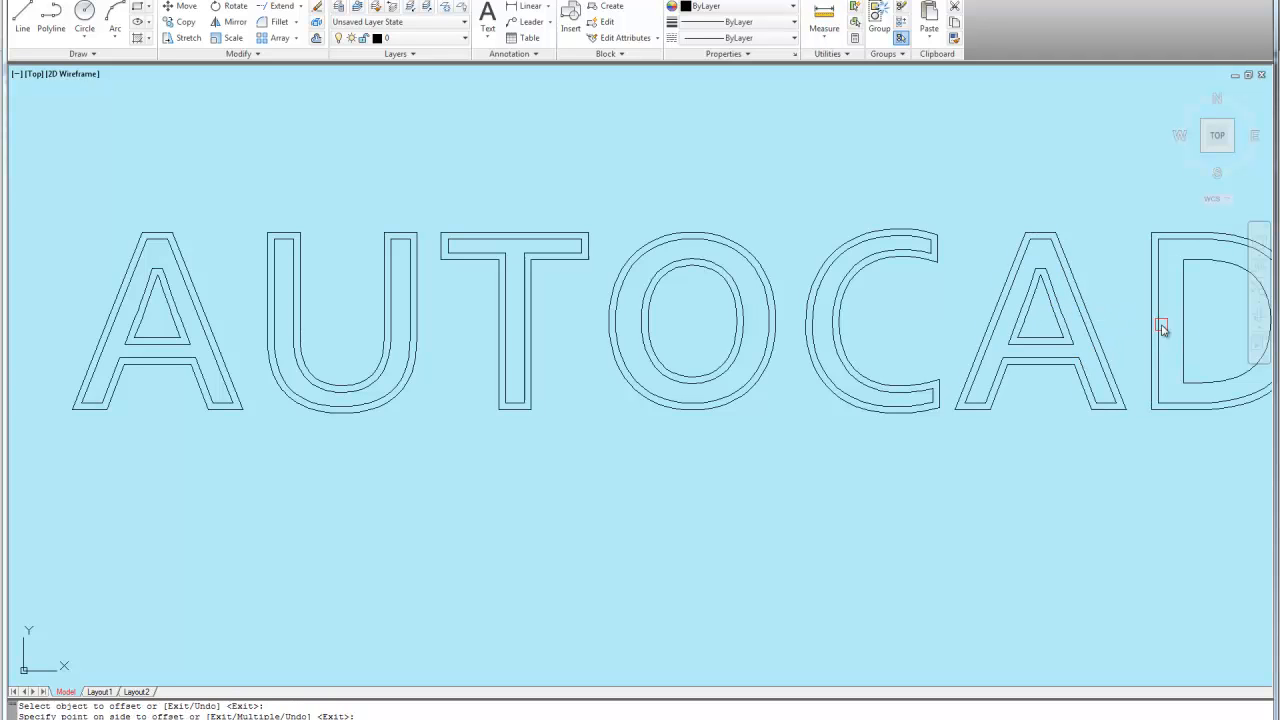
{"action": "left_click", "coordinate": [1186, 316]}
{"action": "left_click", "coordinate": [1171, 317]}
{"action": "scroll", "coordinate": [660, 344], "scroll_direction": "down", "scroll_amount": 2}
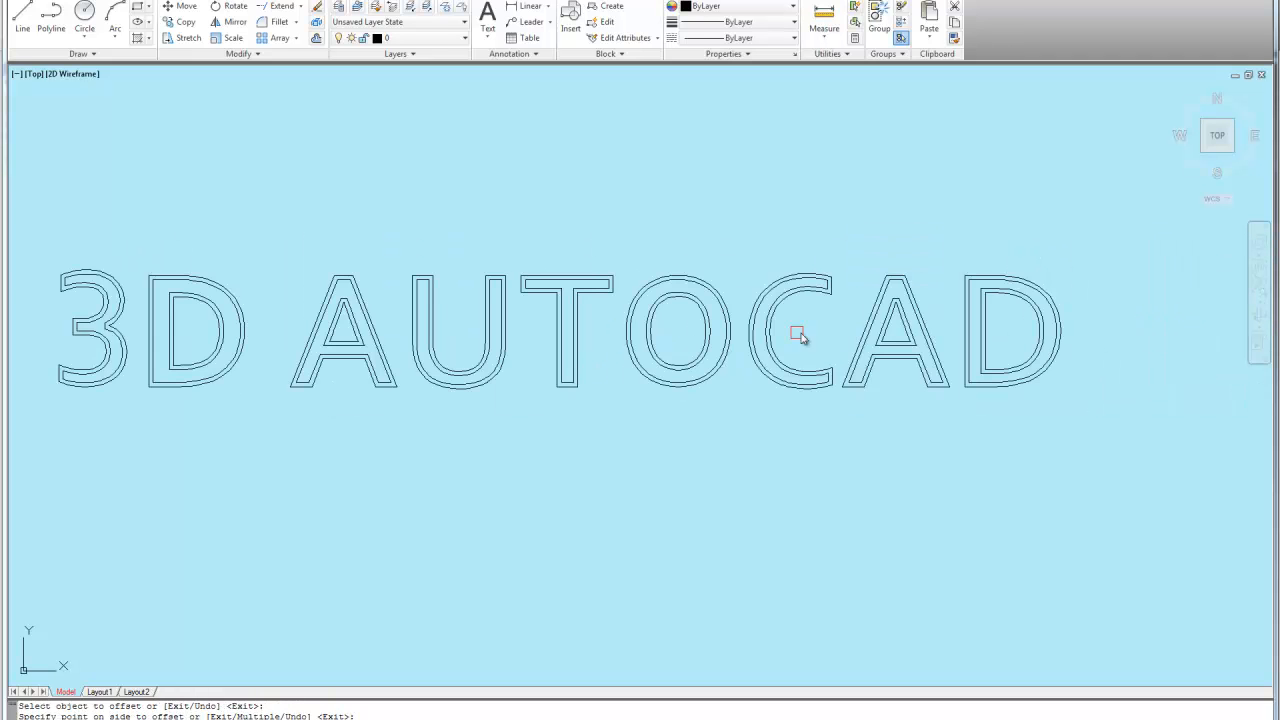
{"action": "scroll", "coordinate": [1004, 299], "scroll_direction": "down", "scroll_amount": 2}
{"action": "scroll", "coordinate": [480, 313], "scroll_direction": "up", "scroll_amount": 8}
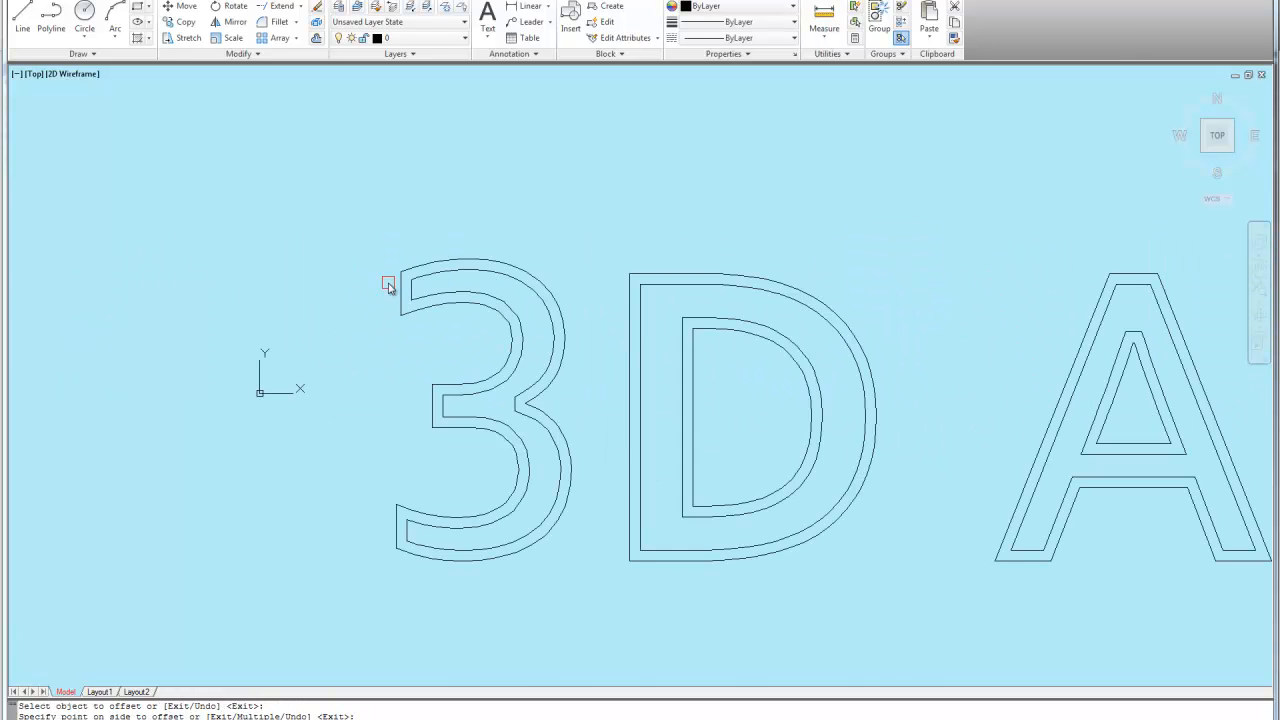
{"action": "scroll", "coordinate": [400, 260], "scroll_direction": "down", "scroll_amount": 2}
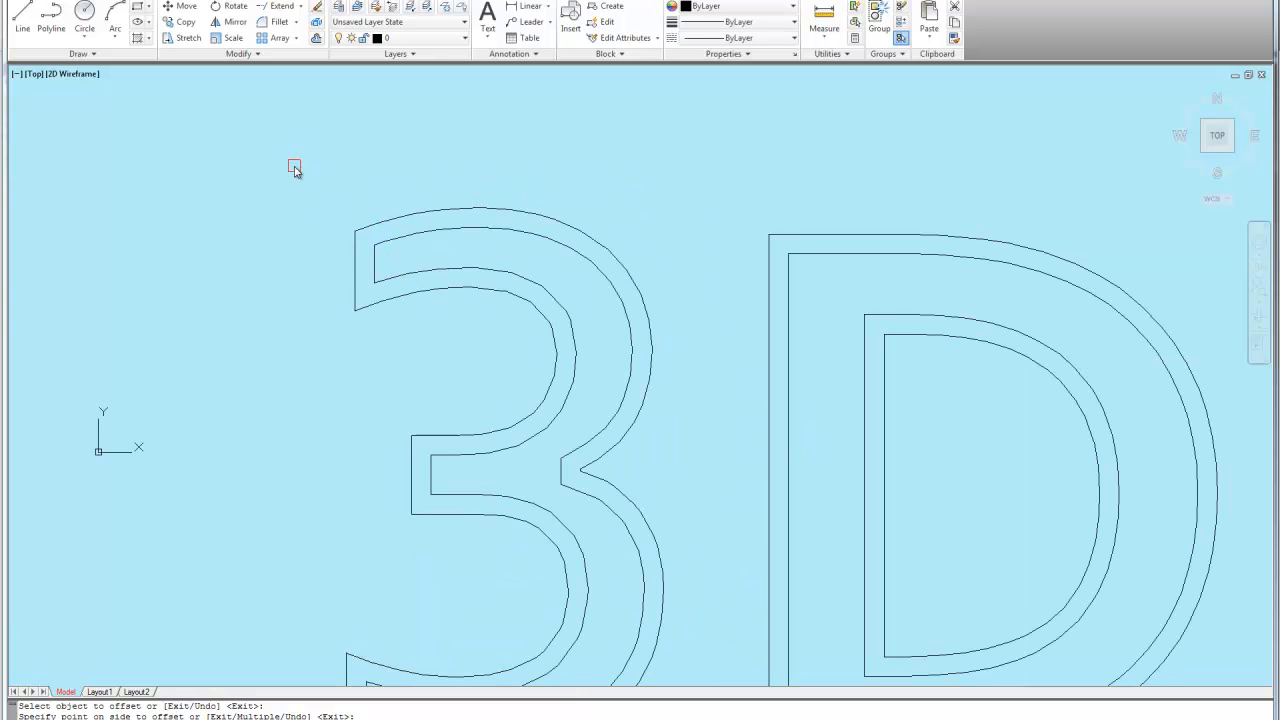
{"action": "key", "text": "Escape"}
{"action": "key", "text": "Escape"}
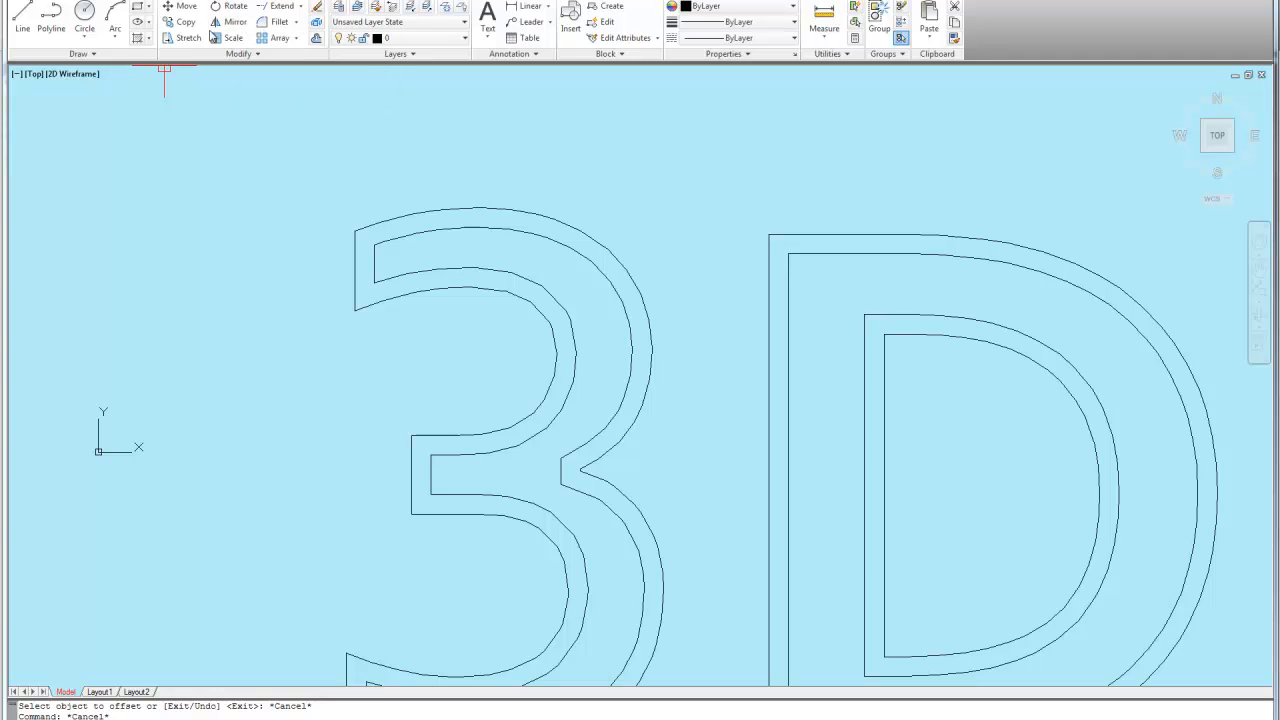
Fillet both corners of the inset outline at the upper end of the 3 with radius 0.25.
{"action": "left_click", "coordinate": [281, 22]}
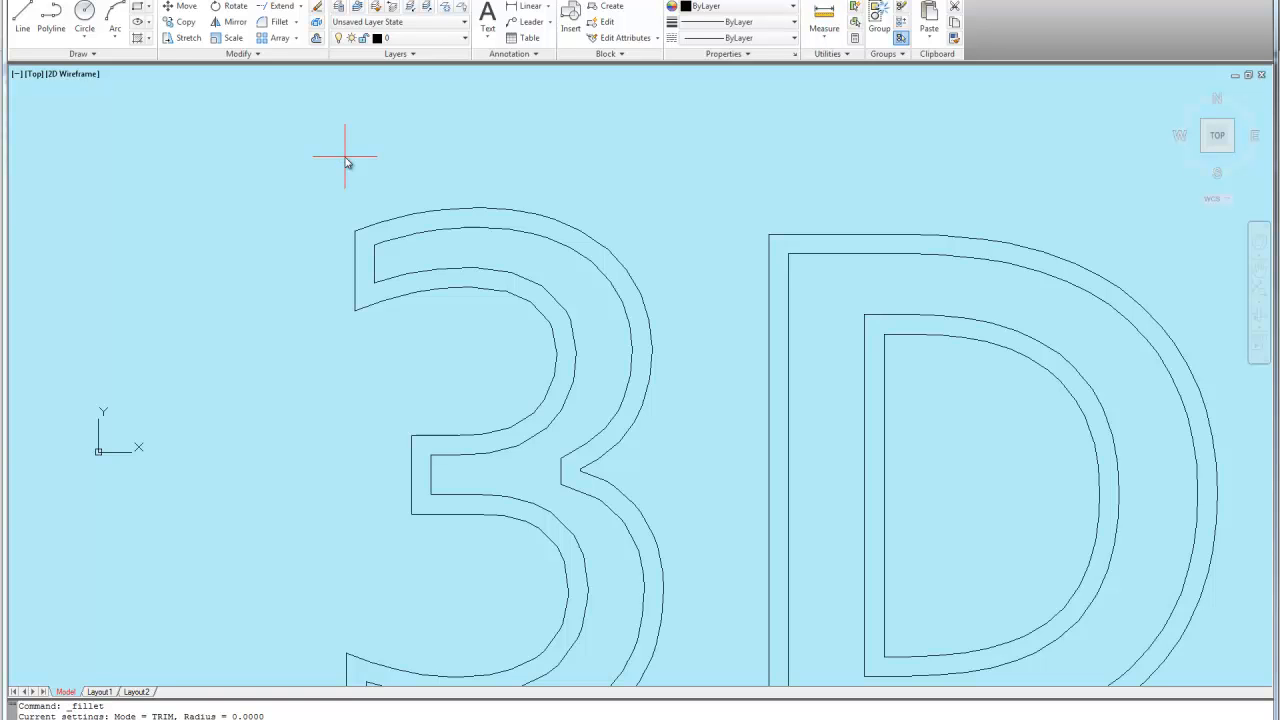
{"action": "type", "text": "r"}
{"action": "key", "text": "Return"}
{"action": "type", "text": ".25"}
{"action": "scroll", "coordinate": [446, 279], "scroll_direction": "up", "scroll_amount": 3}
{"action": "key", "text": "Return"}
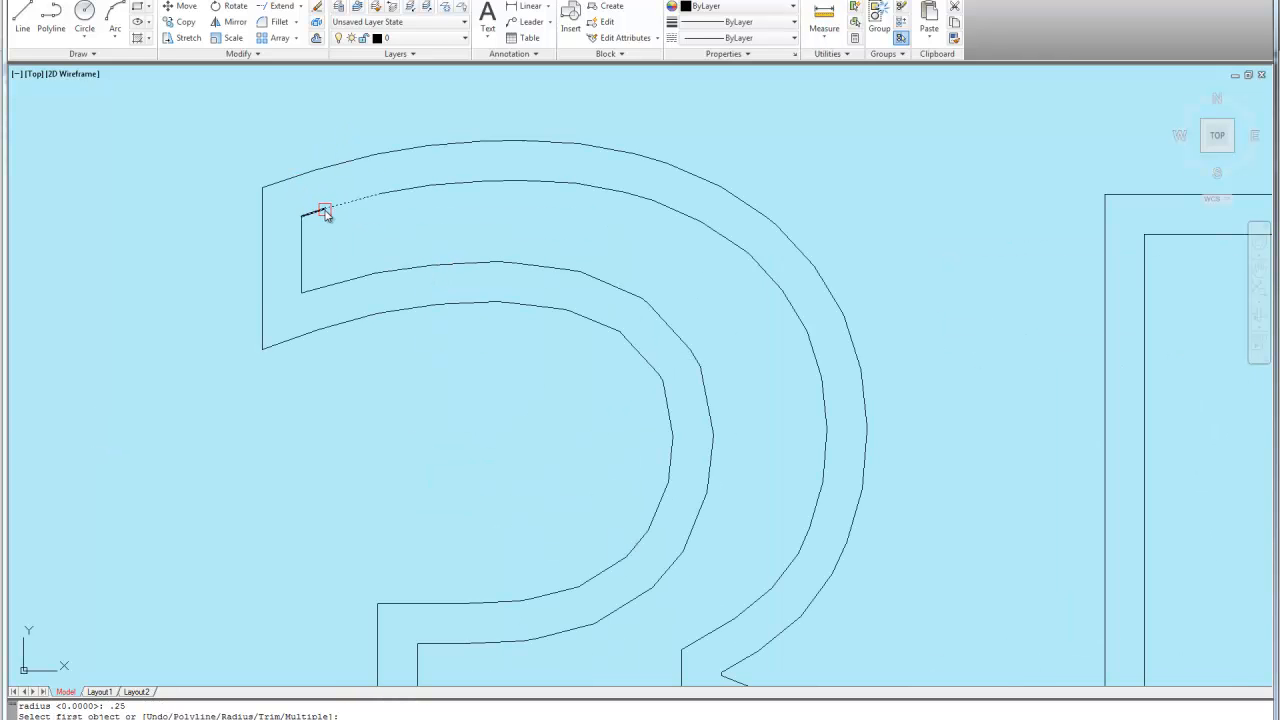
{"action": "left_click", "coordinate": [305, 245]}
{"action": "left_click", "coordinate": [328, 292]}
{"action": "key", "text": "Return"}
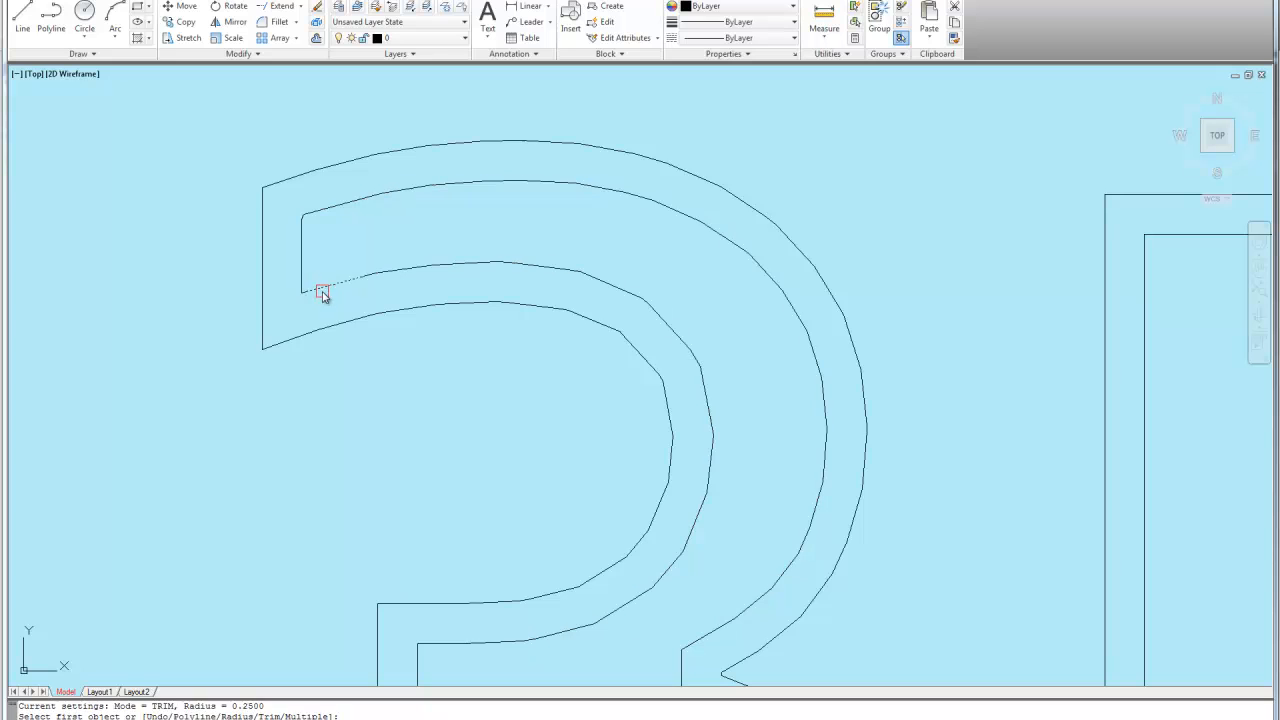
{"action": "left_click", "coordinate": [305, 268]}
Fillet the two inset corners at the middle arm of the 3 with radius 0.25.
{"action": "scroll", "coordinate": [680, 277], "scroll_direction": "down", "scroll_amount": 2}
{"action": "scroll", "coordinate": [495, 545], "scroll_direction": "up", "scroll_amount": 3}
{"action": "scroll", "coordinate": [518, 435], "scroll_direction": "up", "scroll_amount": 2}
{"action": "key", "text": "Return"}
{"action": "left_click", "coordinate": [529, 404]}
{"action": "left_click", "coordinate": [505, 420]}
{"action": "key", "text": "Return"}
{"action": "left_click", "coordinate": [526, 549]}
{"action": "left_click", "coordinate": [513, 529]}
Fillet both corners of the inset outline at the lower end of the 3 with radius 0.25.
{"action": "scroll", "coordinate": [714, 437], "scroll_direction": "down", "scroll_amount": 3}
{"action": "scroll", "coordinate": [526, 391], "scroll_direction": "up", "scroll_amount": 3}
{"action": "scroll", "coordinate": [517, 346], "scroll_direction": "down", "scroll_amount": 3}
{"action": "scroll", "coordinate": [393, 457], "scroll_direction": "up", "scroll_amount": 3}
{"action": "scroll", "coordinate": [393, 457], "scroll_direction": "up", "scroll_amount": 3}
{"action": "key", "text": "Return"}
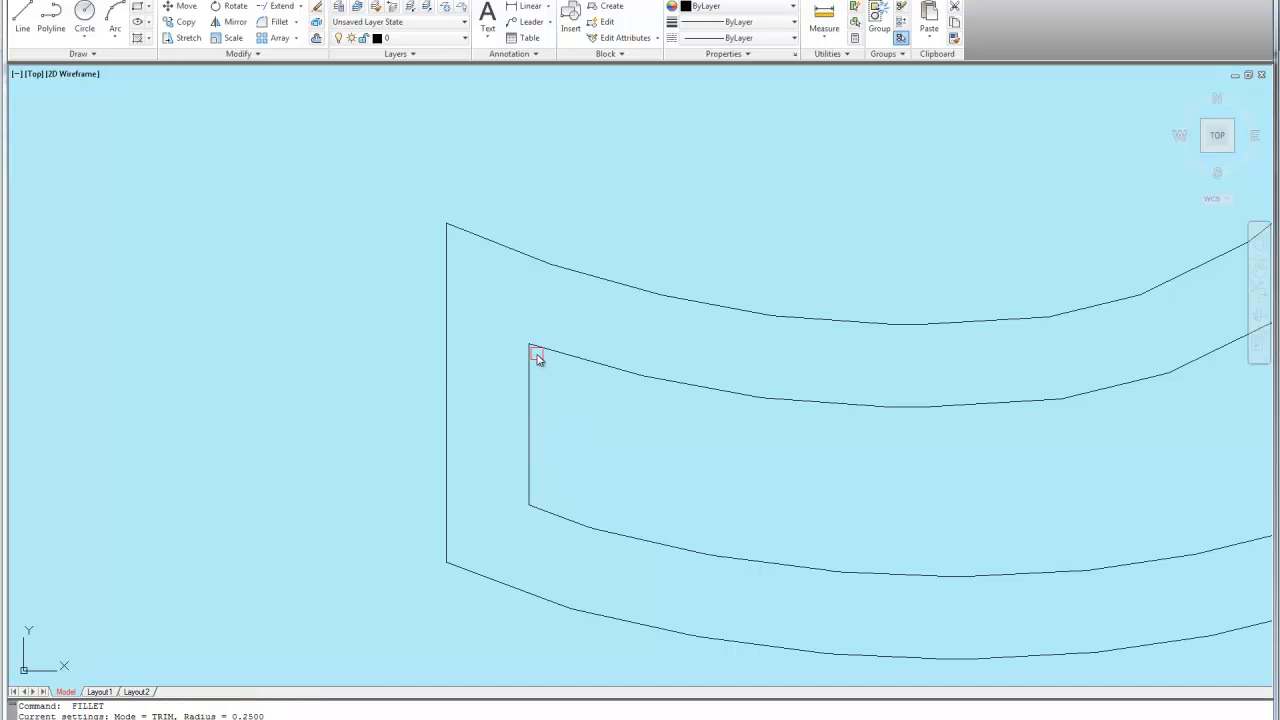
{"action": "left_click", "coordinate": [529, 366]}
{"action": "key", "text": "Return"}
{"action": "left_click", "coordinate": [527, 482]}
Fillet the lower-left corners of the first D's two offset outlines with radius 0.25.
{"action": "scroll", "coordinate": [291, 443], "scroll_direction": "down", "scroll_amount": 4}
{"action": "scroll", "coordinate": [763, 486], "scroll_direction": "up", "scroll_amount": 4}
{"action": "key", "text": "Return"}
{"action": "left_click", "coordinate": [765, 499]}
{"action": "left_click", "coordinate": [741, 486]}
{"action": "key", "text": "Return"}
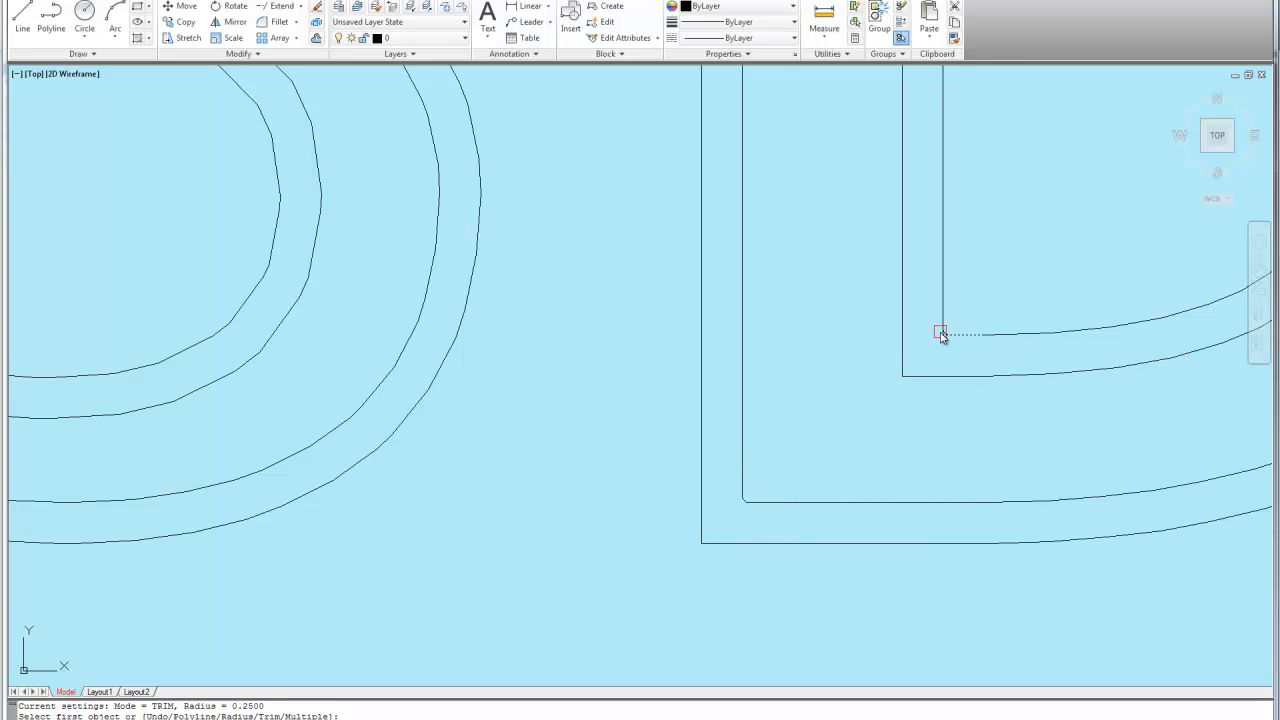
{"action": "left_click", "coordinate": [942, 322]}
Fillet the upper-left corners of the first D's two offset outlines with radius 0.25.
{"action": "scroll", "coordinate": [560, 486], "scroll_direction": "down", "scroll_amount": 5}
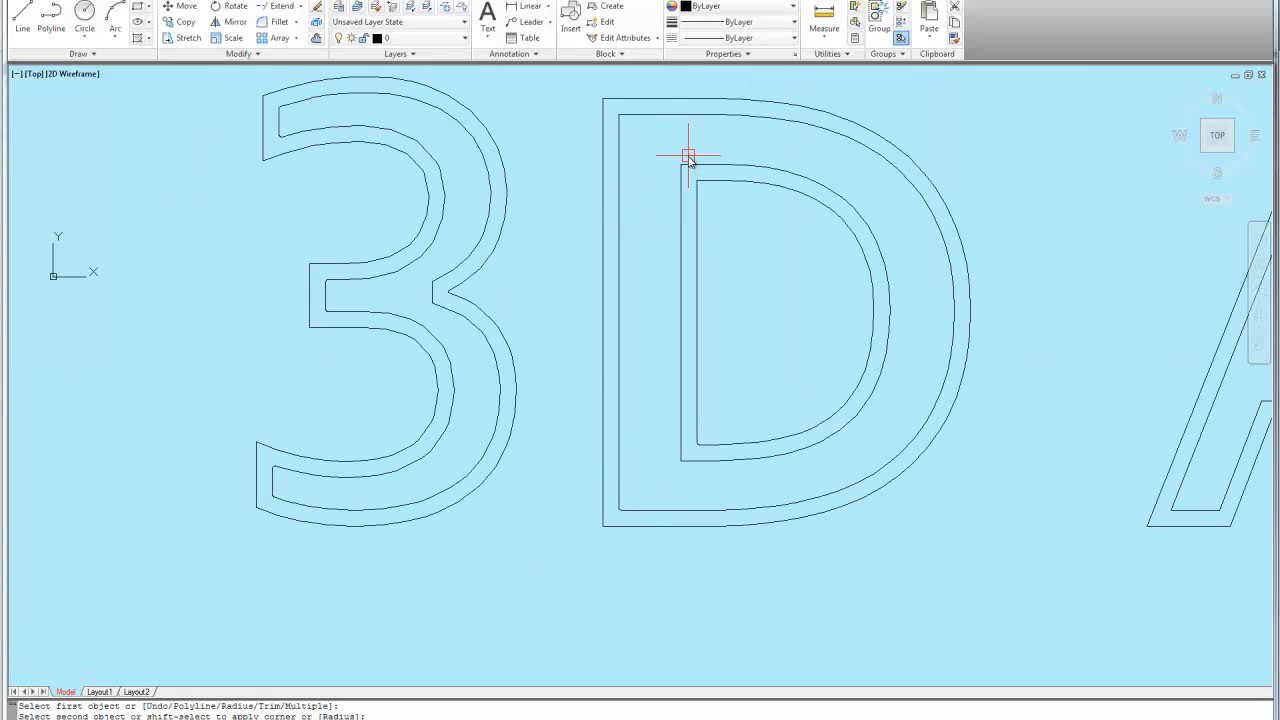
{"action": "scroll", "coordinate": [705, 200], "scroll_direction": "up", "scroll_amount": 2}
{"action": "key", "text": "space"}
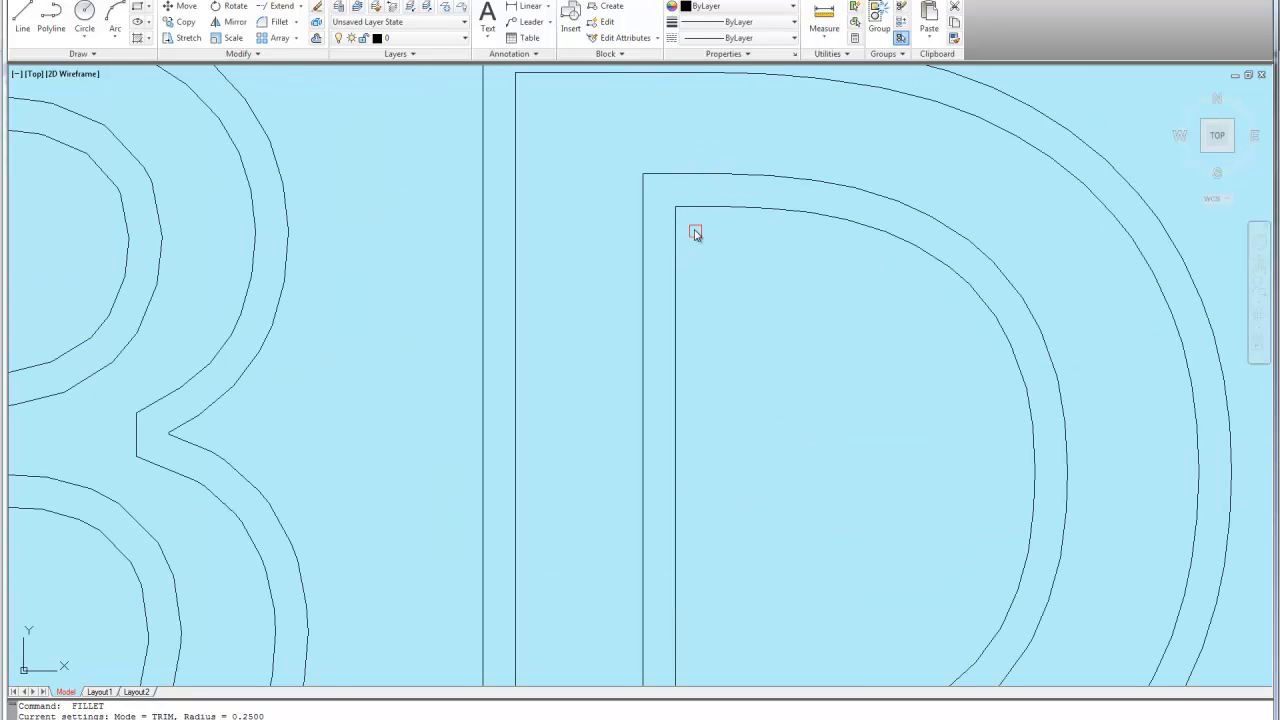
{"action": "left_click", "coordinate": [677, 218]}
{"action": "scroll", "coordinate": [684, 420], "scroll_direction": "down", "scroll_amount": 3}
{"action": "scroll", "coordinate": [614, 248], "scroll_direction": "up", "scroll_amount": 2}
{"action": "key", "text": "space"}
{"action": "left_click", "coordinate": [573, 170]}
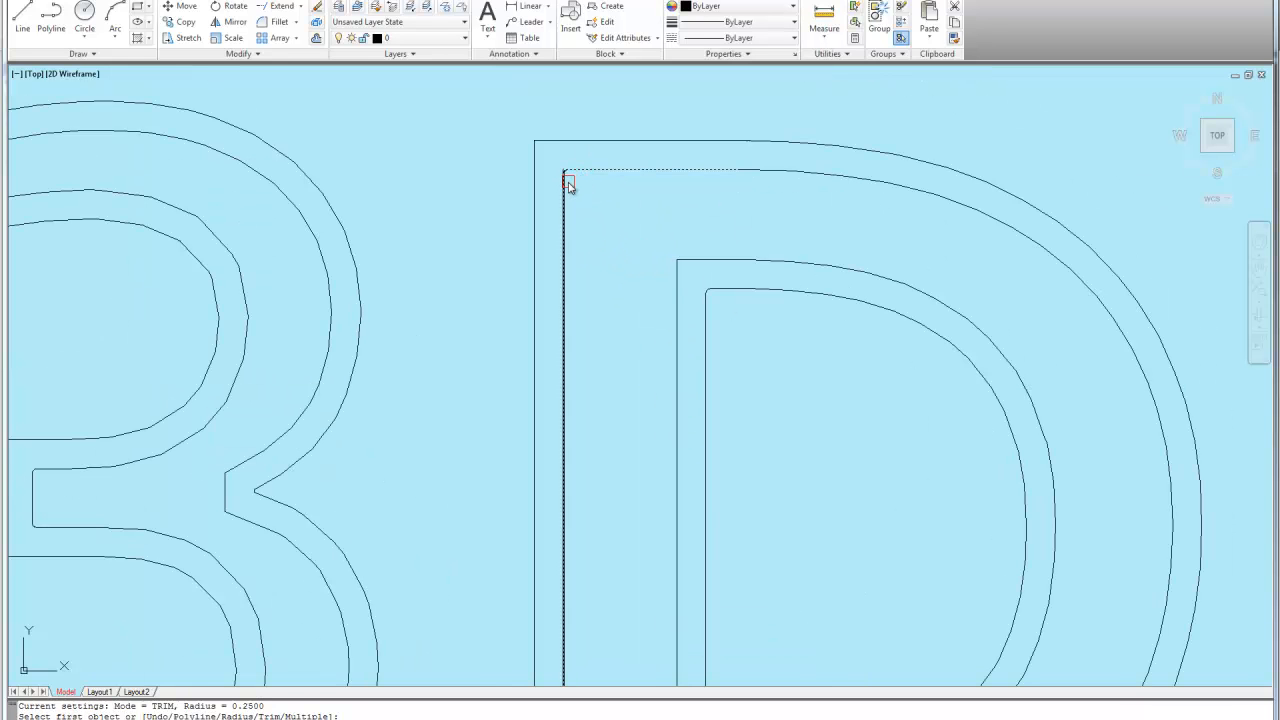
{"action": "left_click", "coordinate": [564, 181]}
Fillet the two top corners of the A's inset outer outline with radius 0.25.
{"action": "scroll", "coordinate": [463, 215], "scroll_direction": "down", "scroll_amount": 2}
{"action": "scroll", "coordinate": [450, 220], "scroll_direction": "down", "scroll_amount": 1}
{"action": "scroll", "coordinate": [990, 270], "scroll_direction": "up", "scroll_amount": 4}
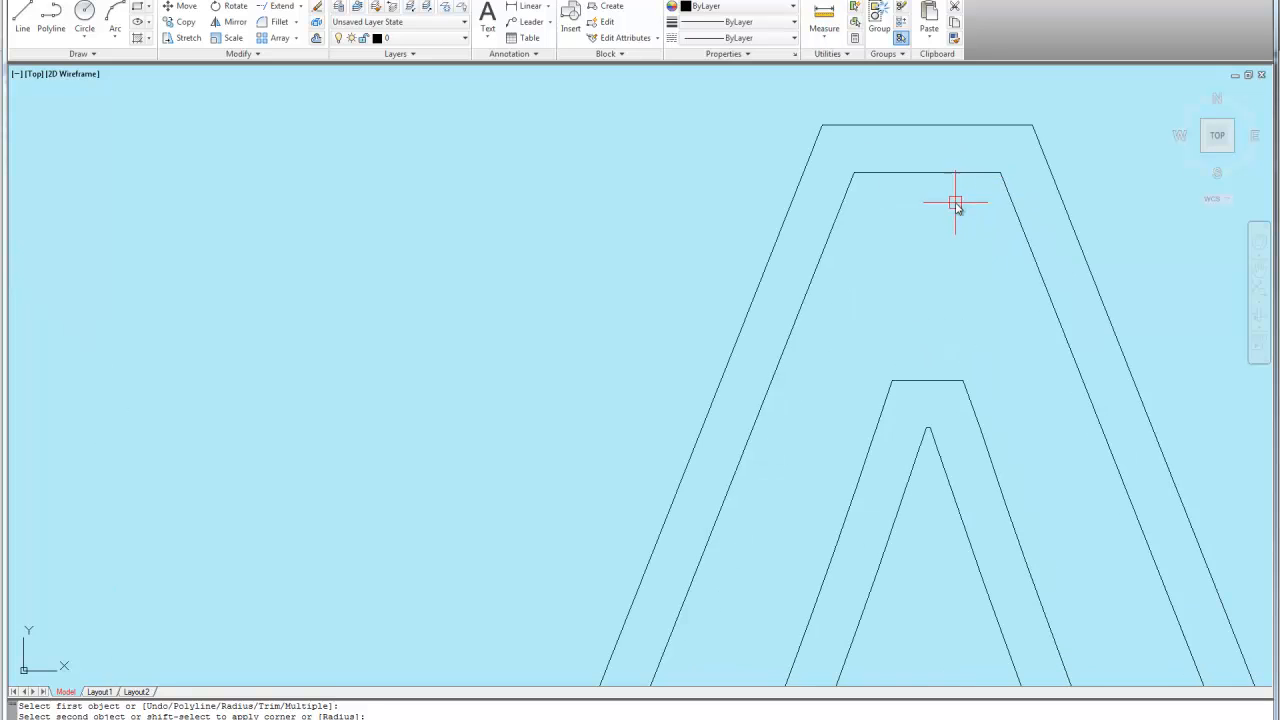
{"action": "key", "text": "space"}
{"action": "left_click", "coordinate": [871, 174]}
{"action": "left_click", "coordinate": [846, 180]}
{"action": "key", "text": "space"}
{"action": "left_click", "coordinate": [1009, 190]}
{"action": "left_click", "coordinate": [851, 177]}
Fillet the upper-left corners of the last D's two offset outlines with radius 0.25.
{"action": "scroll", "coordinate": [12, 112], "scroll_direction": "down", "scroll_amount": 3}
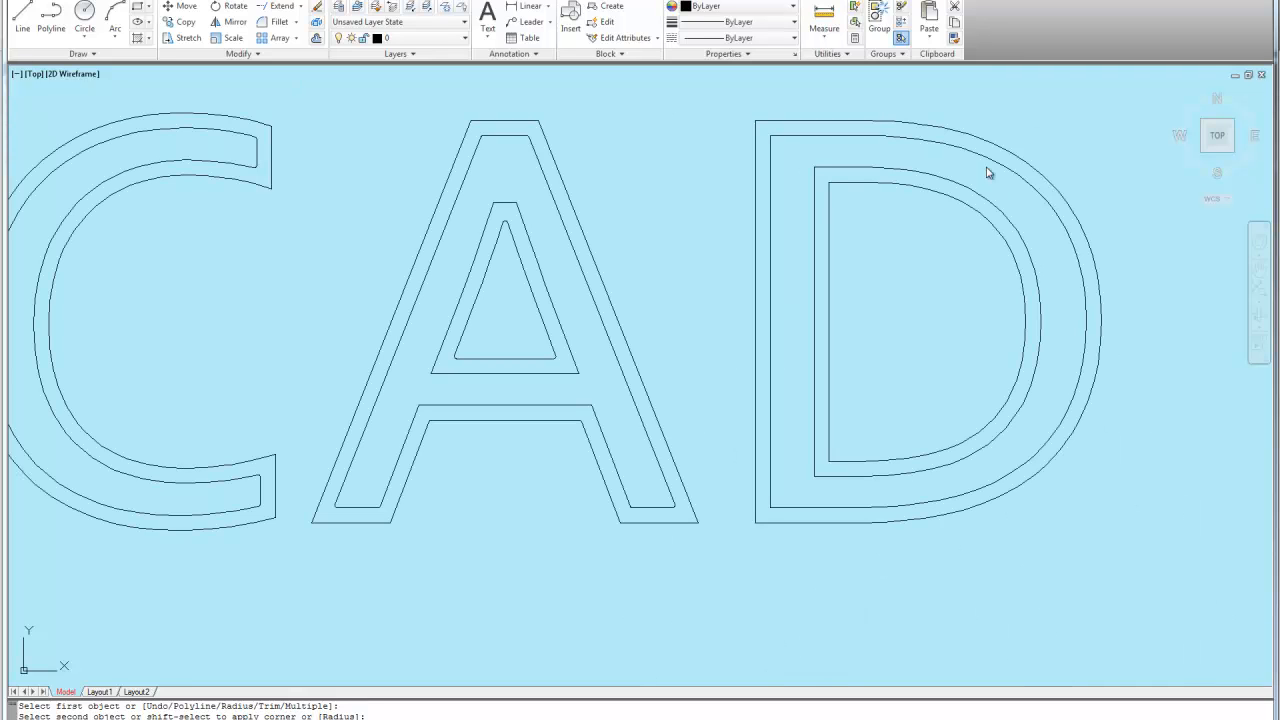
{"action": "key", "text": "space"}
{"action": "left_click", "coordinate": [786, 136]}
{"action": "scroll", "coordinate": [823, 176], "scroll_direction": "up", "scroll_amount": 3}
{"action": "key", "text": "space"}
{"action": "left_click", "coordinate": [839, 195]}
{"action": "left_click", "coordinate": [826, 204]}
{"action": "scroll", "coordinate": [824, 200], "scroll_direction": "down", "scroll_amount": 3}
Fillet the lower-left corners of the last D's two offset outlines with radius 0.25.
{"action": "scroll", "coordinate": [798, 394], "scroll_direction": "up", "scroll_amount": 3}
{"action": "left_click", "coordinate": [824, 385]}
{"action": "key", "text": "space"}
{"action": "left_click", "coordinate": [842, 364]}
{"action": "key", "text": "space"}
{"action": "left_click", "coordinate": [765, 450]}
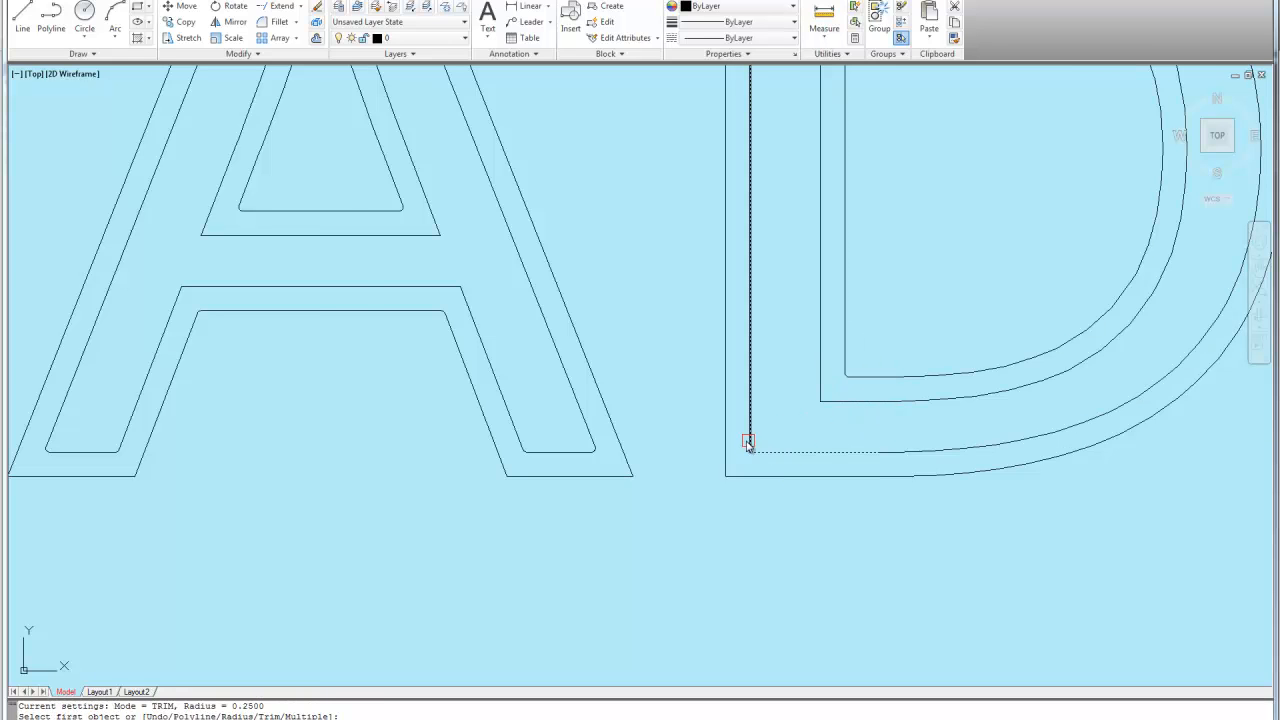
{"action": "left_click", "coordinate": [748, 437]}
Examine the rounded inset corners across the whole 3D AUTOCAD lettering.
{"action": "scroll", "coordinate": [638, 455], "scroll_direction": "down", "scroll_amount": 3}
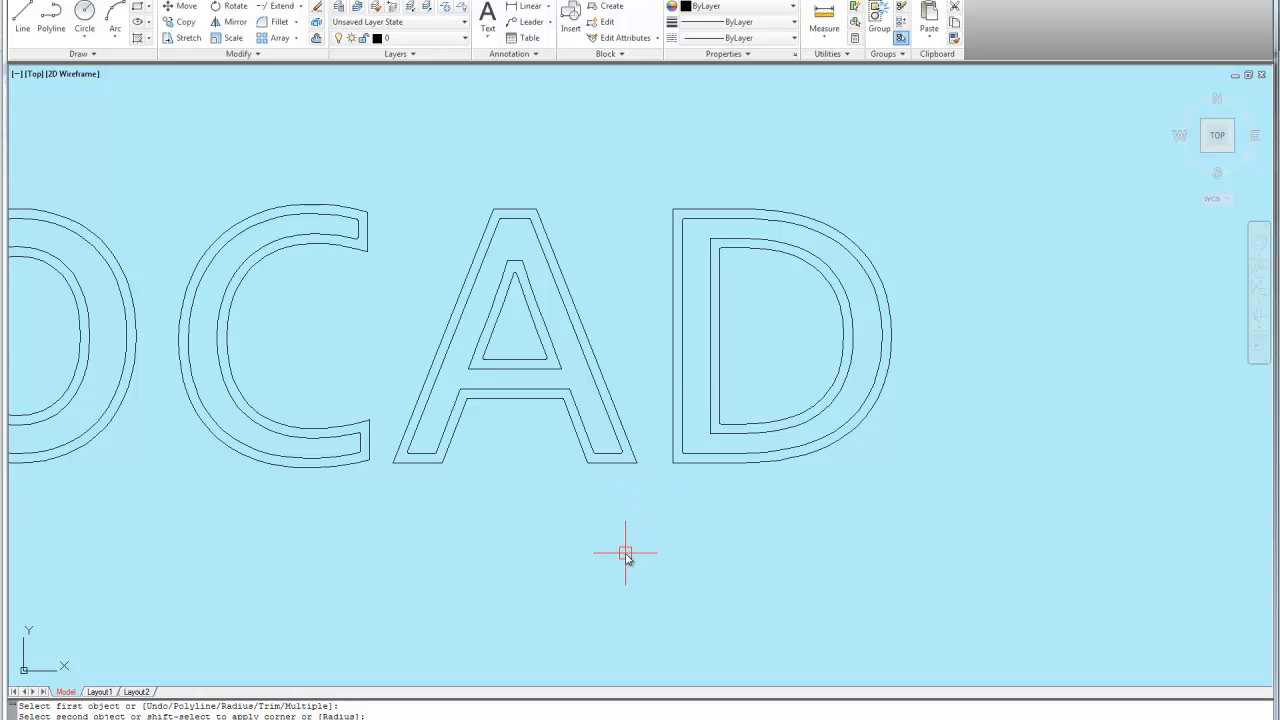
{"action": "scroll", "coordinate": [843, 400], "scroll_direction": "up", "scroll_amount": 3}
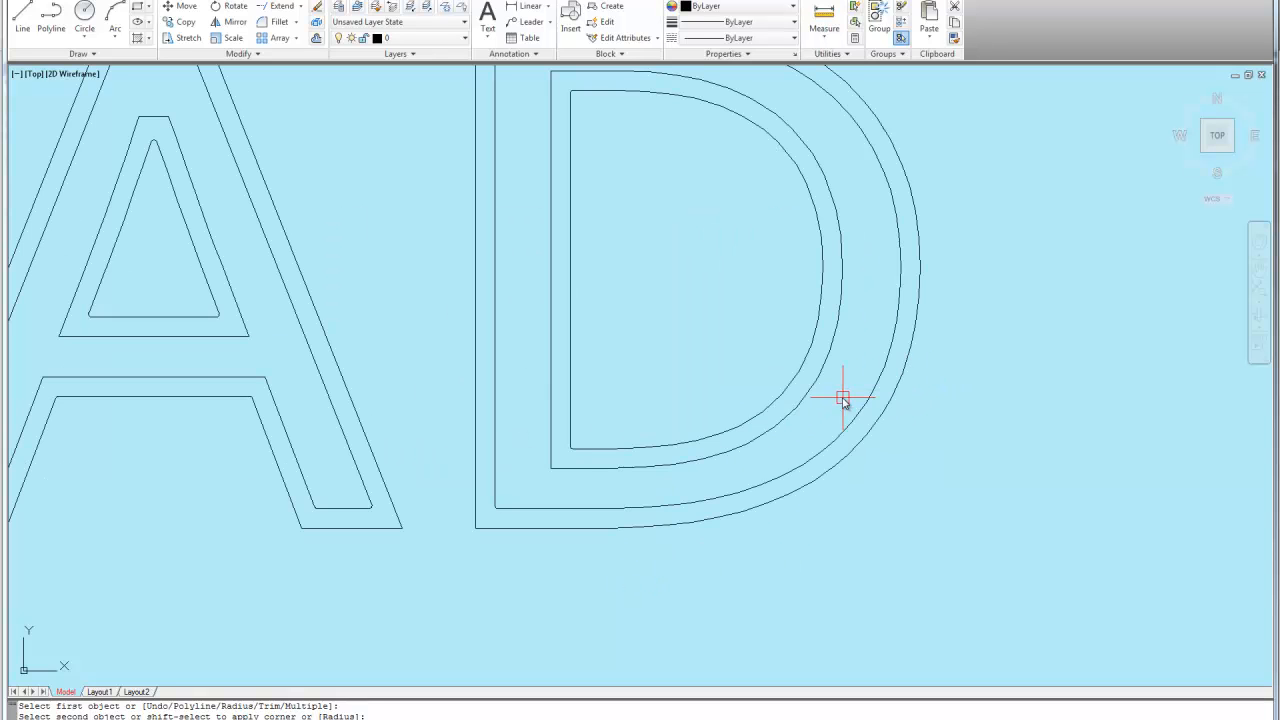
{"action": "scroll", "coordinate": [957, 309], "scroll_direction": "down", "scroll_amount": 4}
{"action": "scroll", "coordinate": [875, 320], "scroll_direction": "down", "scroll_amount": 2}
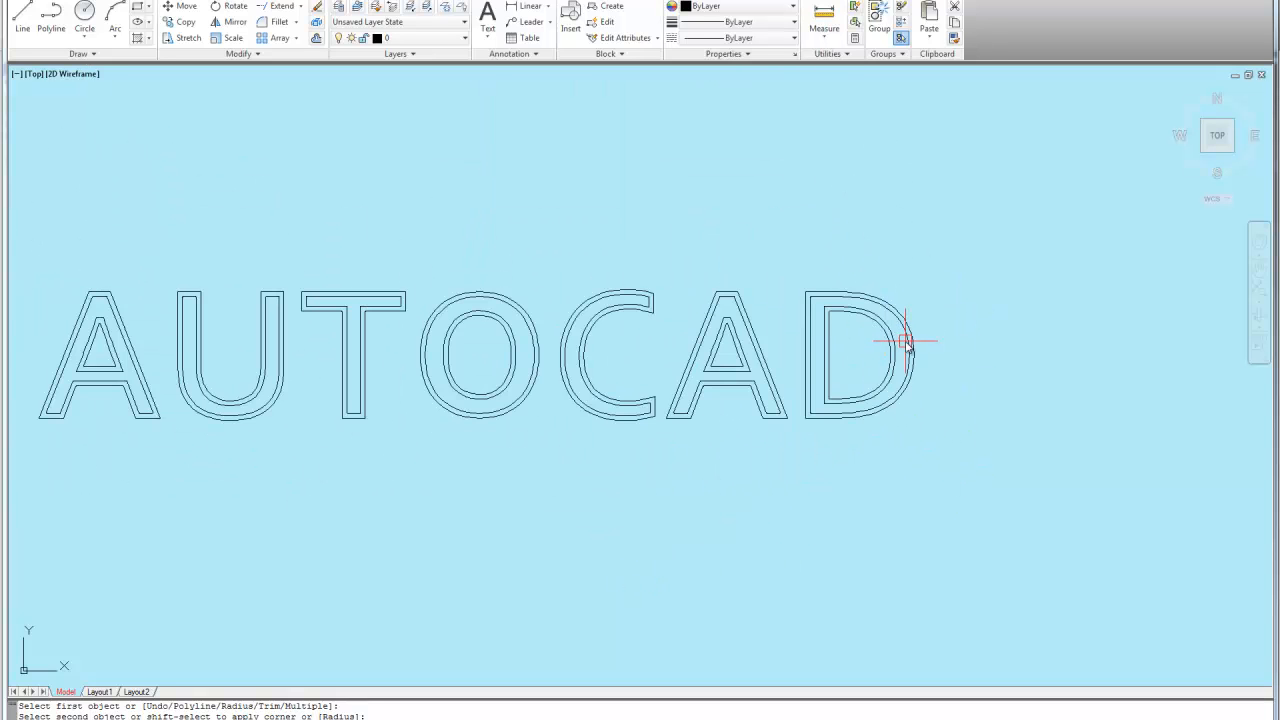
{"action": "scroll", "coordinate": [620, 330], "scroll_direction": "down", "scroll_amount": 1}
{"action": "scroll", "coordinate": [23, 300], "scroll_direction": "up", "scroll_amount": 1}
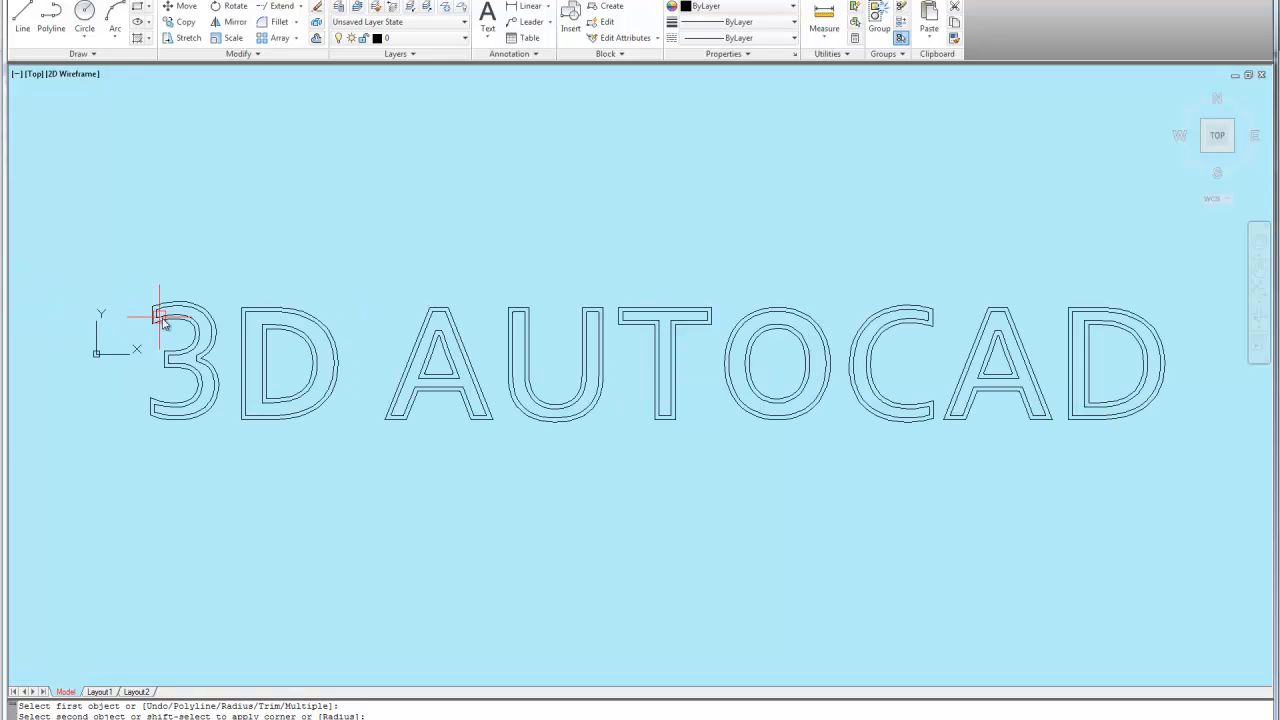
{"action": "scroll", "coordinate": [168, 400], "scroll_direction": "up", "scroll_amount": 3}
{"action": "scroll", "coordinate": [171, 403], "scroll_direction": "up", "scroll_amount": 3}
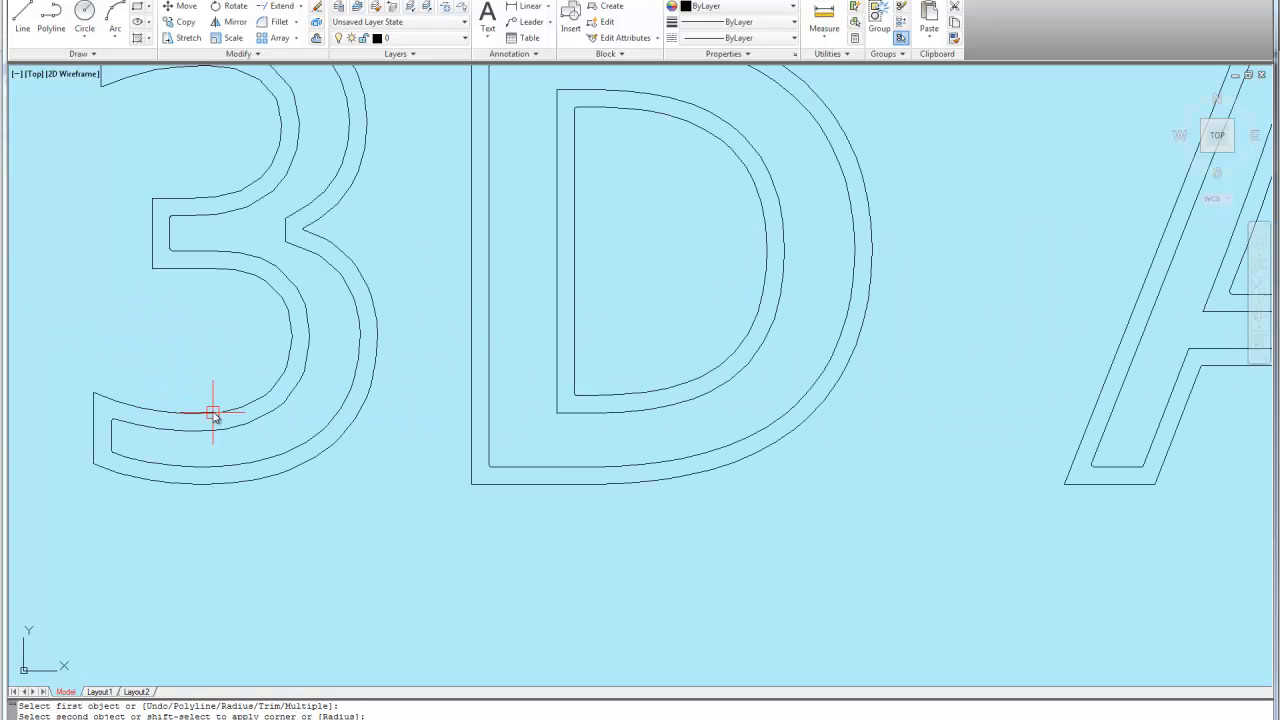
{"action": "scroll", "coordinate": [482, 487], "scroll_direction": "down", "scroll_amount": 2}
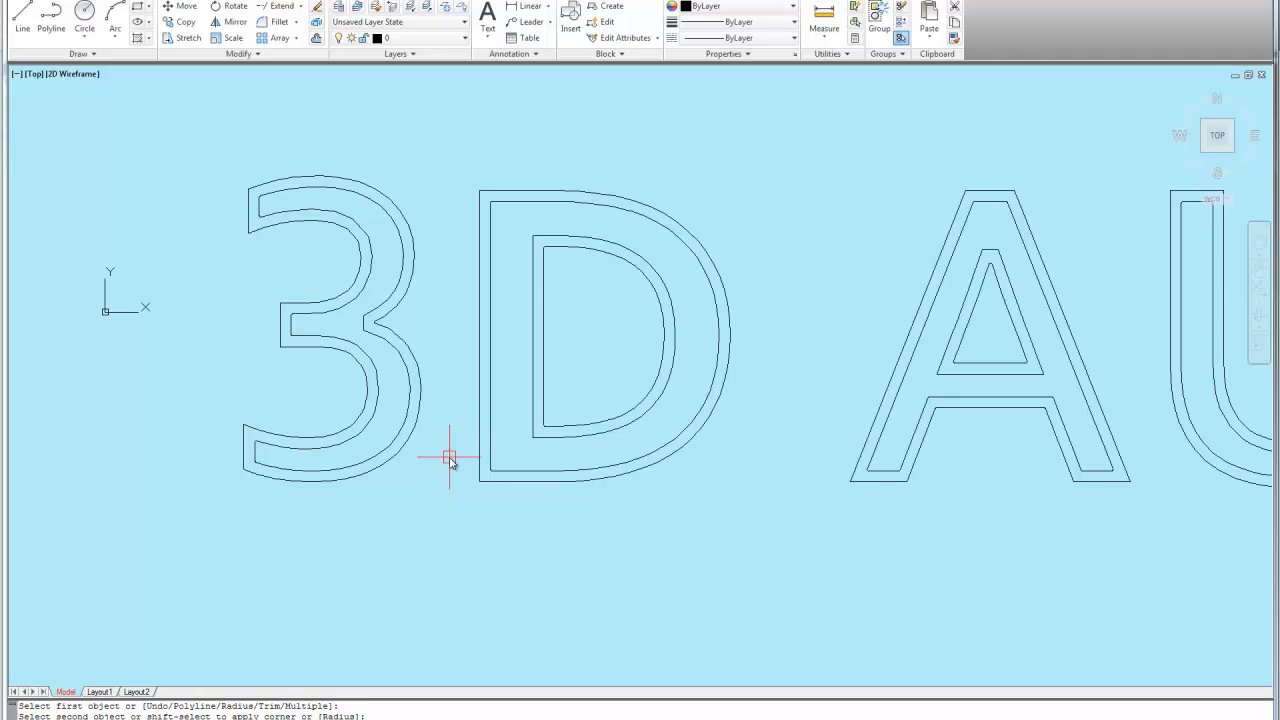
{"action": "scroll", "coordinate": [300, 490], "scroll_direction": "down", "scroll_amount": 2}
{"action": "scroll", "coordinate": [450, 385], "scroll_direction": "down", "scroll_amount": 1}
{"action": "scroll", "coordinate": [400, 350], "scroll_direction": "down", "scroll_amount": 2}
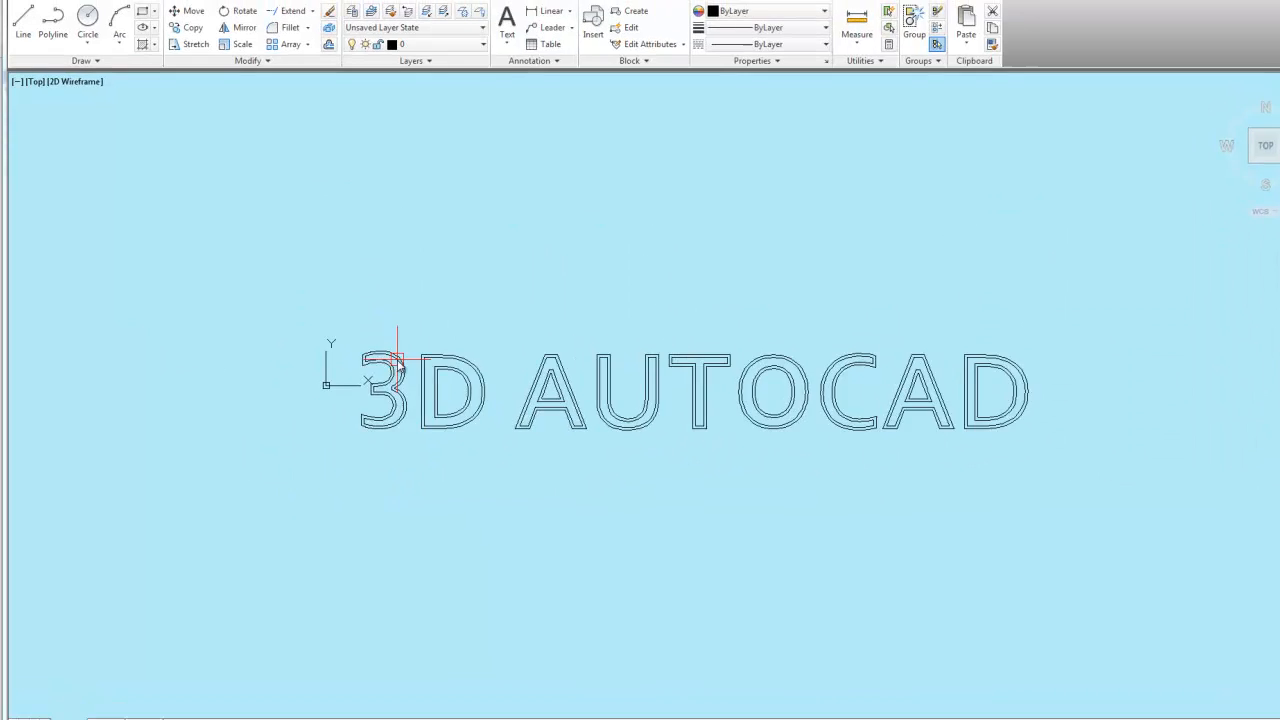
Save the drawing on the Q: drive as the AutoCAD 2010 DXF file 3D AUTOCAD TEXT w OFFSET.dxf.
{"action": "scroll", "coordinate": [599, 335], "scroll_direction": "up", "scroll_amount": 2}
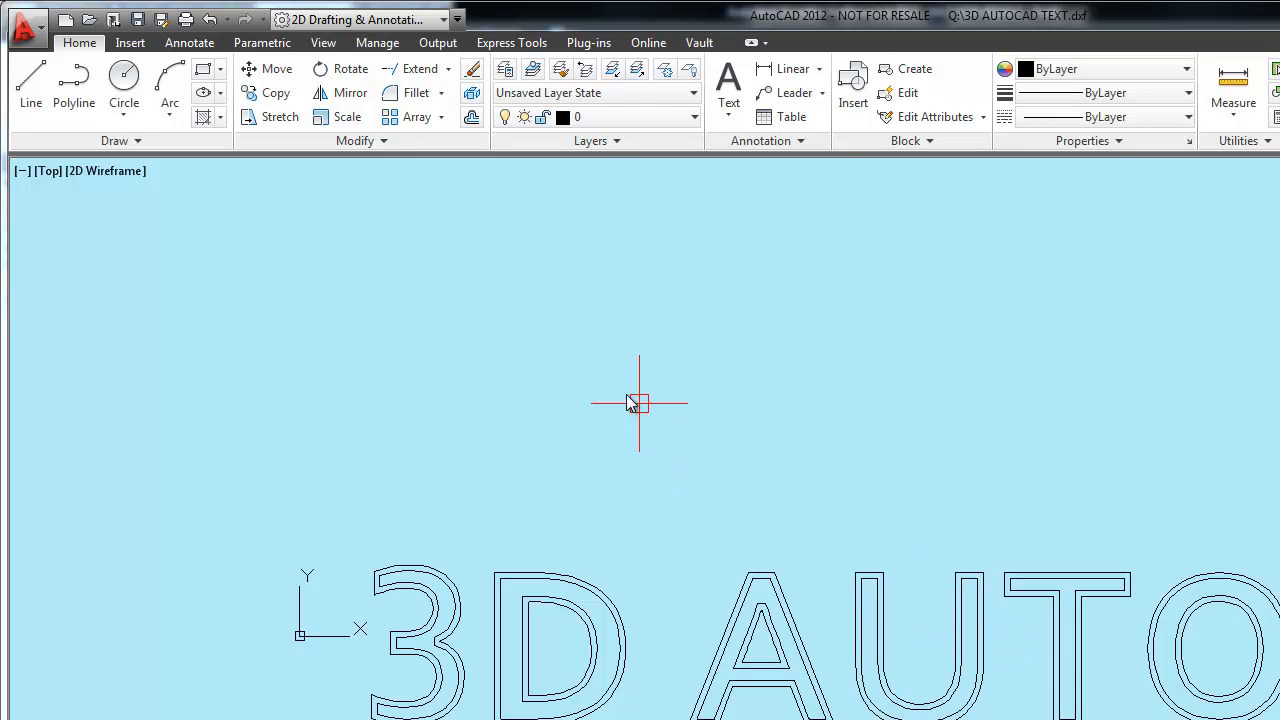
{"action": "left_click", "coordinate": [24, 27]}
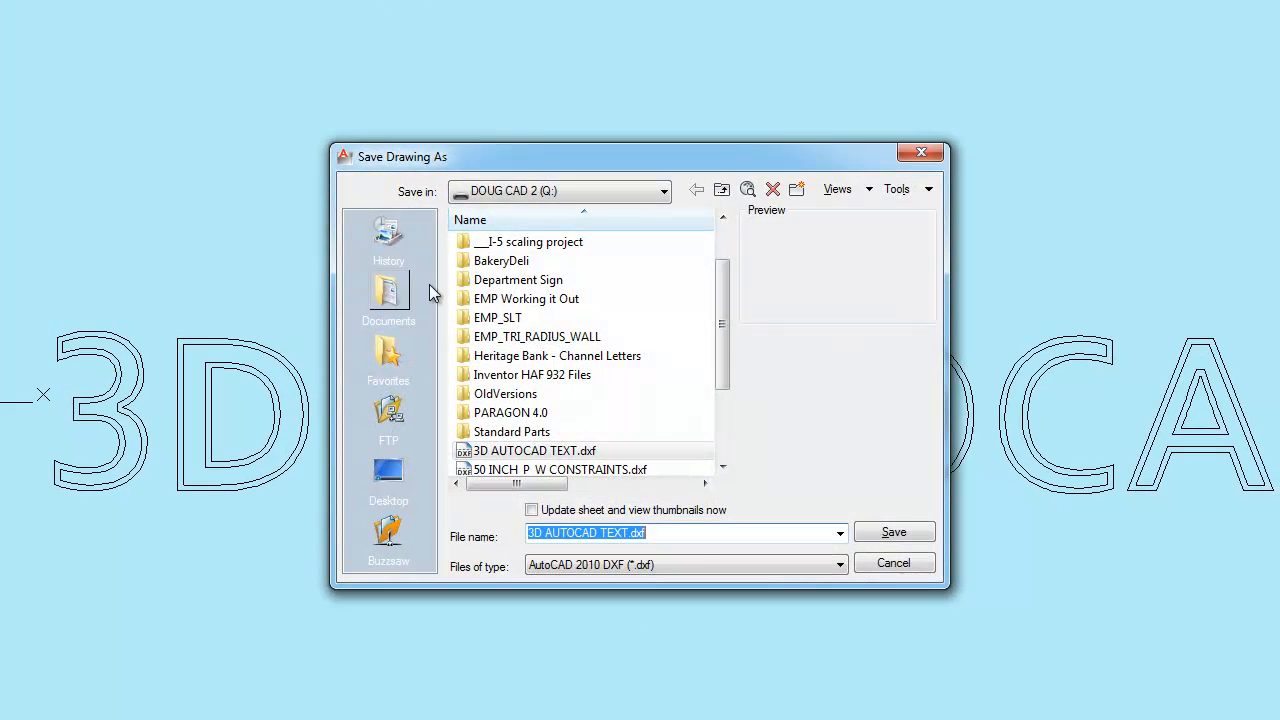
{"action": "left_click", "coordinate": [627, 532]}
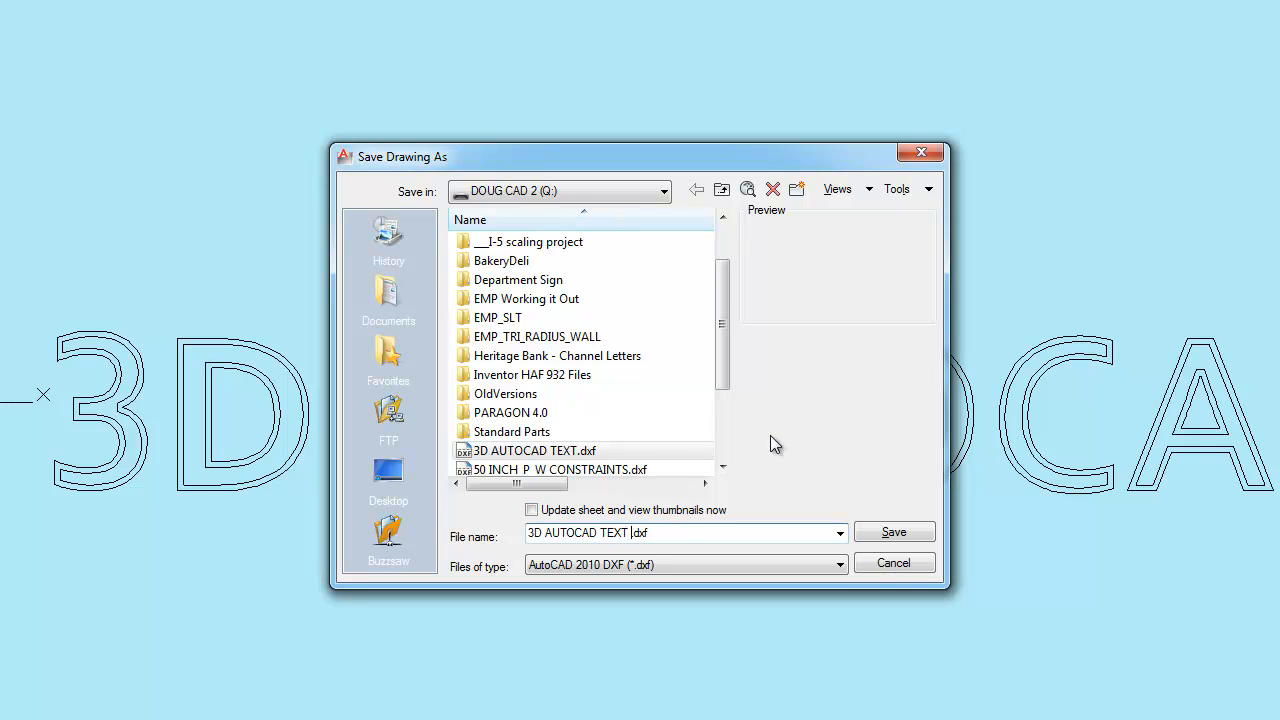
{"action": "type", "text": "w off"}
{"action": "key", "text": "BackSpace"}
{"action": "key", "text": "BackSpace"}
{"action": "key", "text": "BackSpace"}
{"action": "type", "text": "OFFSET"}
{"action": "left_click", "coordinate": [932, 538]}
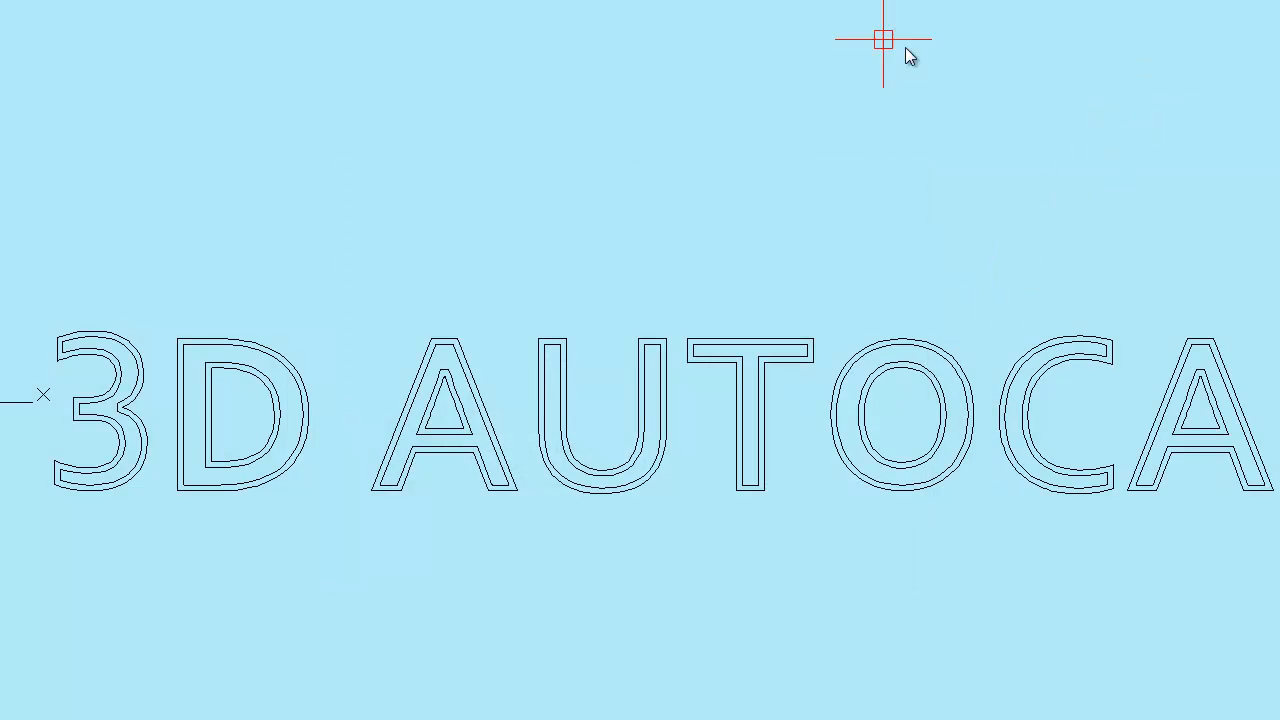
{"action": "key", "text": "alt+f"}
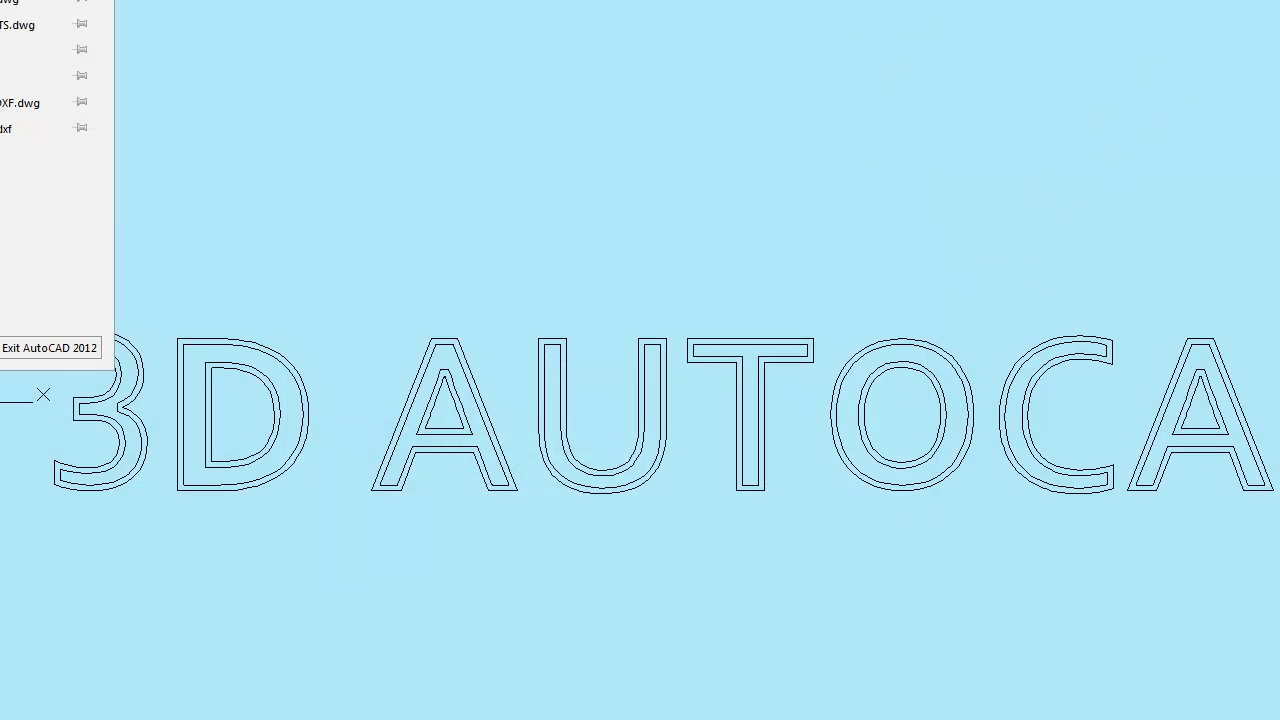
{"action": "key", "text": "a"}
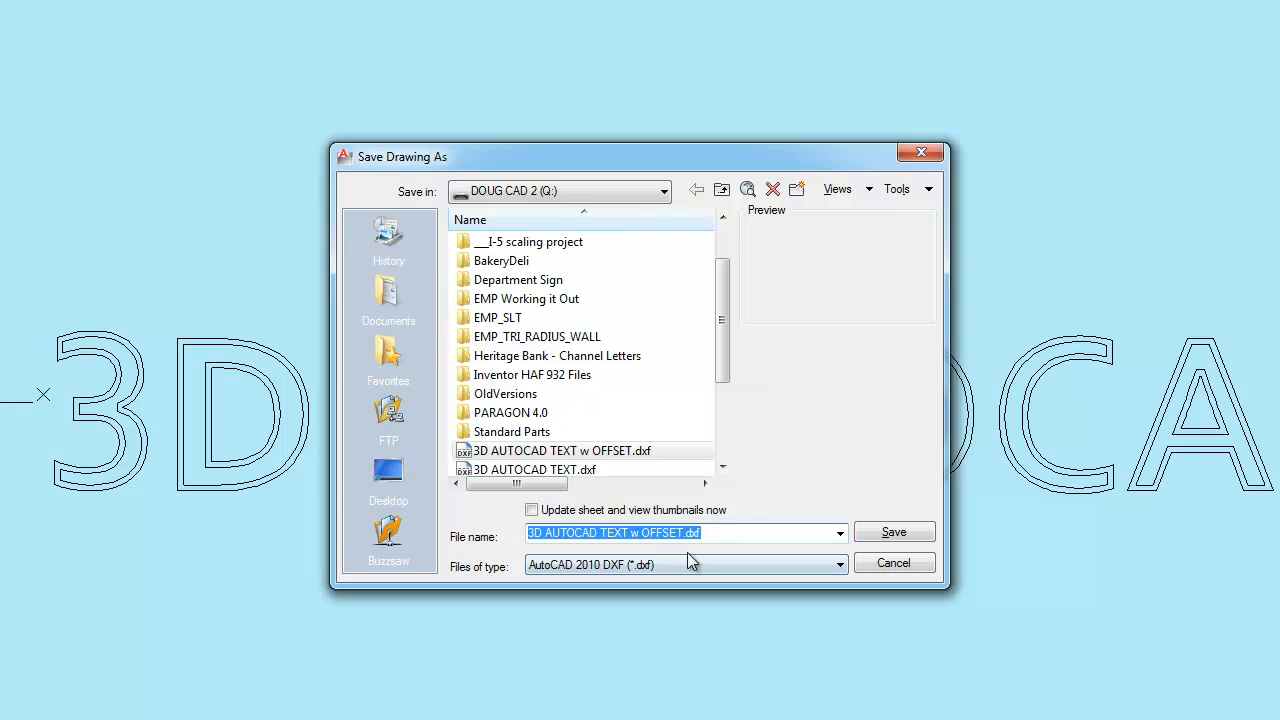
{"action": "left_click", "coordinate": [920, 150]}
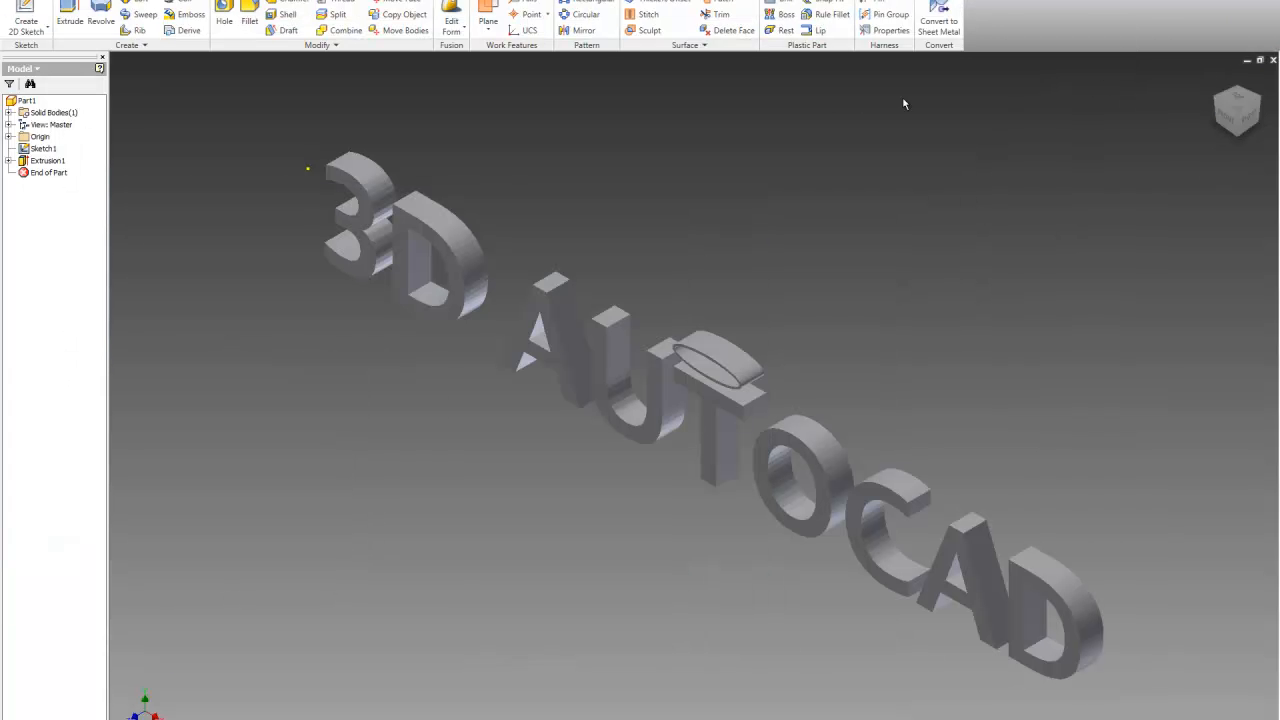
Switch to Autodesk Inventor and import all objects on layer 0 from 3D AUTOCAD TEXT w OFFSET.dxf.
{"action": "left_click", "coordinate": [18, 2]}
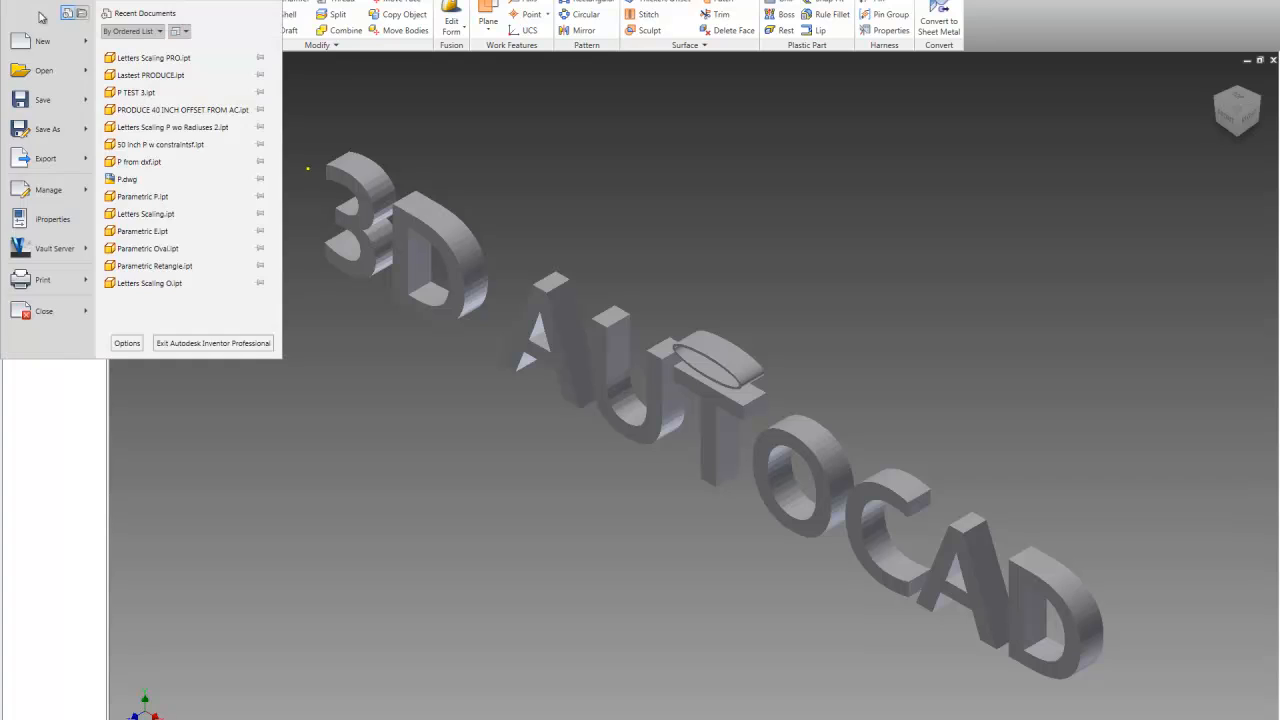
{"action": "mouse_move", "coordinate": [45, 70]}
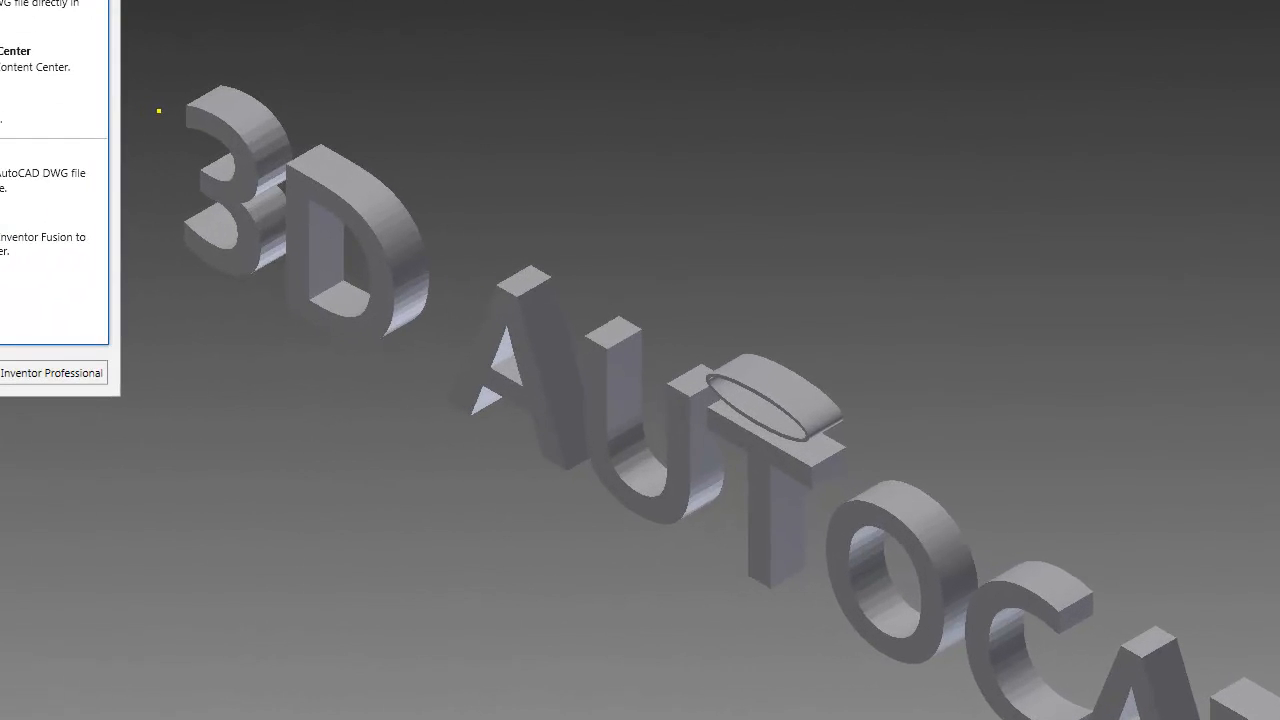
{"action": "left_click", "coordinate": [2, 2]}
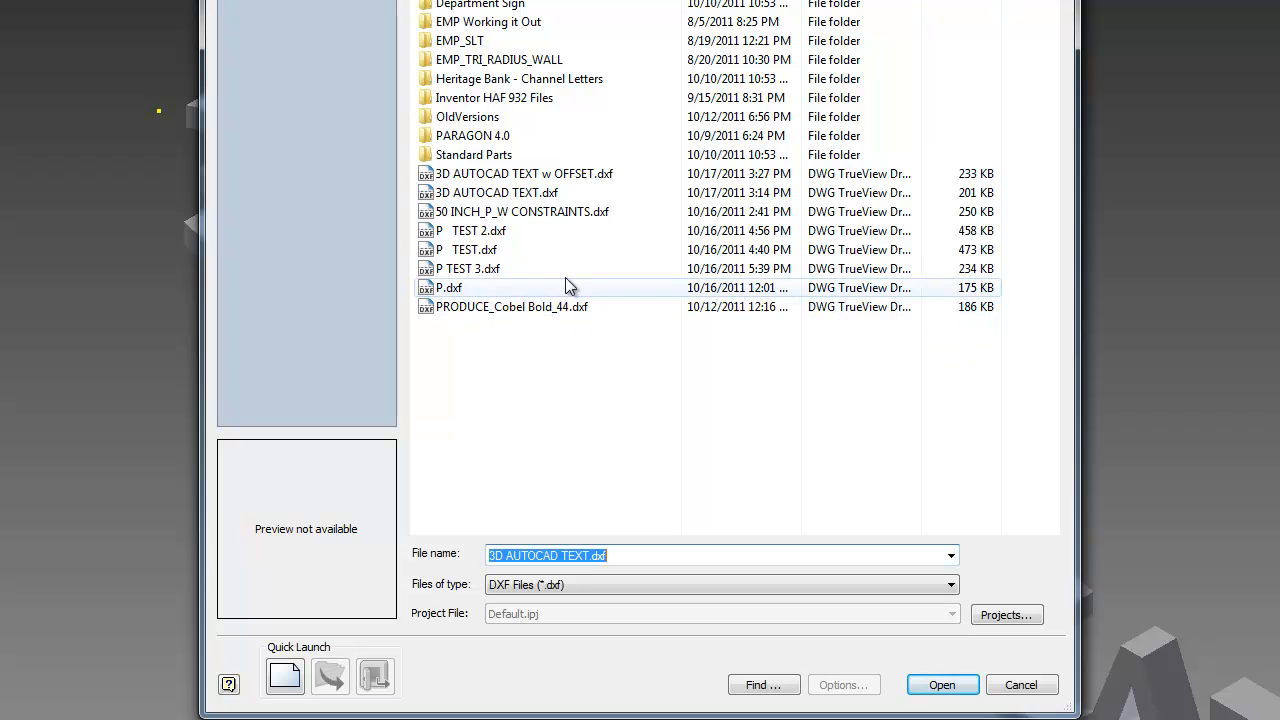
{"action": "left_click", "coordinate": [500, 174]}
{"action": "left_click", "coordinate": [960, 682]}
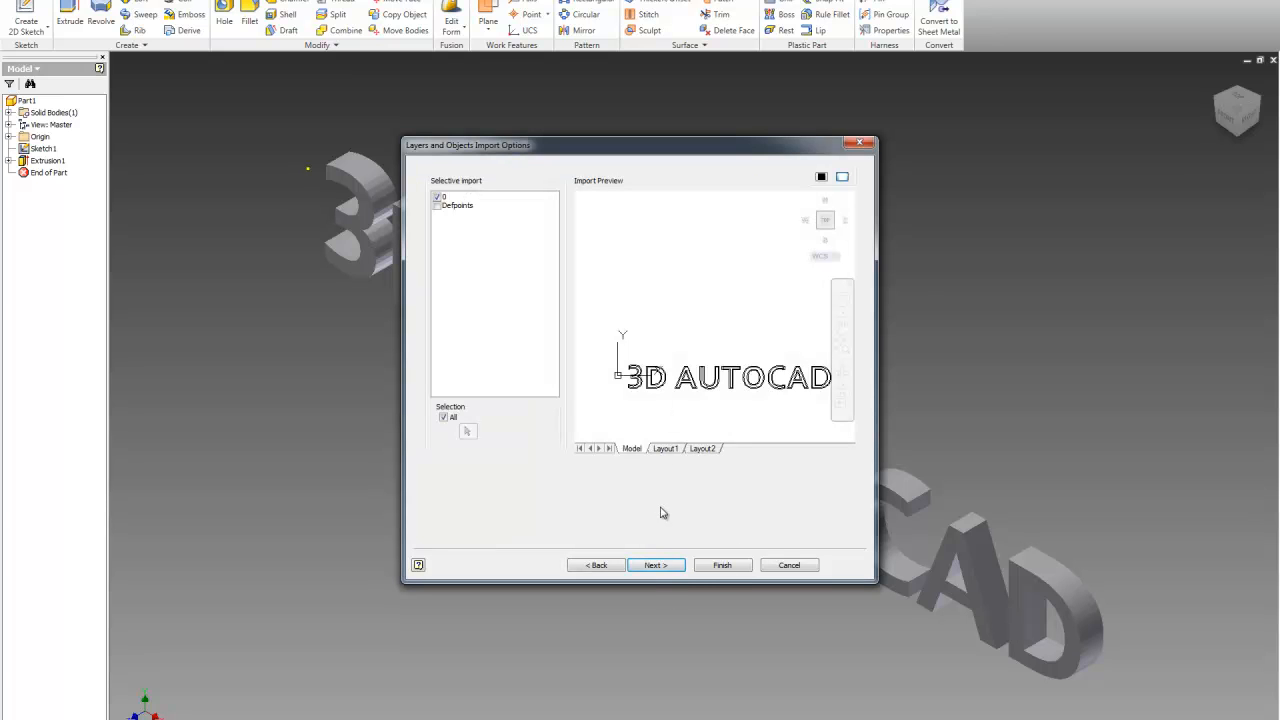
{"action": "left_click", "coordinate": [721, 566]}
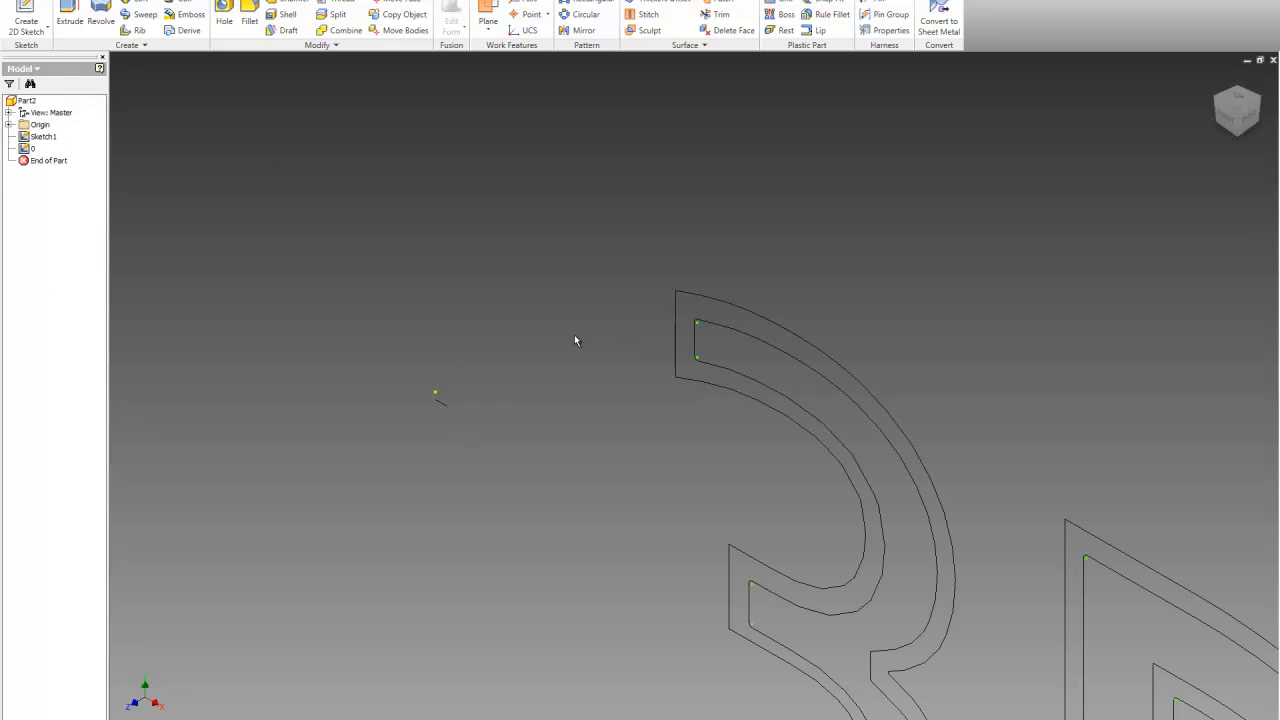
Locate the short stray line below the origin point and open the imported sketch 0 for editing.
{"action": "scroll", "coordinate": [528, 336], "scroll_direction": "down", "scroll_amount": 4}
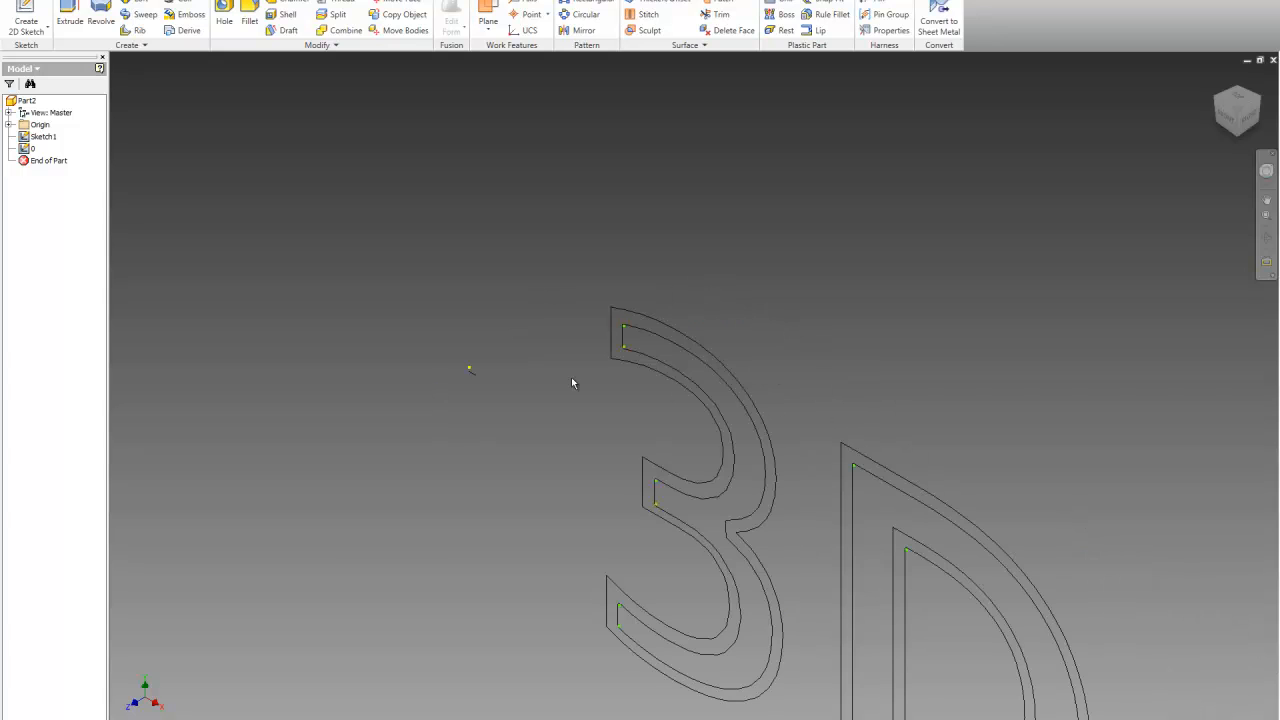
{"action": "scroll", "coordinate": [566, 365], "scroll_direction": "down", "scroll_amount": 2}
{"action": "scroll", "coordinate": [546, 366], "scroll_direction": "up", "scroll_amount": 4}
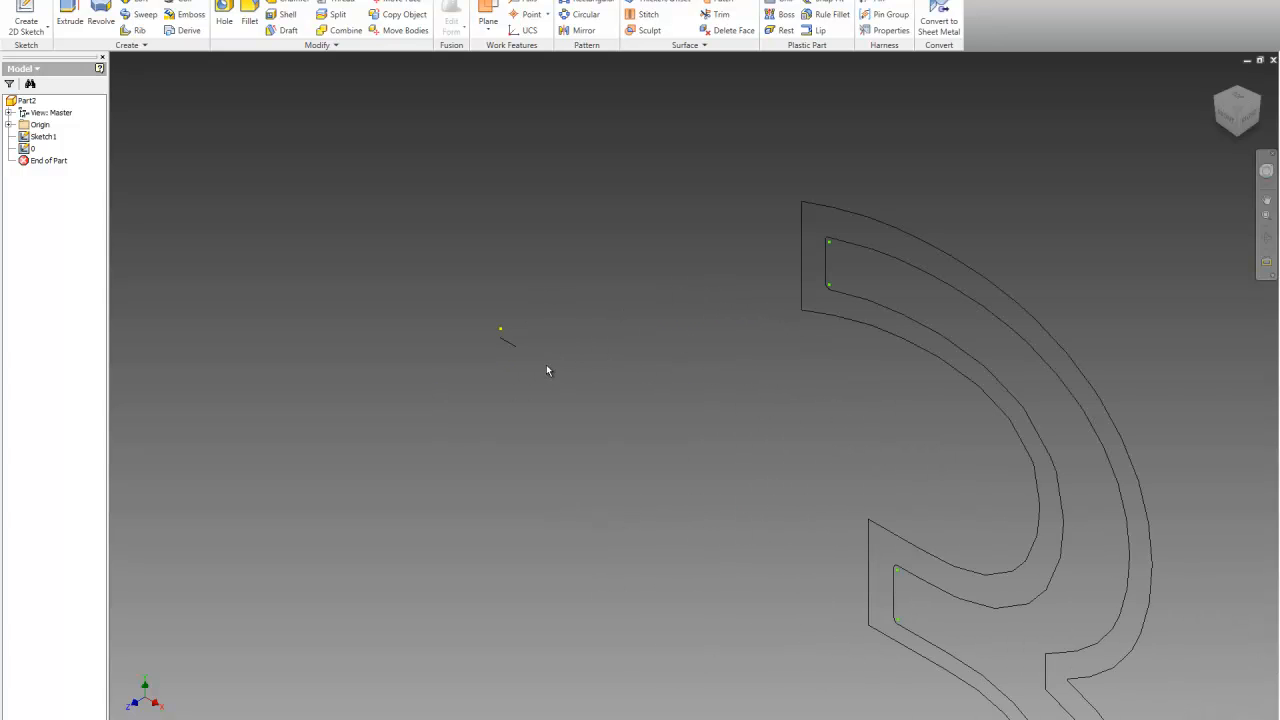
{"action": "scroll", "coordinate": [543, 364], "scroll_direction": "up", "scroll_amount": 2}
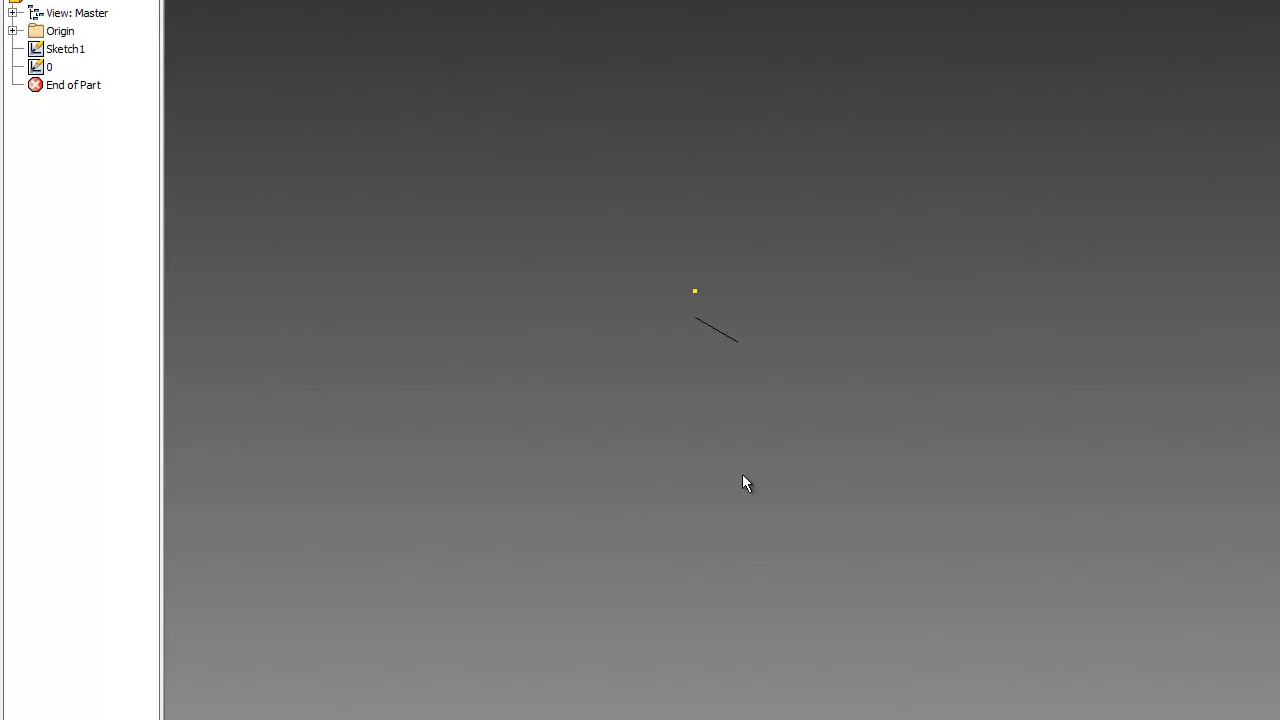
{"action": "left_click", "coordinate": [720, 333]}
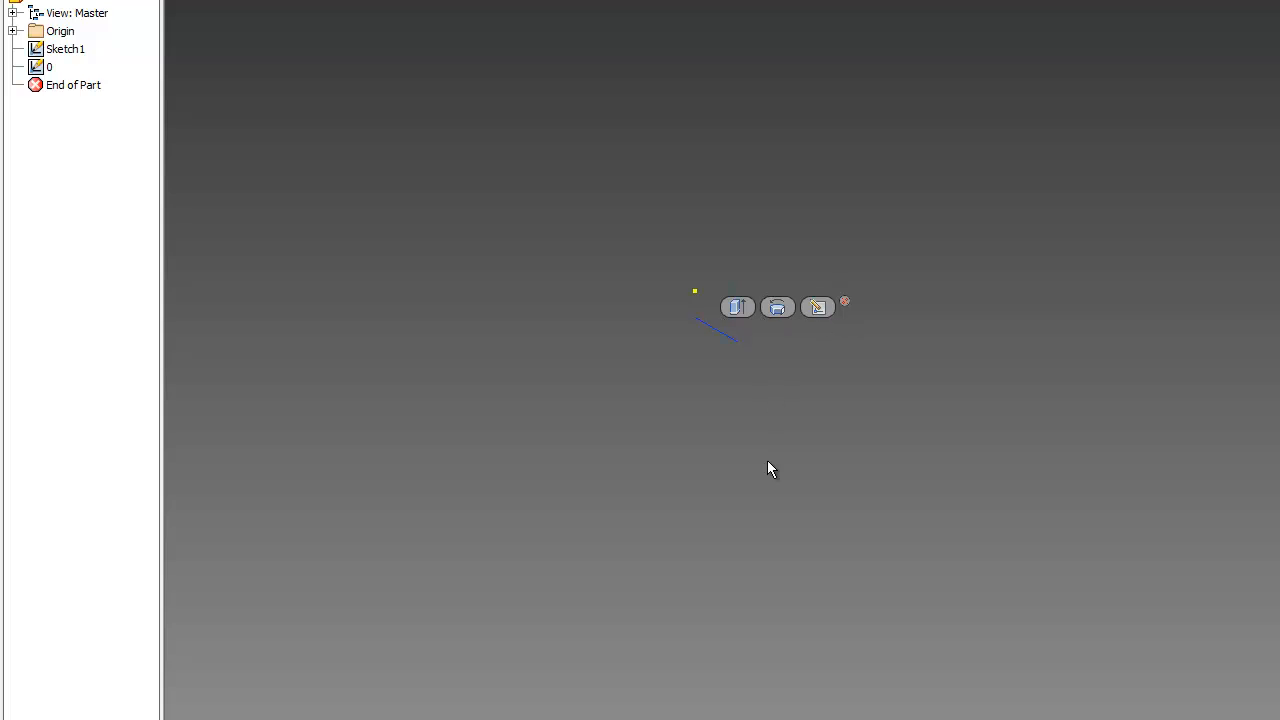
{"action": "left_click", "coordinate": [760, 391]}
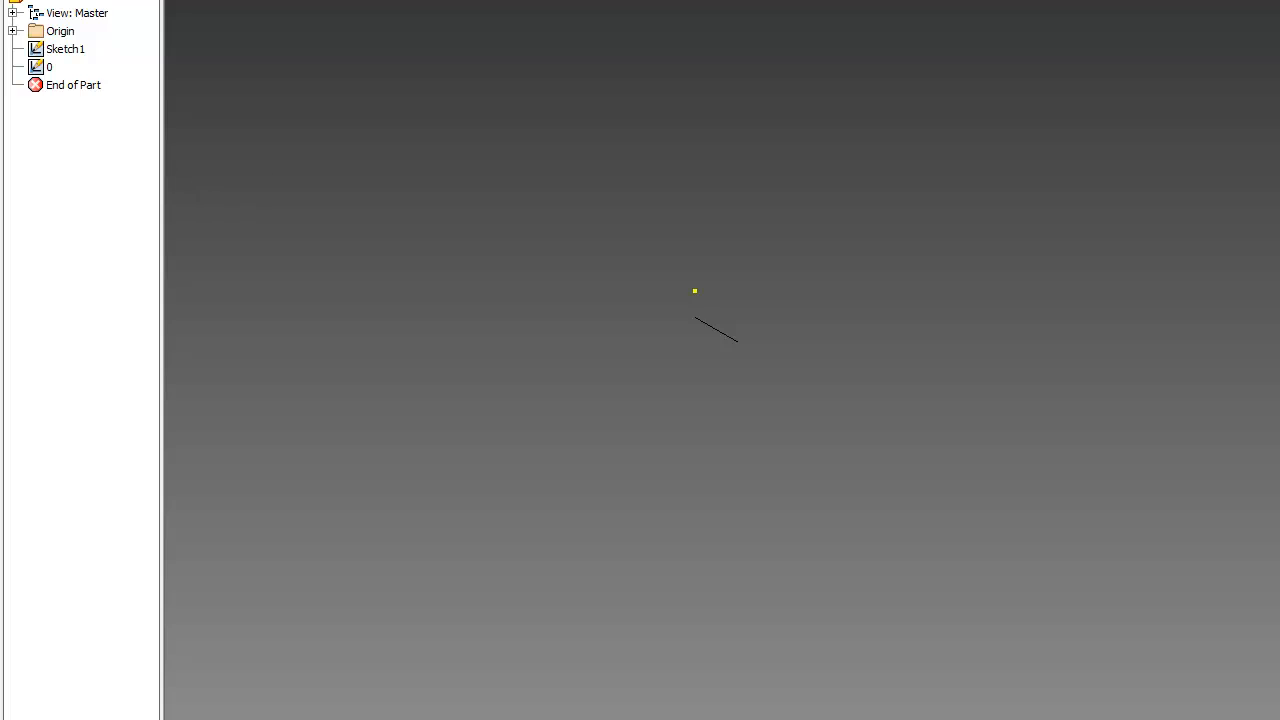
{"action": "right_click", "coordinate": [52, 66]}
{"action": "left_click", "coordinate": [130, 137]}
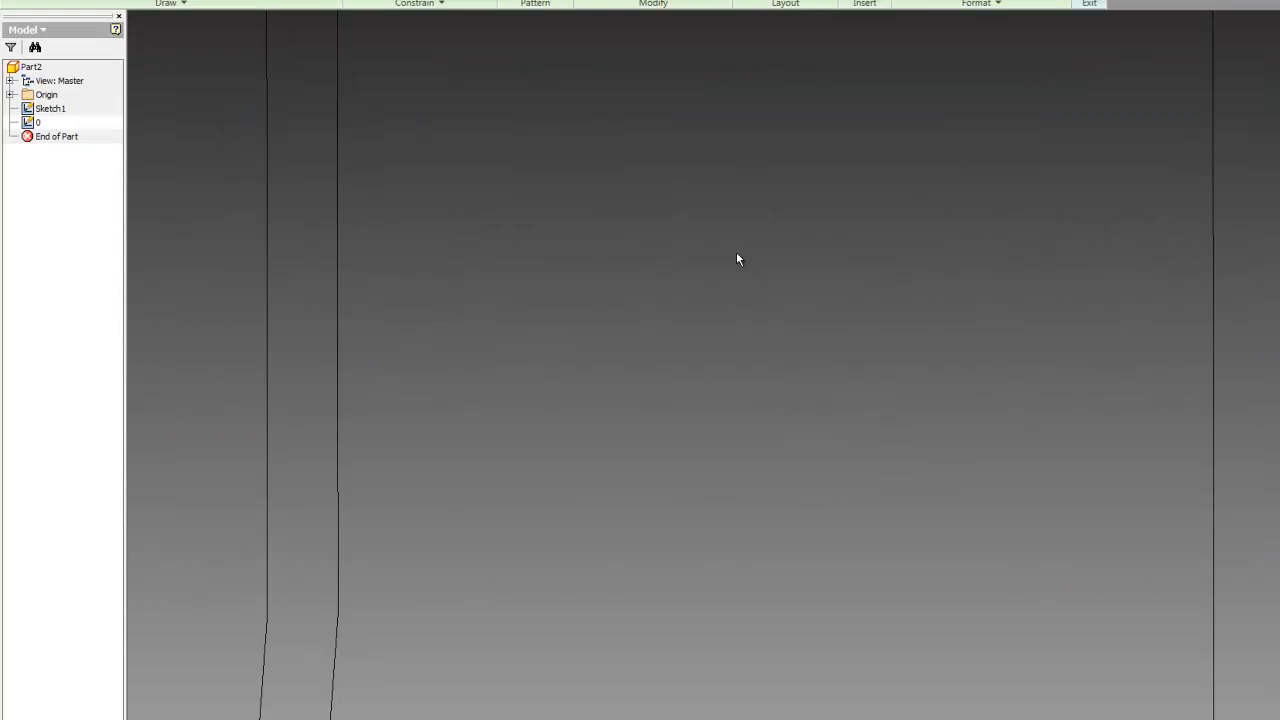
Delete the short stray line just below the sketch's origin point.
{"action": "scroll", "coordinate": [785, 469], "scroll_direction": "down", "scroll_amount": 12}
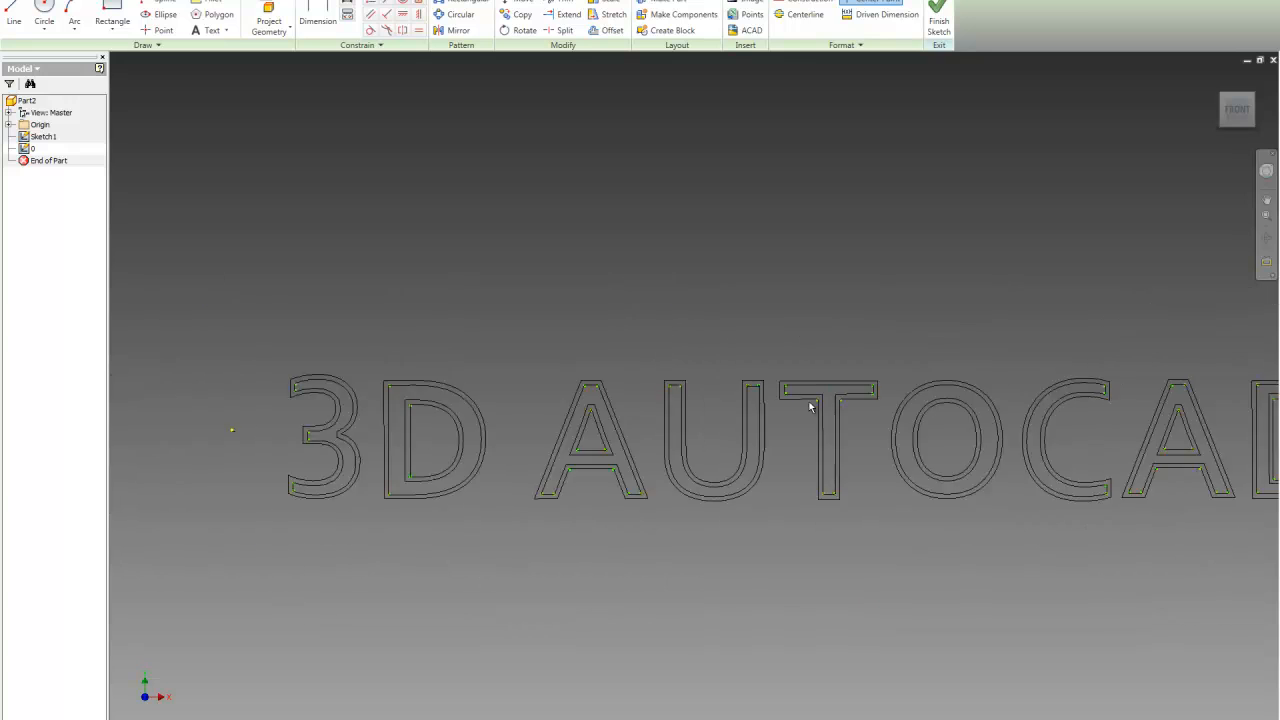
{"action": "scroll", "coordinate": [593, 412], "scroll_direction": "up", "scroll_amount": 6}
{"action": "scroll", "coordinate": [876, 338], "scroll_direction": "up", "scroll_amount": 4}
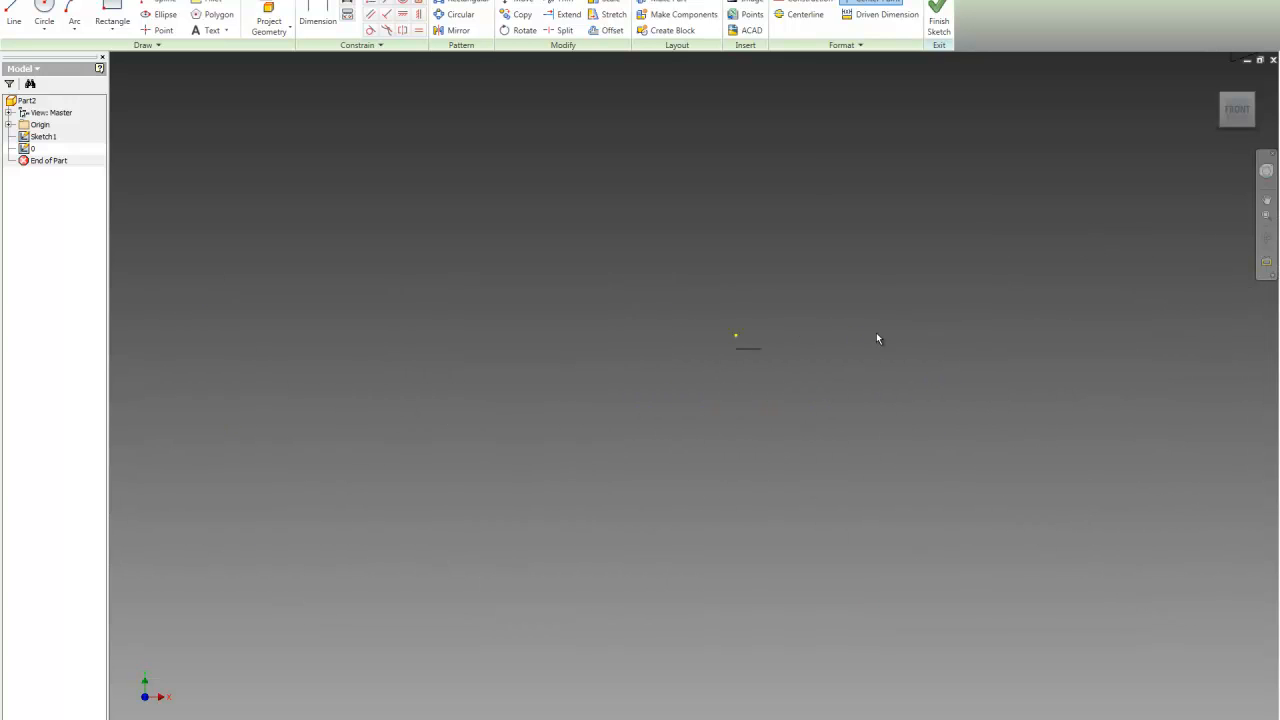
{"action": "left_click_drag", "start_coordinate": [791, 393], "coordinate": [590, 262]}
Examine the imported letter outlines and rounded corners, looking closely at the straightness of the T's crossbar edges.
{"action": "scroll", "coordinate": [410, 364], "scroll_direction": "down", "scroll_amount": 8}
{"action": "scroll", "coordinate": [601, 390], "scroll_direction": "up", "scroll_amount": 5}
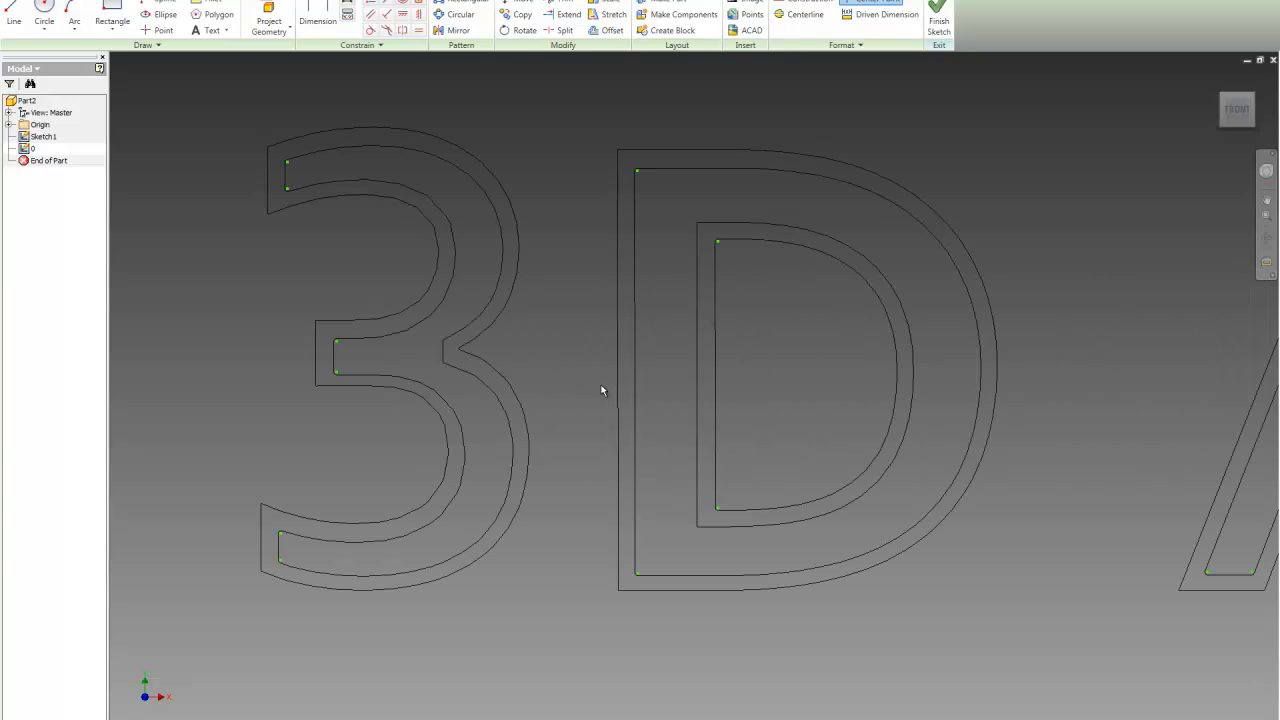
{"action": "scroll", "coordinate": [587, 370], "scroll_direction": "down", "scroll_amount": 5}
{"action": "scroll", "coordinate": [479, 368], "scroll_direction": "down", "scroll_amount": 2}
{"action": "scroll", "coordinate": [904, 356], "scroll_direction": "up", "scroll_amount": 4}
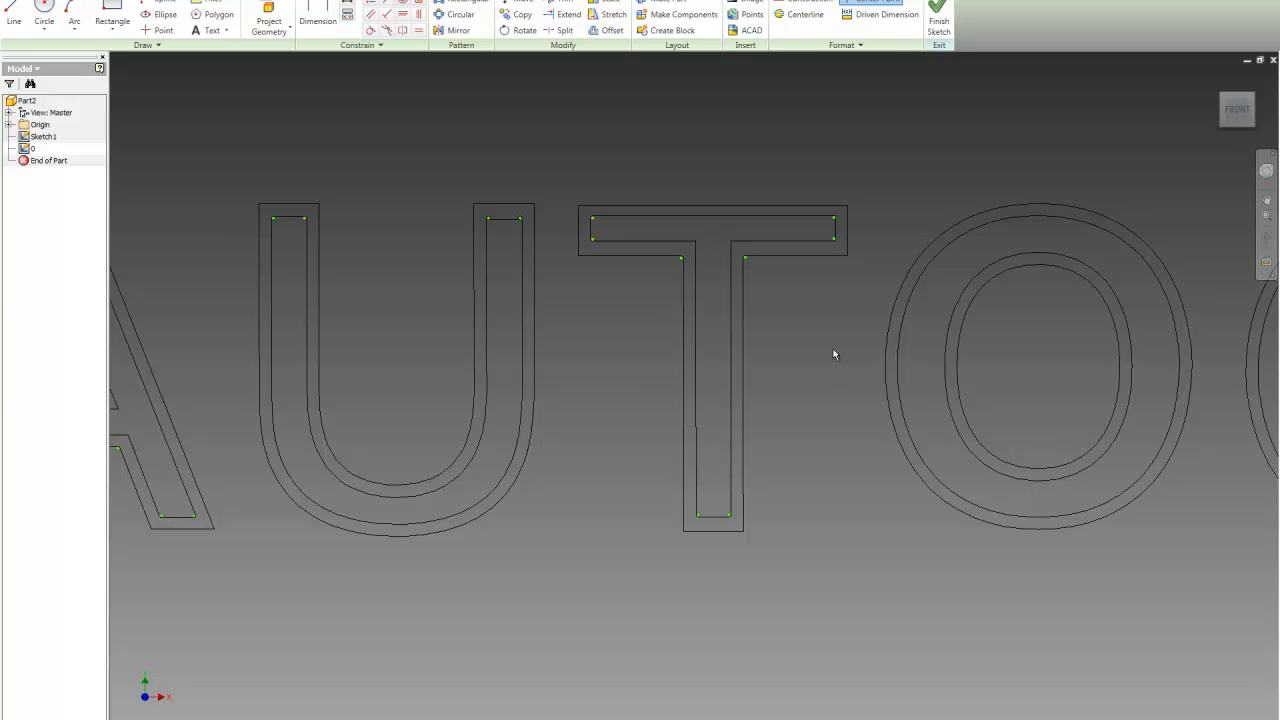
{"action": "scroll", "coordinate": [705, 350], "scroll_direction": "up", "scroll_amount": 4}
{"action": "scroll", "coordinate": [643, 380], "scroll_direction": "down", "scroll_amount": 4}
{"action": "scroll", "coordinate": [700, 385], "scroll_direction": "down", "scroll_amount": 2}
{"action": "scroll", "coordinate": [726, 277], "scroll_direction": "up", "scroll_amount": 5}
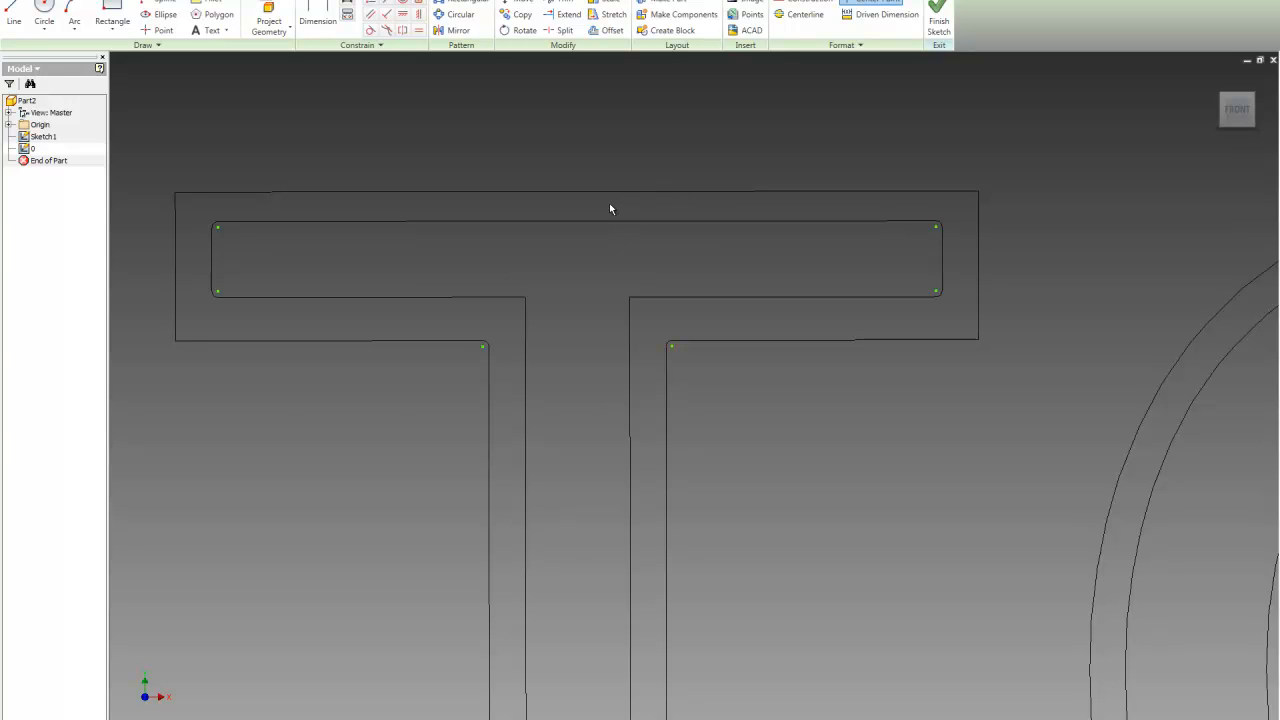
{"action": "scroll", "coordinate": [588, 220], "scroll_direction": "up", "scroll_amount": 5}
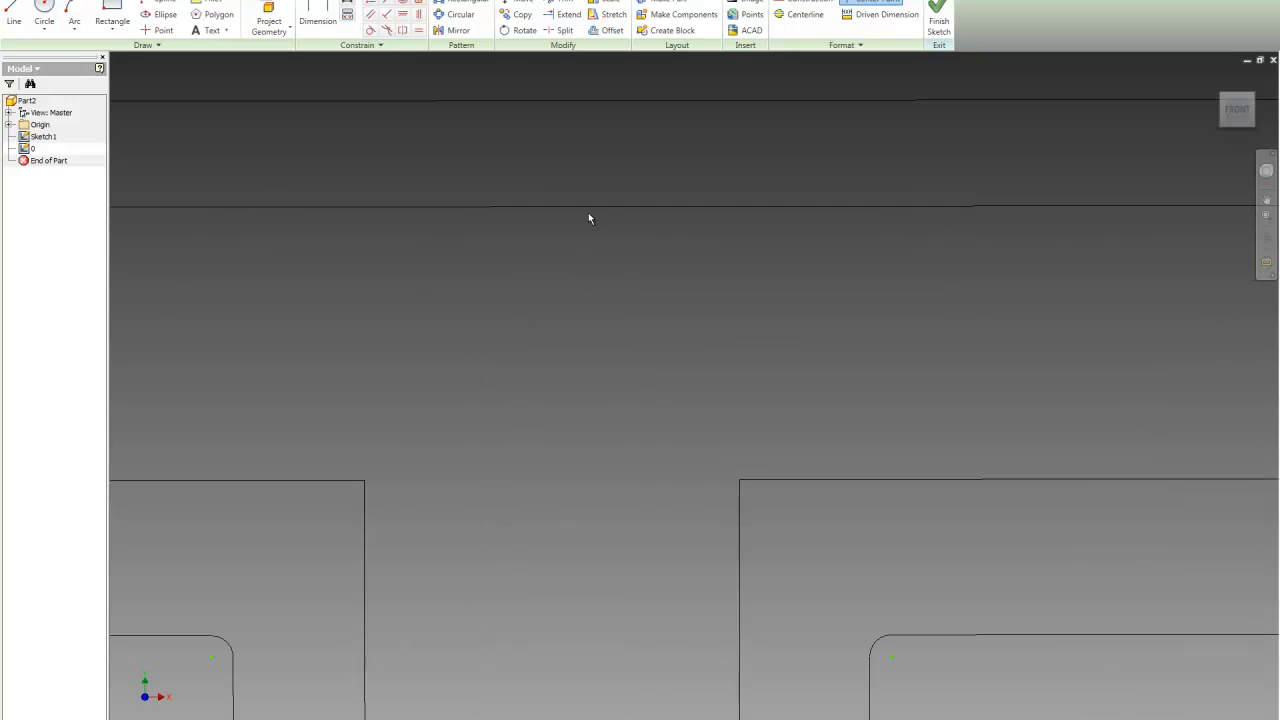
{"action": "scroll", "coordinate": [615, 220], "scroll_direction": "down", "scroll_amount": 4}
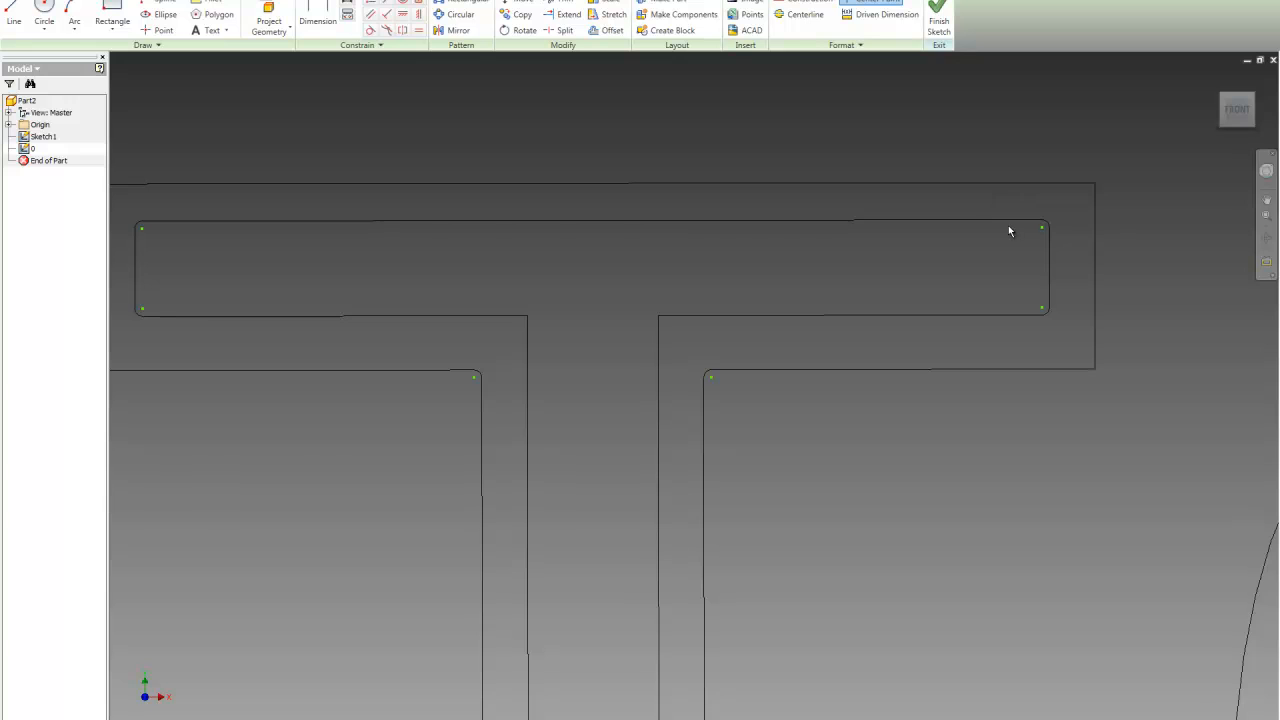
{"action": "scroll", "coordinate": [821, 197], "scroll_direction": "down", "scroll_amount": 2}
{"action": "scroll", "coordinate": [800, 177], "scroll_direction": "down", "scroll_amount": 4}
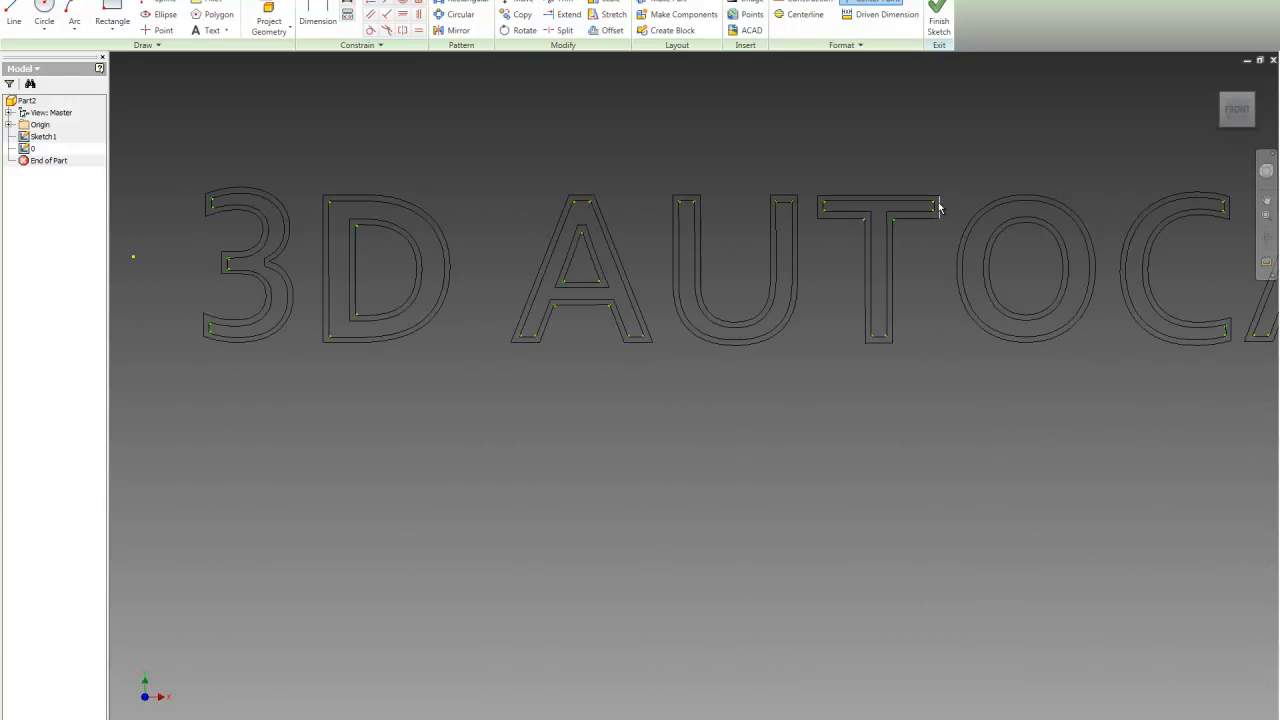
Apply a vertical constraint to the outer left edge of the 3's middle arm.
{"action": "scroll", "coordinate": [335, 208], "scroll_direction": "up", "scroll_amount": 5}
{"action": "scroll", "coordinate": [683, 223], "scroll_direction": "down", "scroll_amount": 2}
{"action": "scroll", "coordinate": [161, 164], "scroll_direction": "up", "scroll_amount": 3}
{"action": "scroll", "coordinate": [561, 253], "scroll_direction": "down", "scroll_amount": 2}
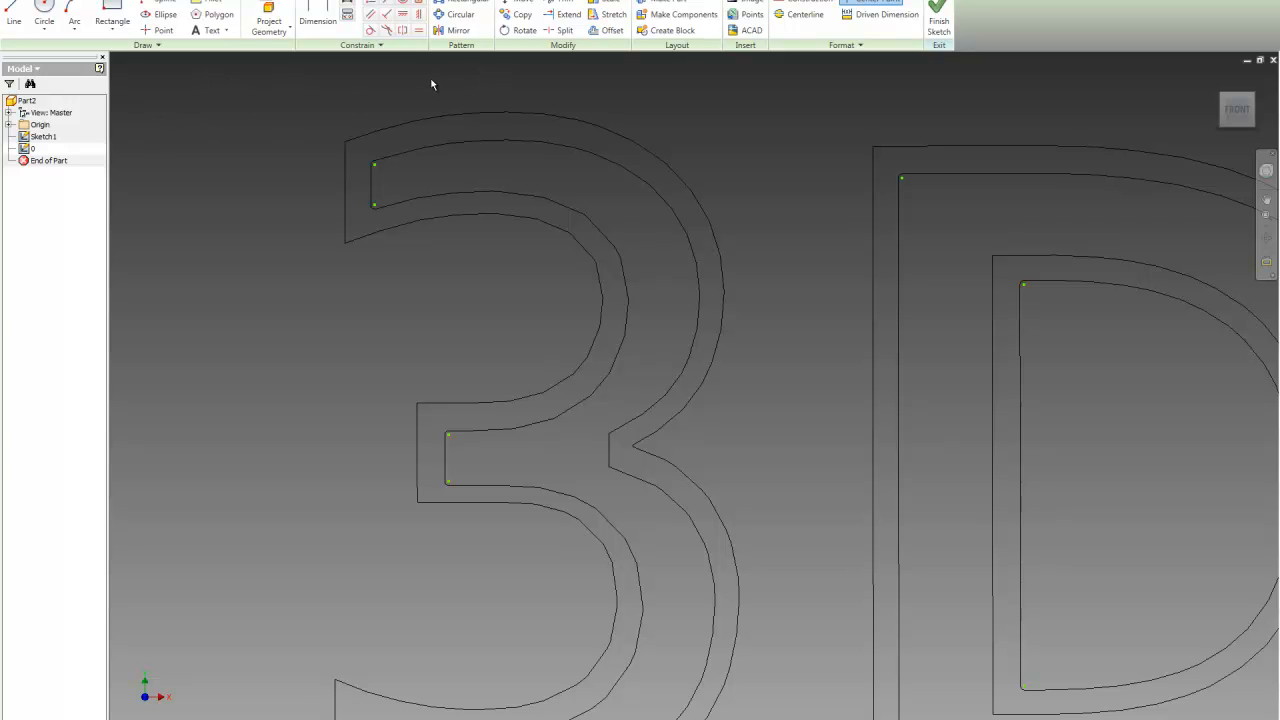
{"action": "left_click", "coordinate": [420, 15]}
{"action": "left_click", "coordinate": [417, 466]}
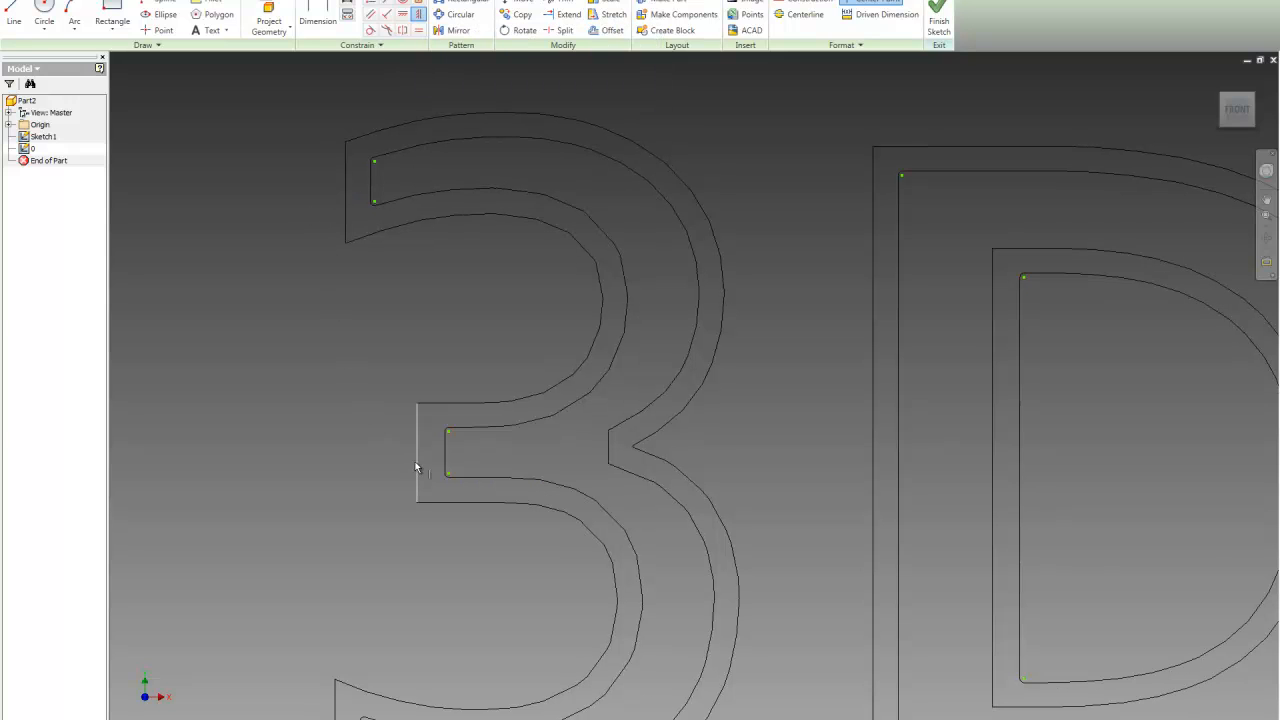
Try to apply vertical constraints to the left edges of the first D's outer outline and its counter.
{"action": "scroll", "coordinate": [660, 150], "scroll_direction": "up", "scroll_amount": 3}
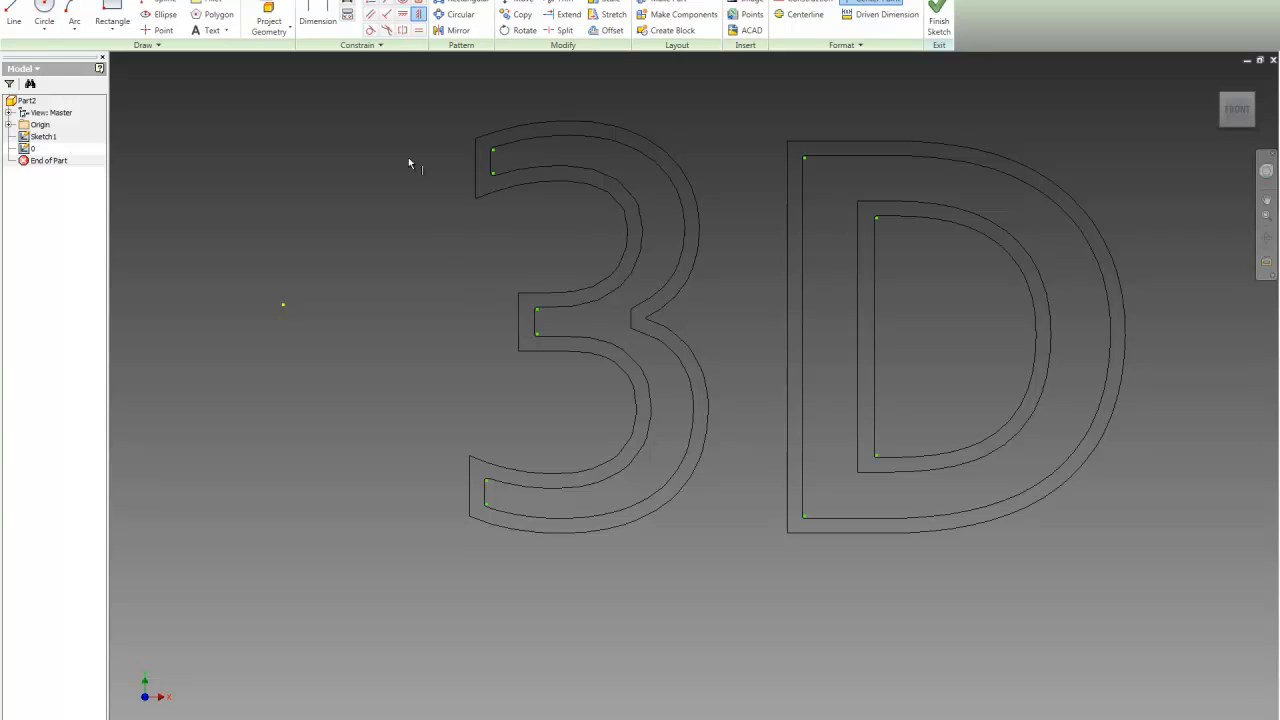
{"action": "left_click", "coordinate": [786, 328]}
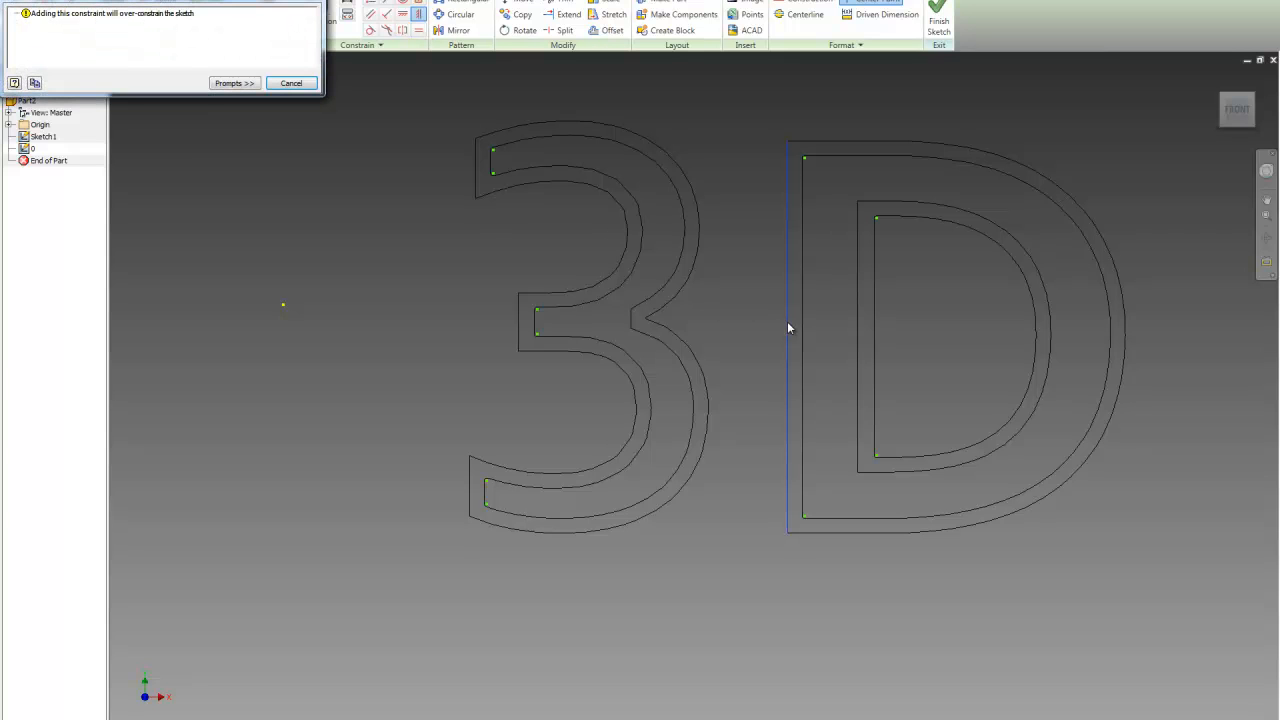
{"action": "key", "text": "Escape"}
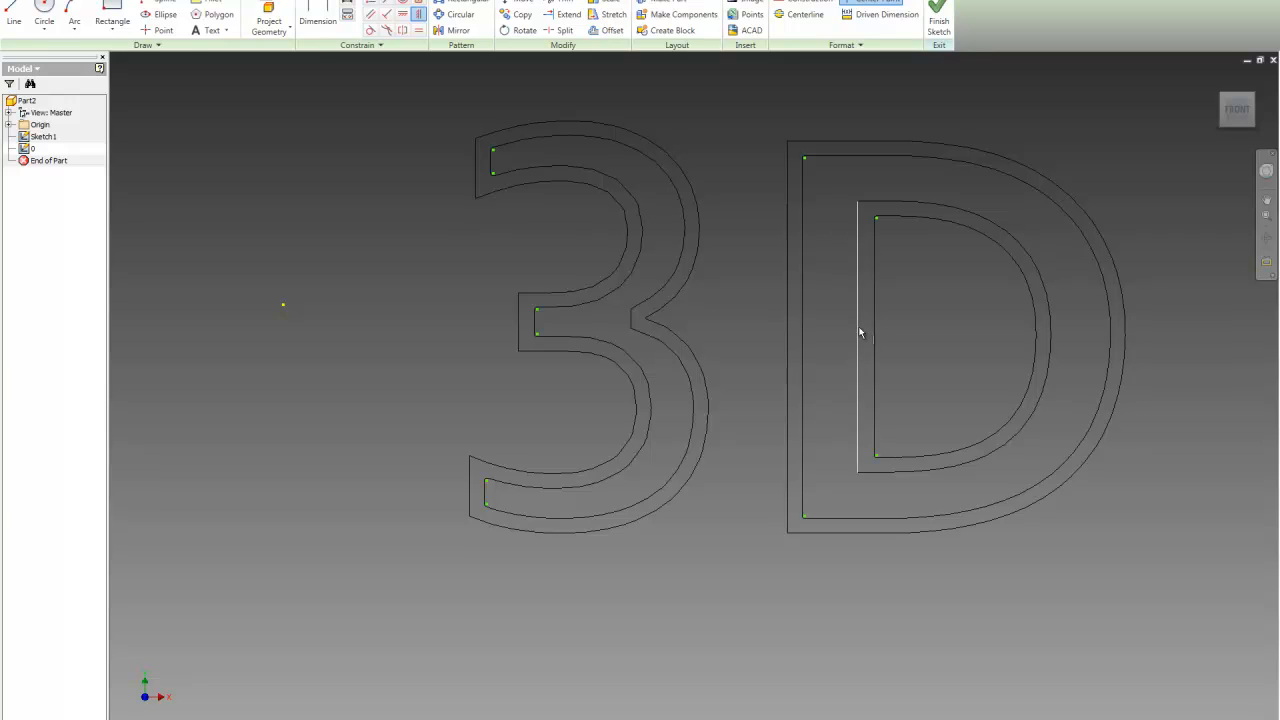
{"action": "left_click", "coordinate": [860, 332]}
{"action": "key", "text": "Escape"}
Try to apply a horizontal constraint to the top edge of the first D's outer outline.
{"action": "scroll", "coordinate": [414, 303], "scroll_direction": "down", "scroll_amount": 3}
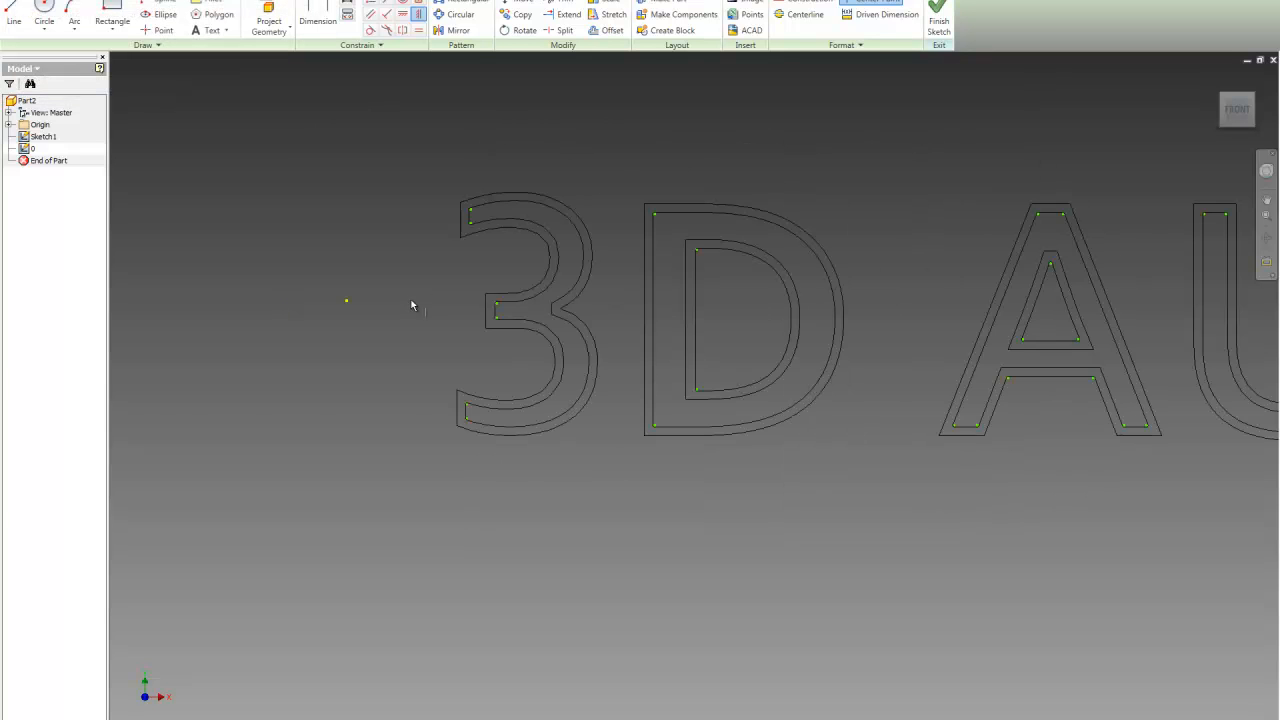
{"action": "scroll", "coordinate": [884, 286], "scroll_direction": "up", "scroll_amount": 3}
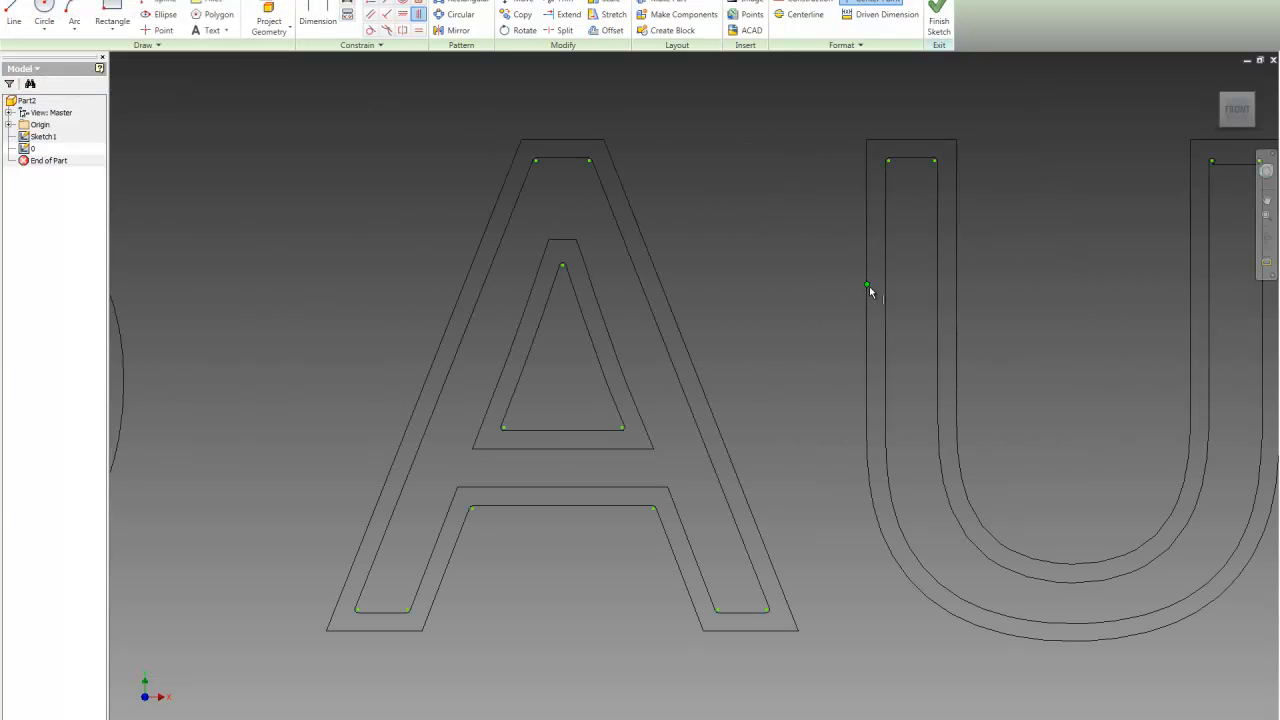
{"action": "scroll", "coordinate": [830, 260], "scroll_direction": "down", "scroll_amount": 4}
{"action": "scroll", "coordinate": [429, 194], "scroll_direction": "up", "scroll_amount": 4}
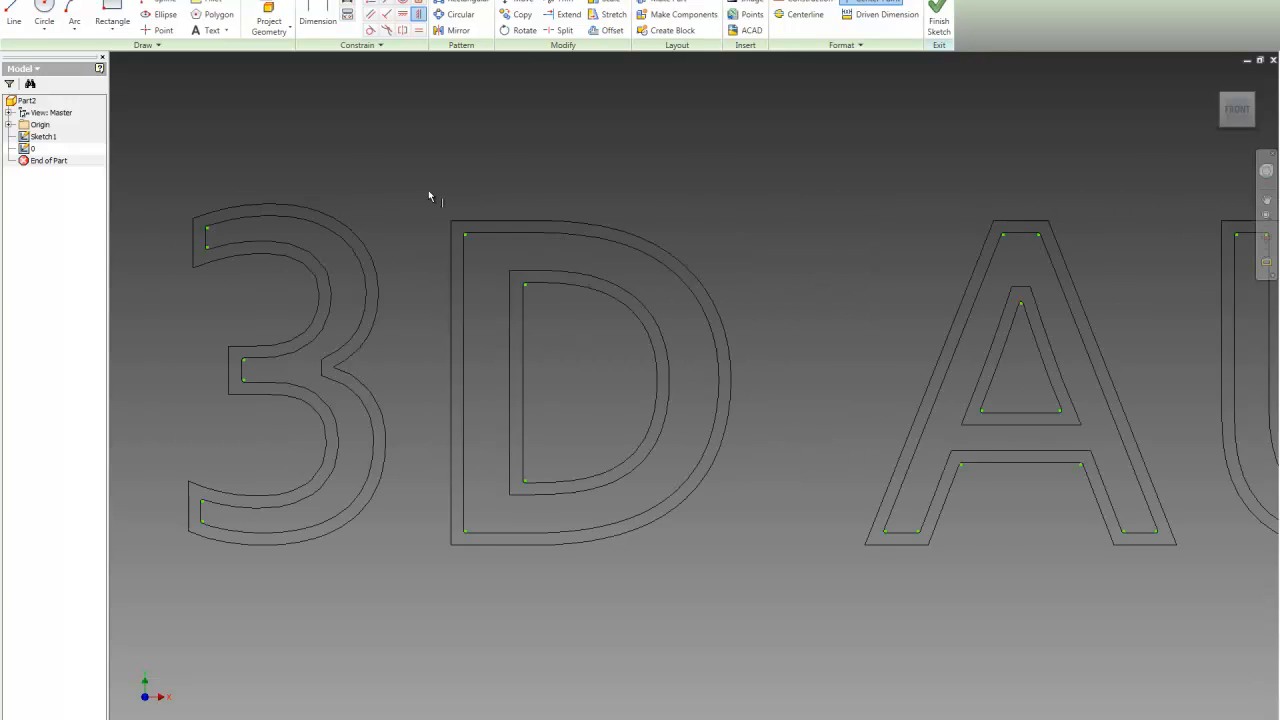
{"action": "left_click", "coordinate": [404, 20]}
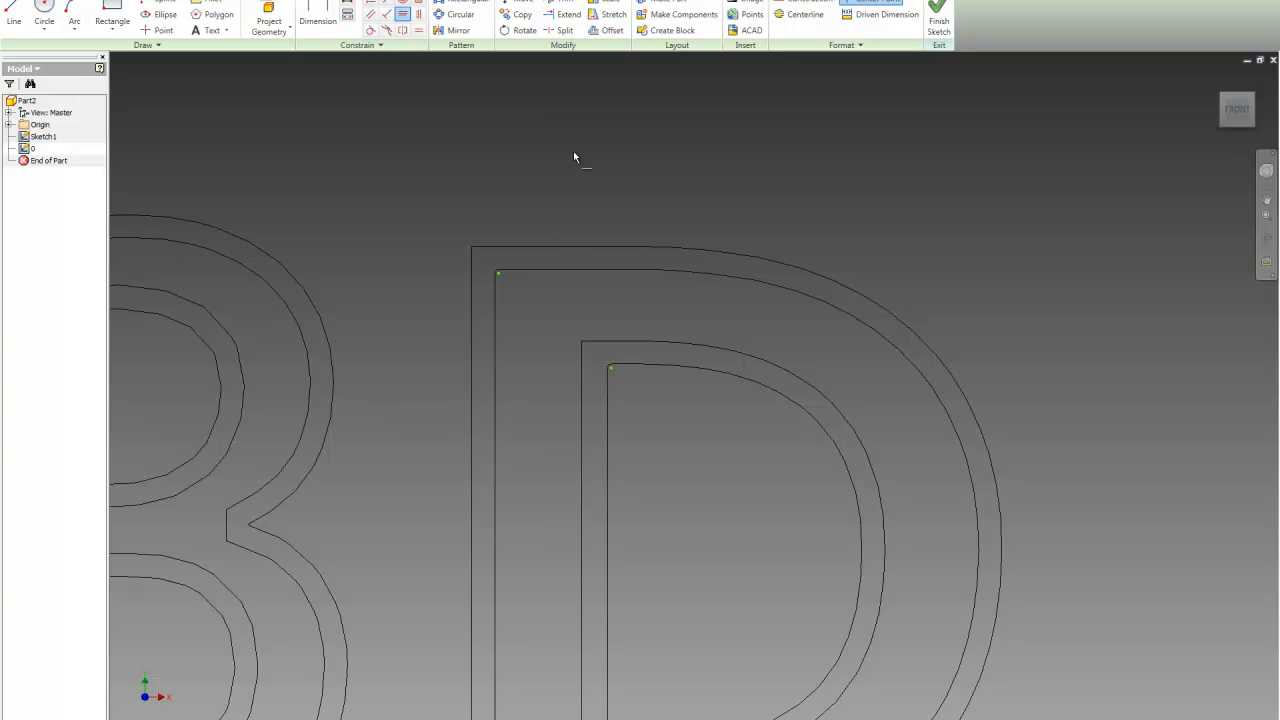
{"action": "left_click", "coordinate": [552, 248]}
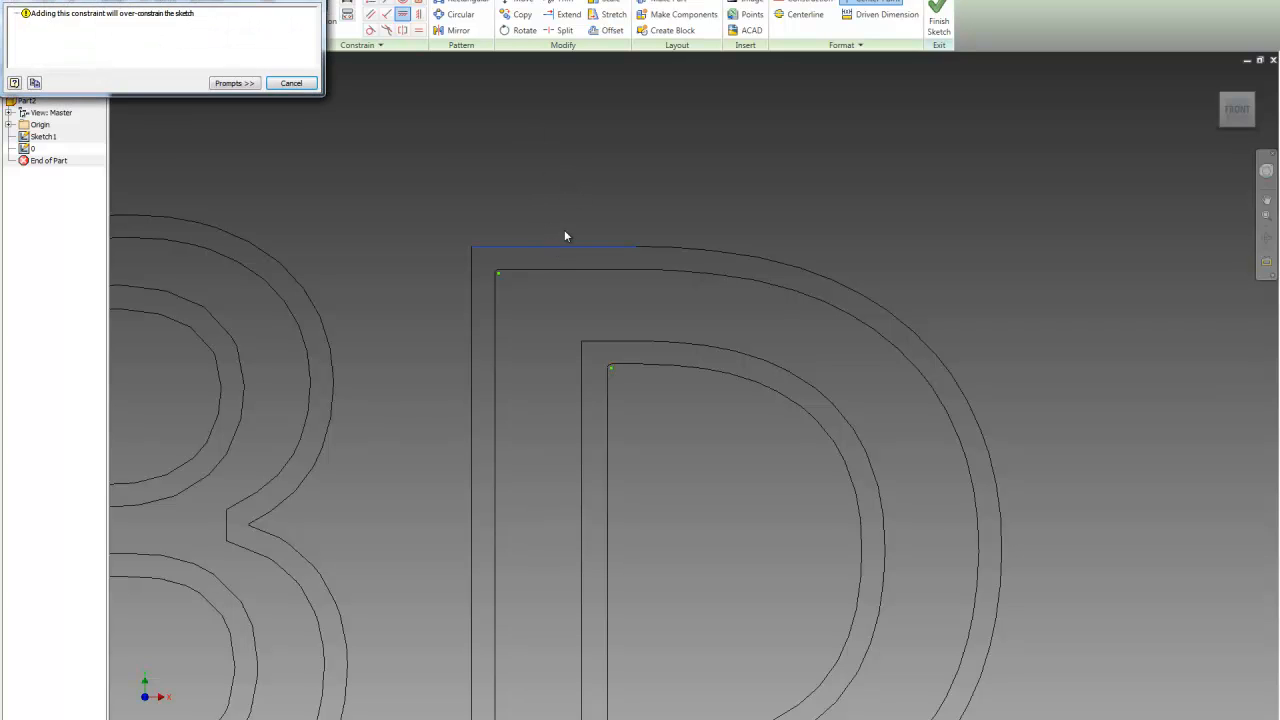
{"action": "left_click", "coordinate": [291, 83]}
Examine the outlines and corners of the remaining letters along the whole 3D AUTOCAD lettering.
{"action": "scroll", "coordinate": [604, 196], "scroll_direction": "down", "scroll_amount": 3}
{"action": "scroll", "coordinate": [897, 220], "scroll_direction": "down", "scroll_amount": 1}
{"action": "scroll", "coordinate": [871, 286], "scroll_direction": "up", "scroll_amount": 4}
{"action": "scroll", "coordinate": [443, 240], "scroll_direction": "up", "scroll_amount": 4}
{"action": "scroll", "coordinate": [630, 150], "scroll_direction": "down", "scroll_amount": 3}
{"action": "scroll", "coordinate": [527, 300], "scroll_direction": "down", "scroll_amount": 1}
{"action": "scroll", "coordinate": [1160, 383], "scroll_direction": "up", "scroll_amount": 4}
{"action": "scroll", "coordinate": [1160, 383], "scroll_direction": "up", "scroll_amount": 2}
{"action": "scroll", "coordinate": [750, 405], "scroll_direction": "down", "scroll_amount": 3}
{"action": "scroll", "coordinate": [686, 423], "scroll_direction": "down", "scroll_amount": 1}
{"action": "scroll", "coordinate": [1120, 423], "scroll_direction": "up", "scroll_amount": 4}
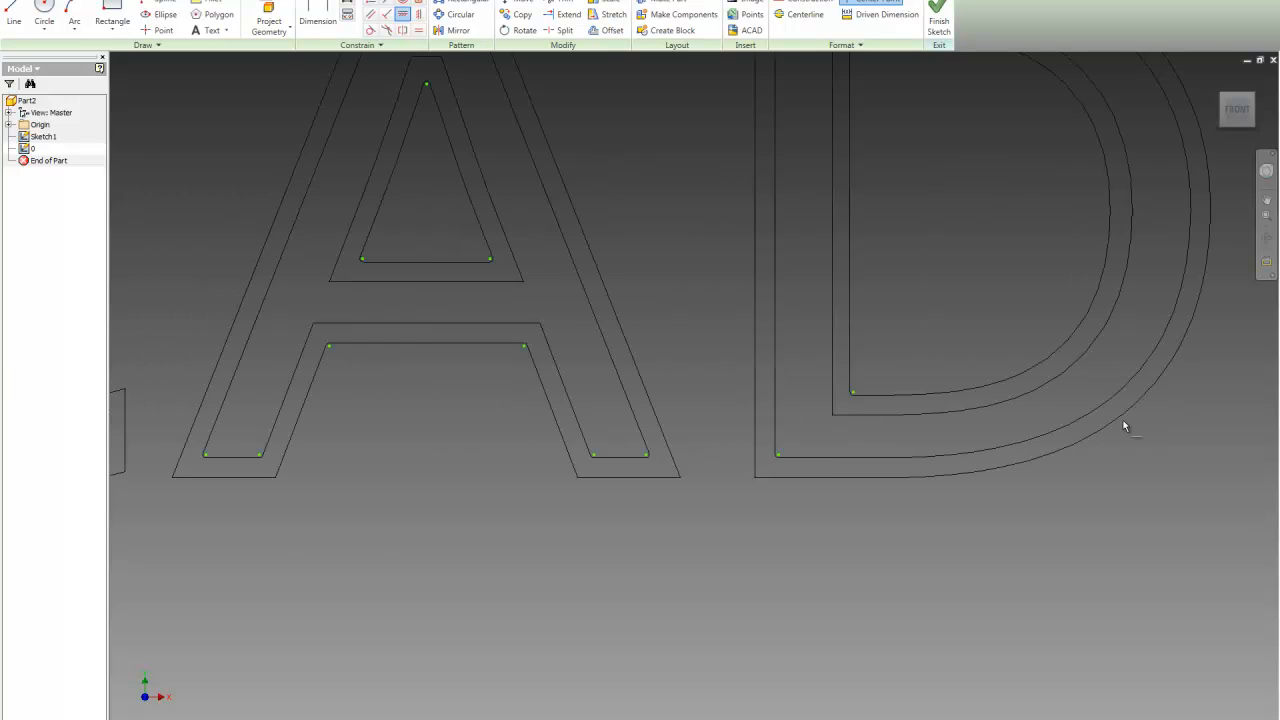
{"action": "scroll", "coordinate": [949, 434], "scroll_direction": "down", "scroll_amount": 4}
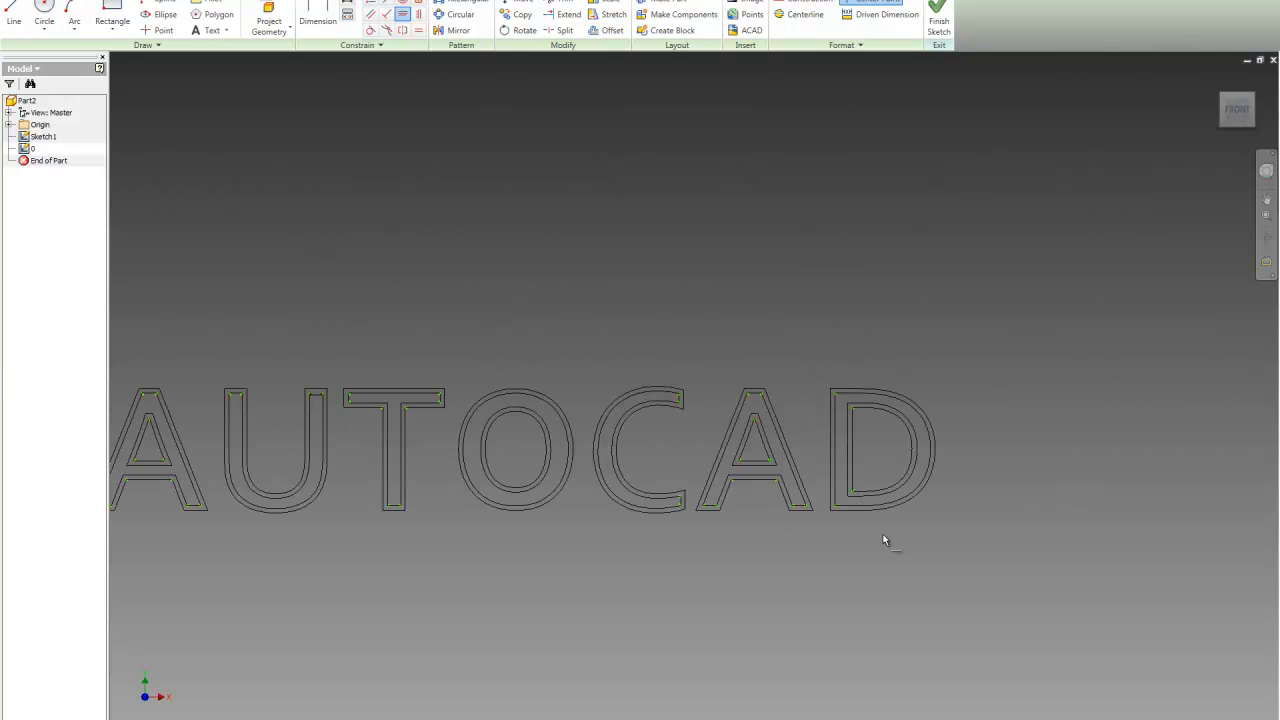
{"action": "scroll", "coordinate": [960, 334], "scroll_direction": "down", "scroll_amount": 2}
Finish the sketch and select the outline bands of the 3, the first D and the first A as Extrude profiles.
{"action": "right_click", "coordinate": [524, 208]}
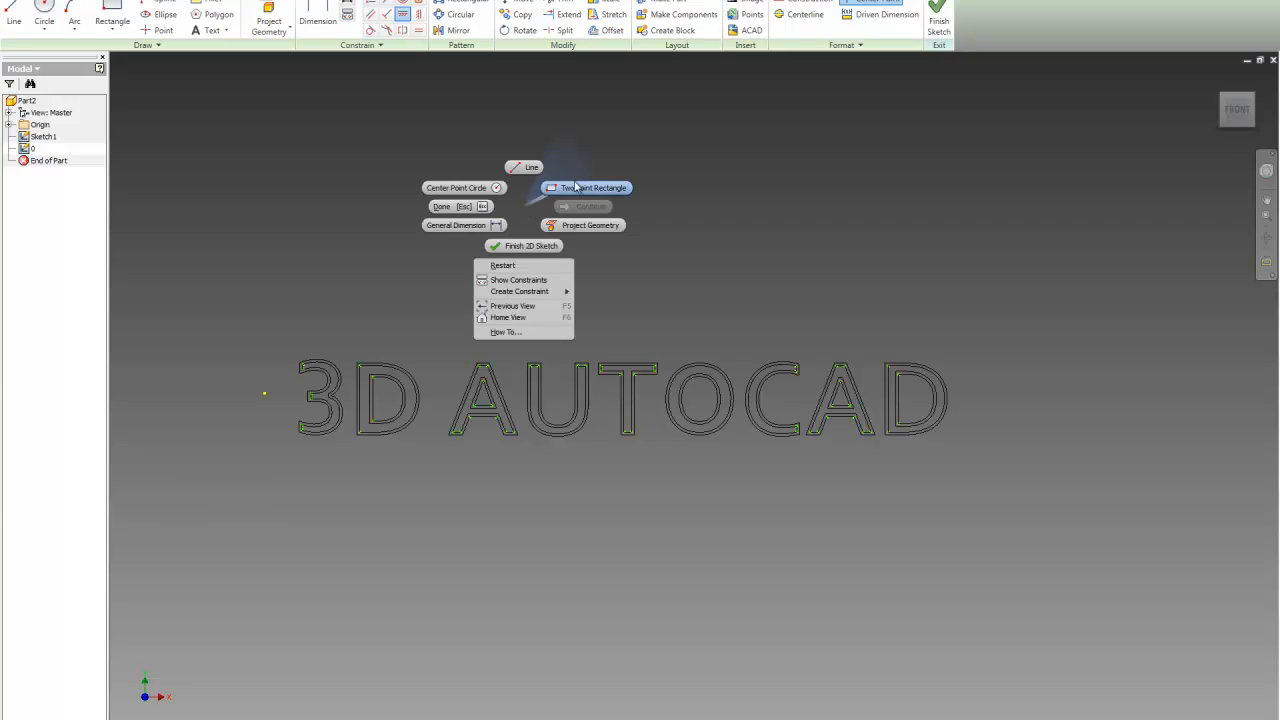
{"action": "left_click", "coordinate": [530, 247]}
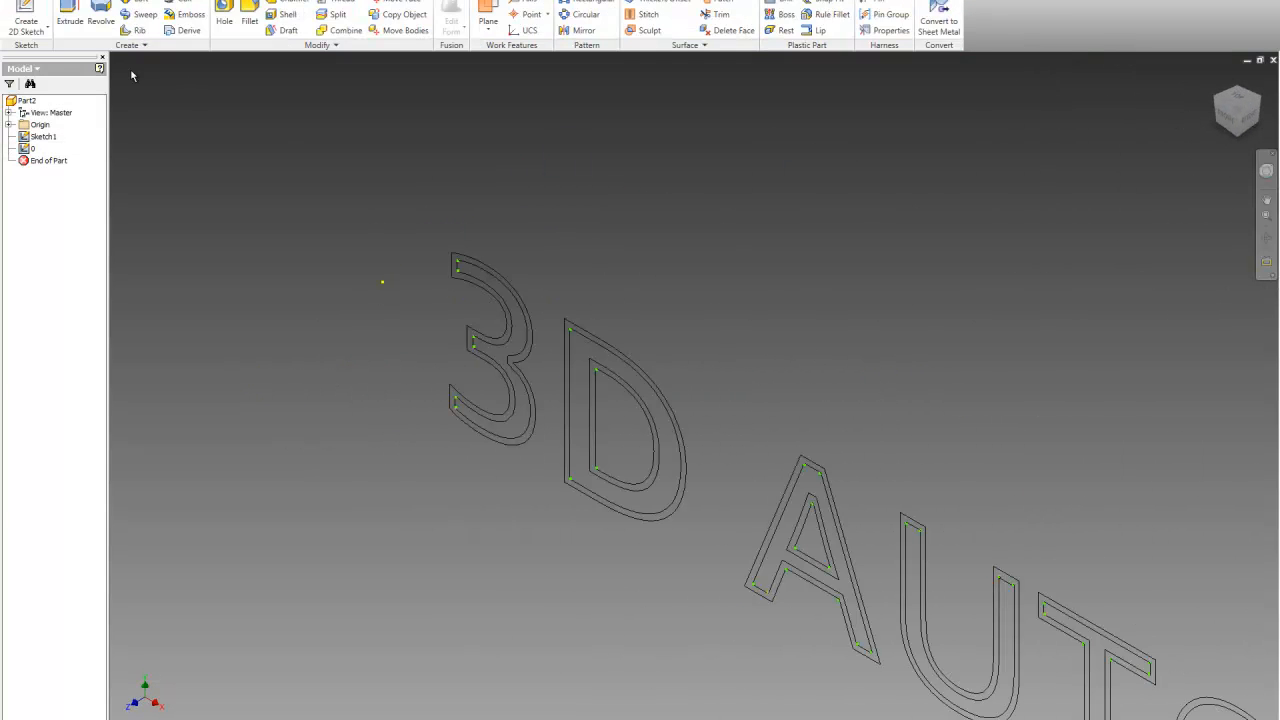
{"action": "left_click", "coordinate": [69, 20]}
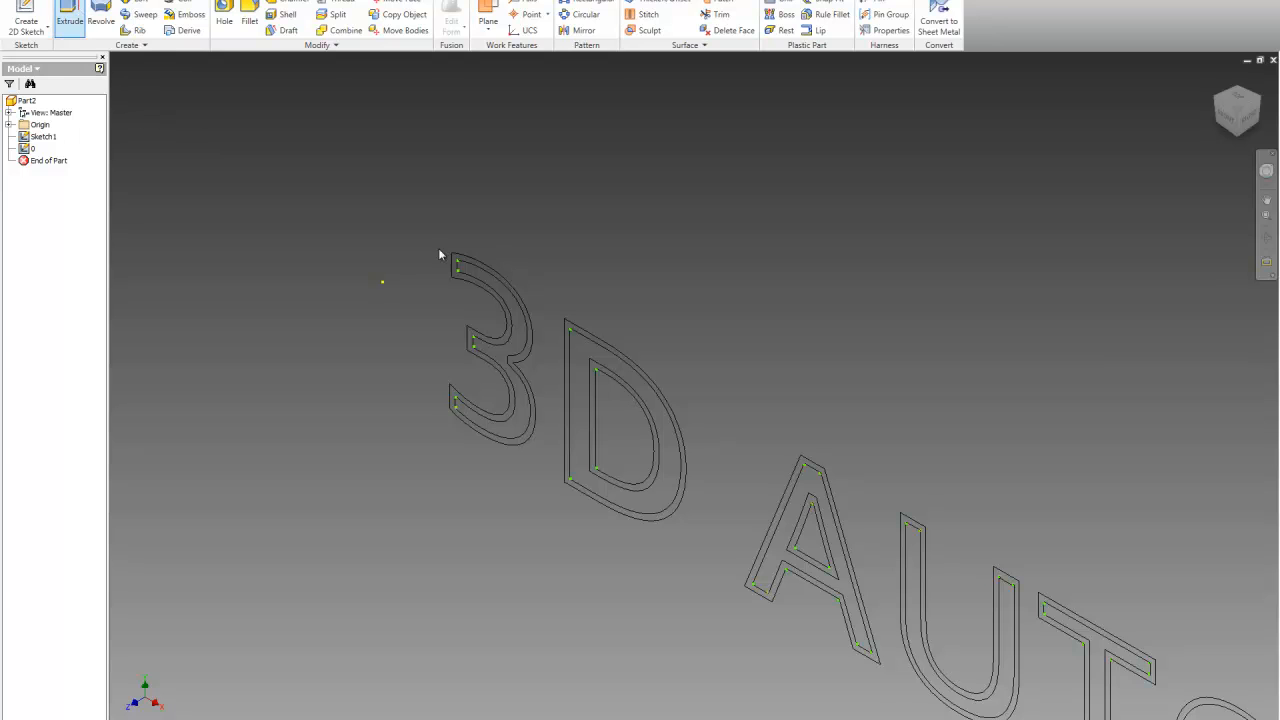
{"action": "left_click", "coordinate": [533, 323]}
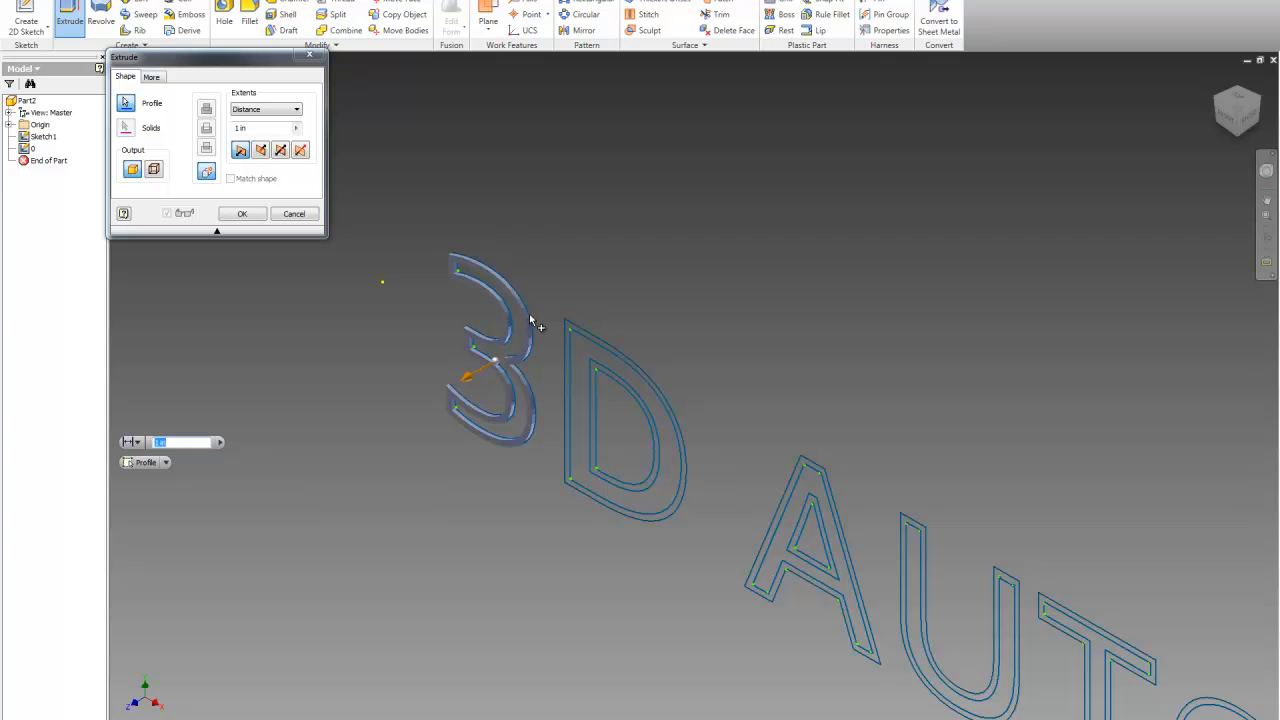
{"action": "left_click", "coordinate": [600, 350]}
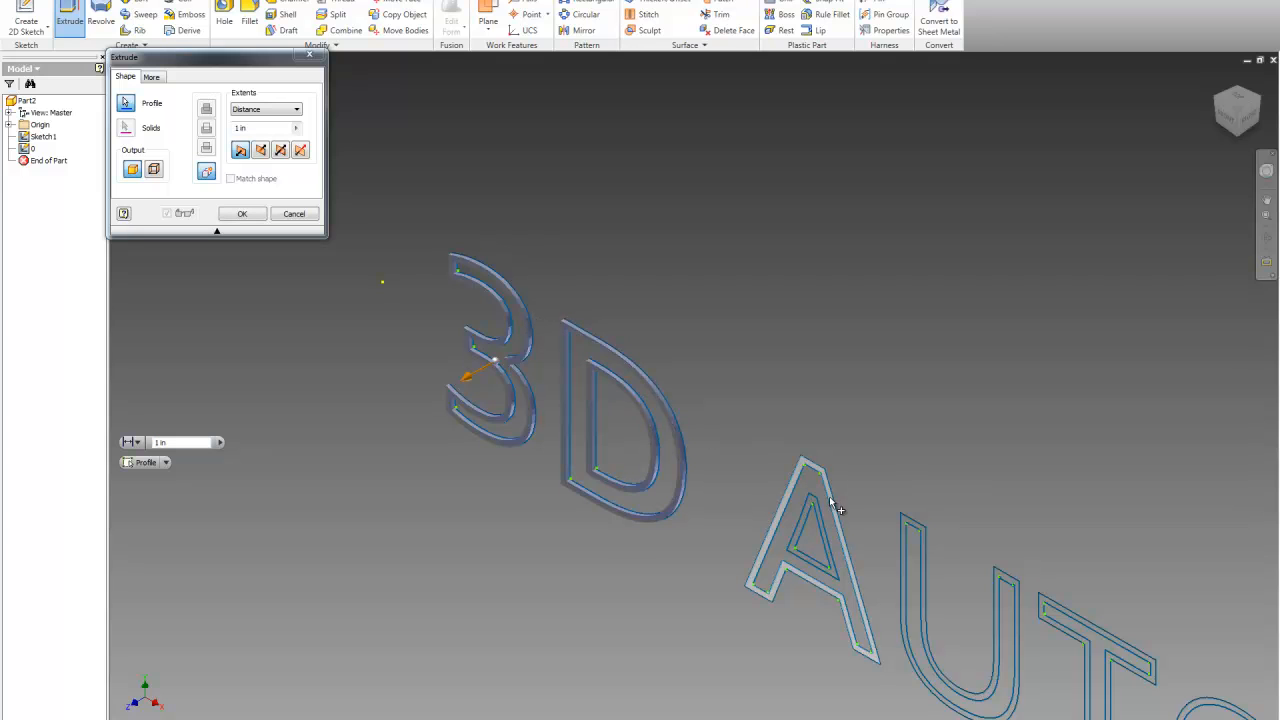
{"action": "left_click", "coordinate": [826, 532]}
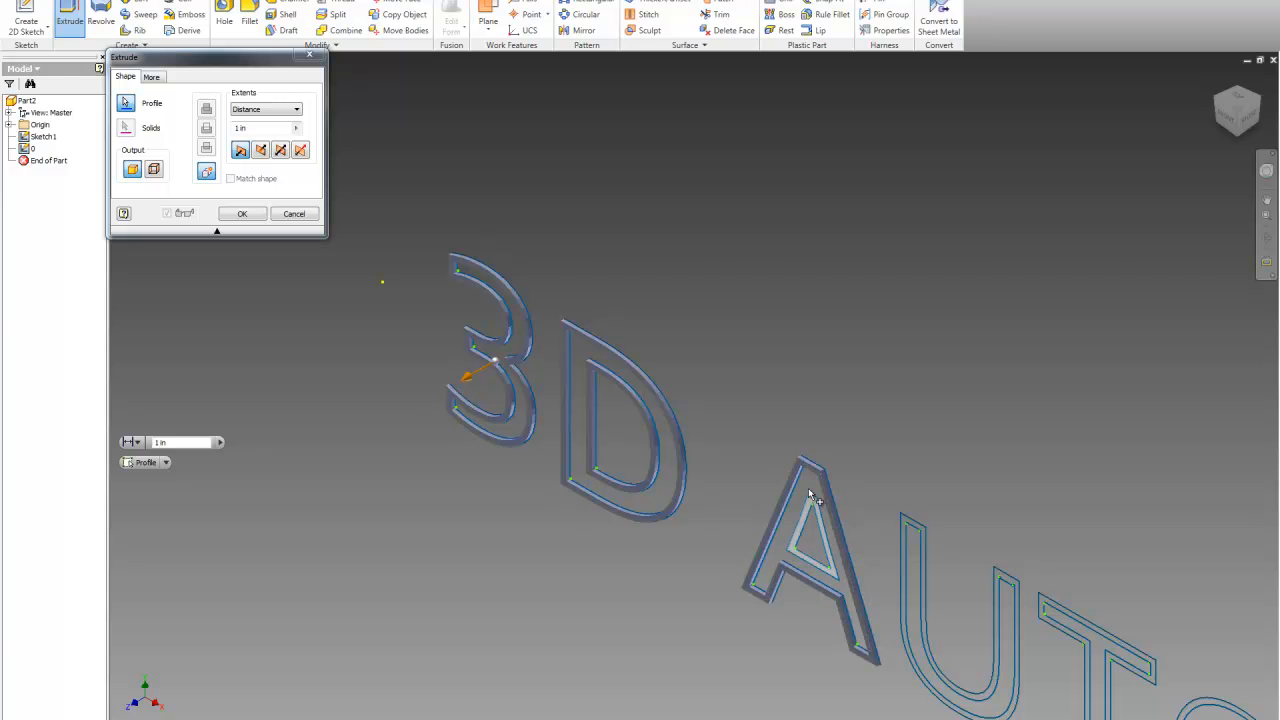
Add the outline bands of the U, T and O, including the O's inner ring, to the extrusion profiles.
{"action": "scroll", "coordinate": [826, 532], "scroll_direction": "down", "scroll_amount": 3}
{"action": "scroll", "coordinate": [912, 510], "scroll_direction": "up", "scroll_amount": 5}
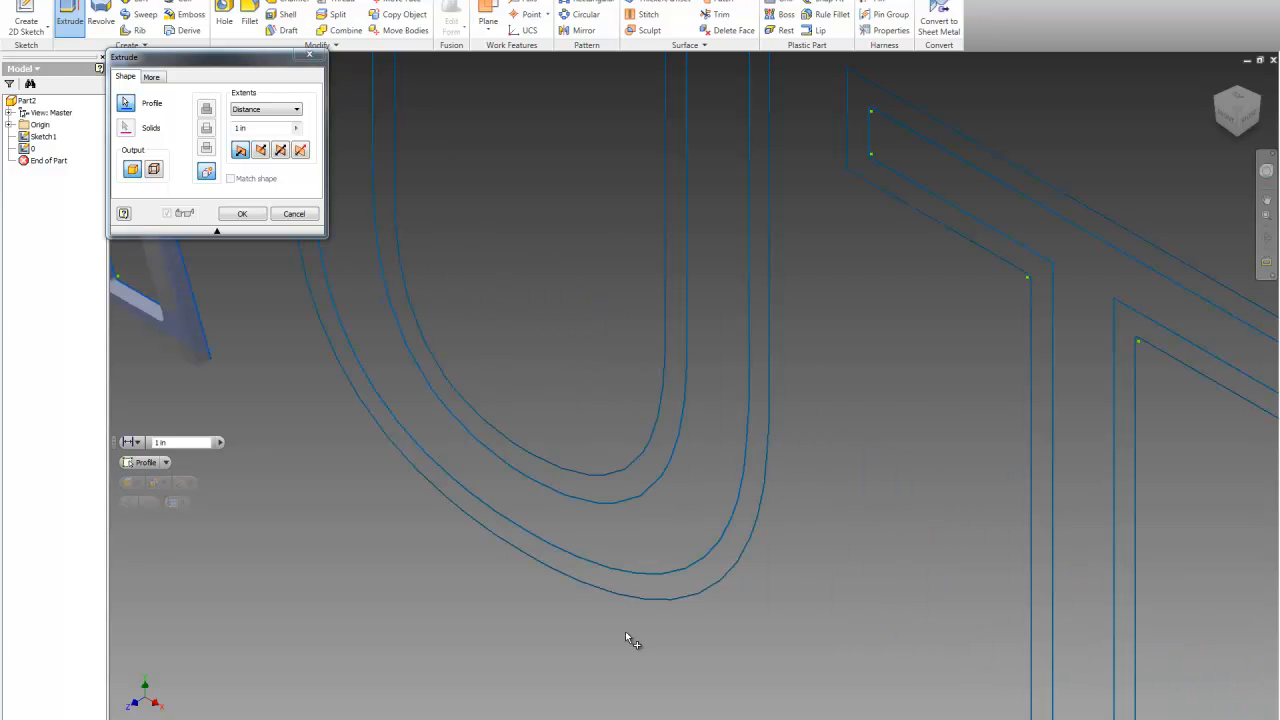
{"action": "left_click", "coordinate": [705, 560]}
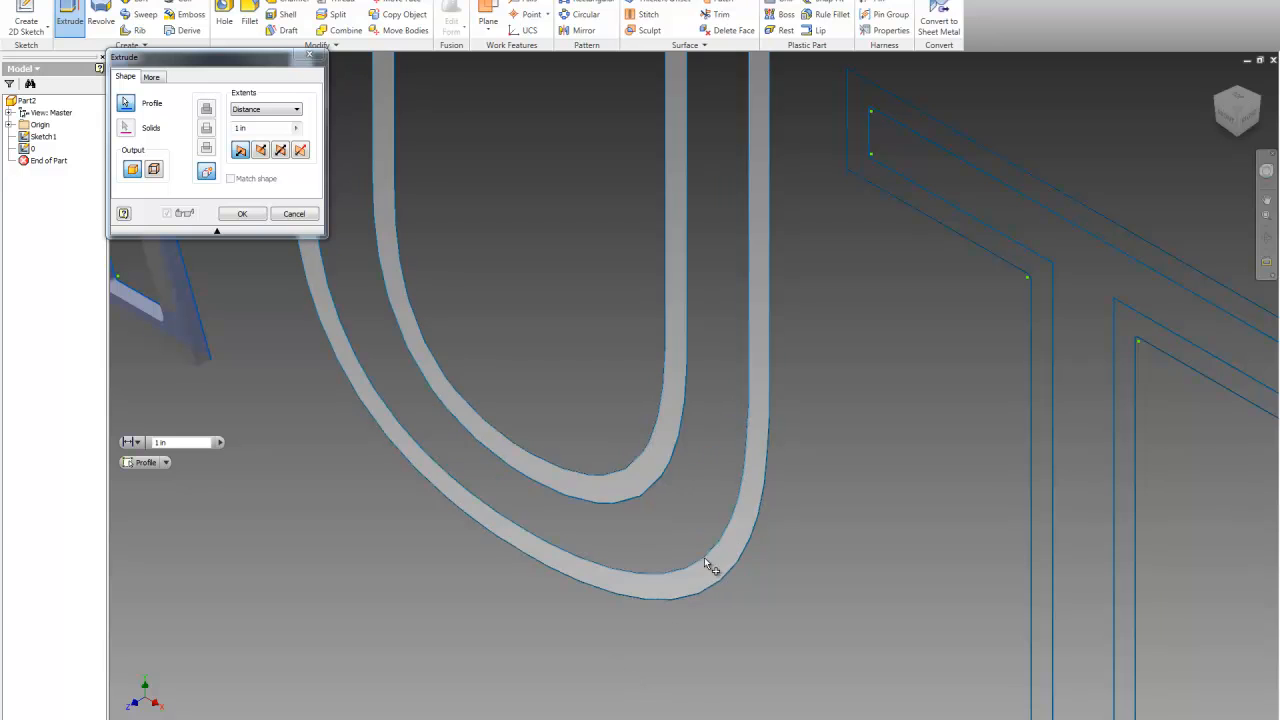
{"action": "scroll", "coordinate": [651, 517], "scroll_direction": "down", "scroll_amount": 5}
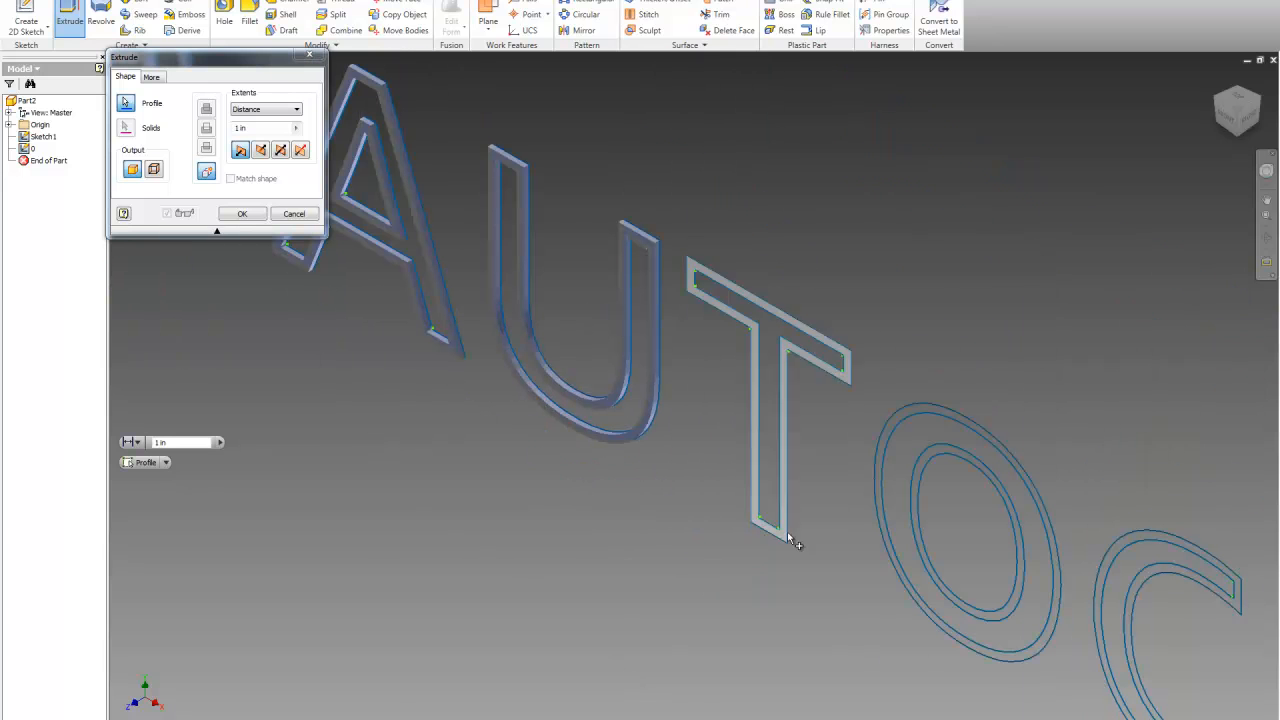
{"action": "left_click", "coordinate": [782, 548]}
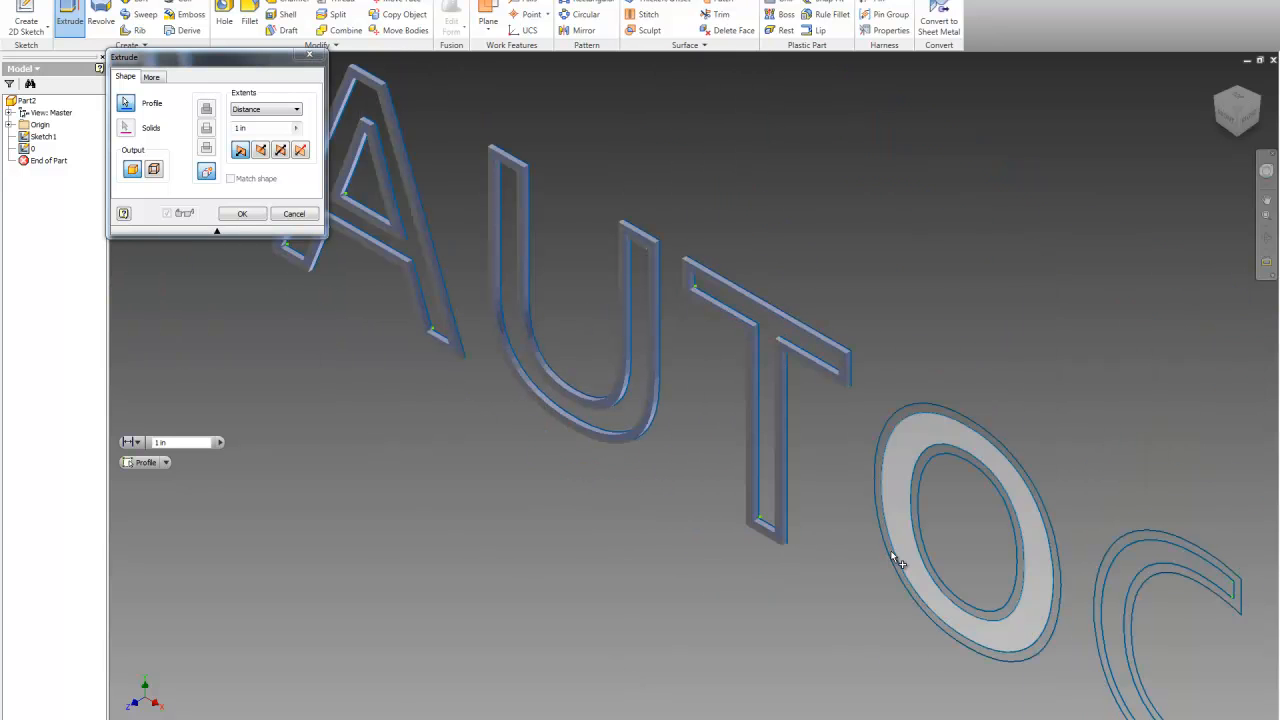
{"action": "left_click", "coordinate": [931, 540]}
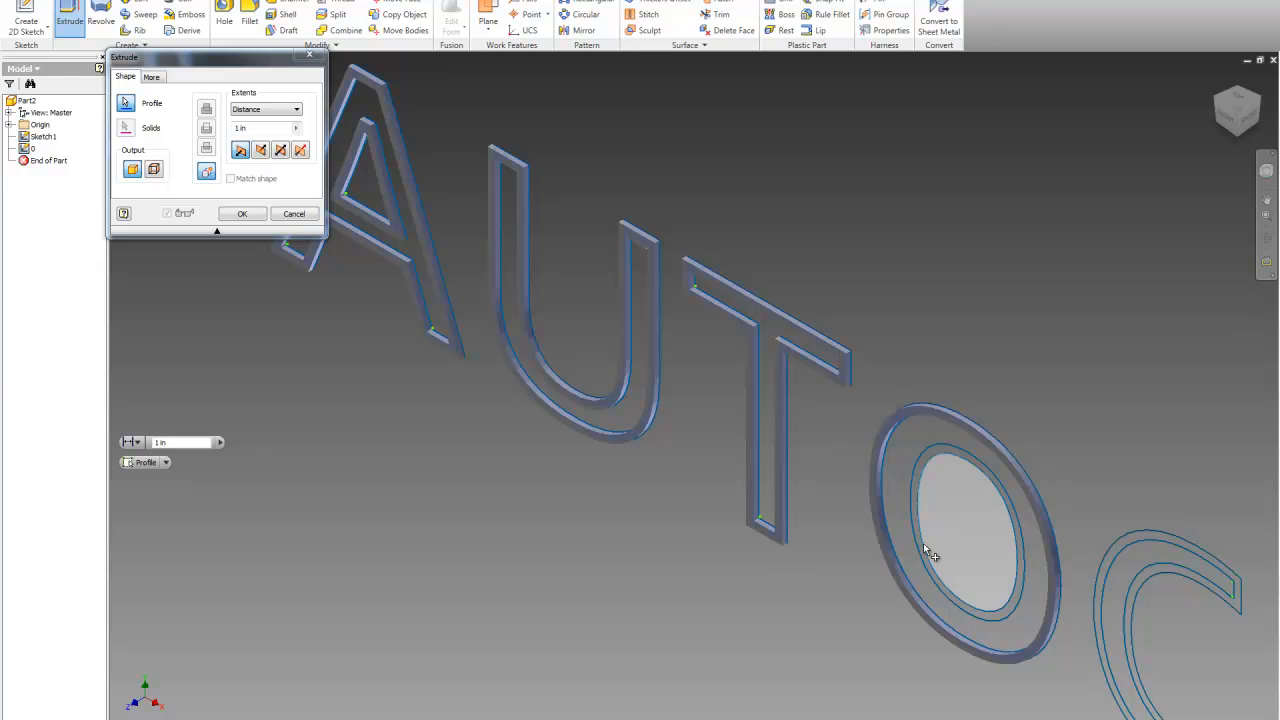
Add the outline bands of the C, the second A and the final D, including their counters, to the extrusion profiles.
{"action": "scroll", "coordinate": [680, 283], "scroll_direction": "down", "scroll_amount": 3}
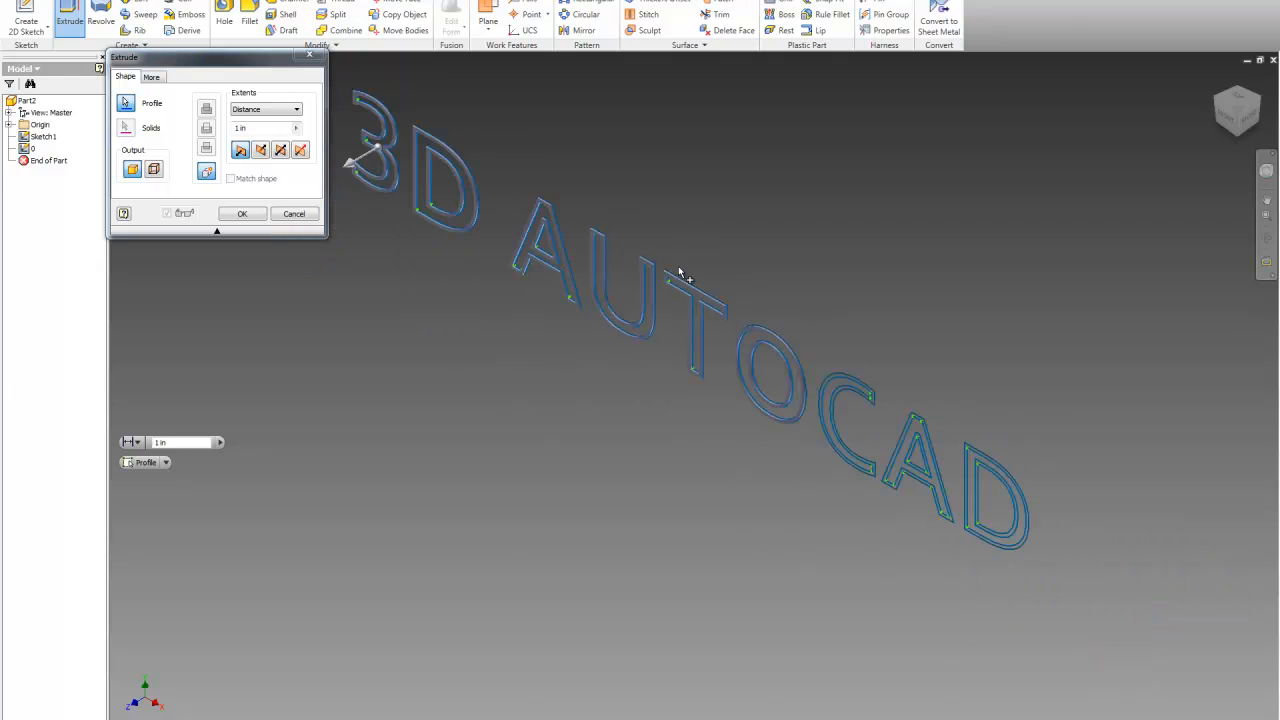
{"action": "scroll", "coordinate": [868, 520], "scroll_direction": "up", "scroll_amount": 5}
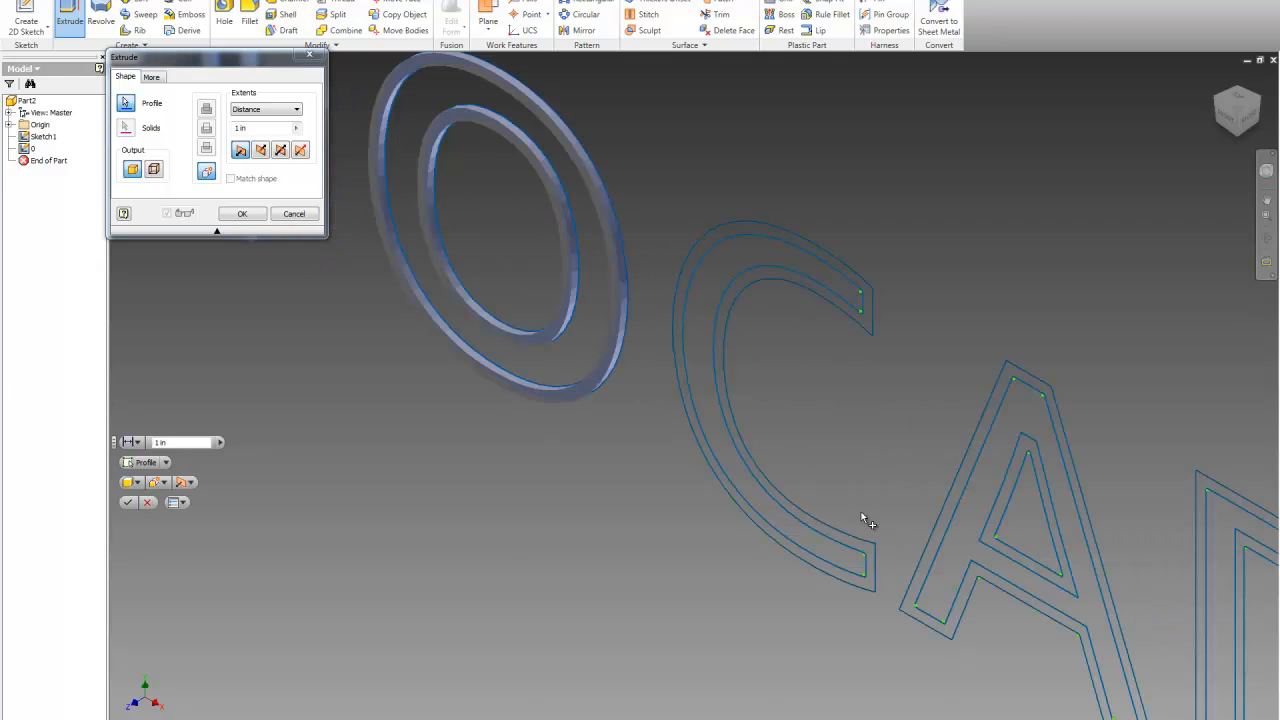
{"action": "left_click", "coordinate": [877, 589]}
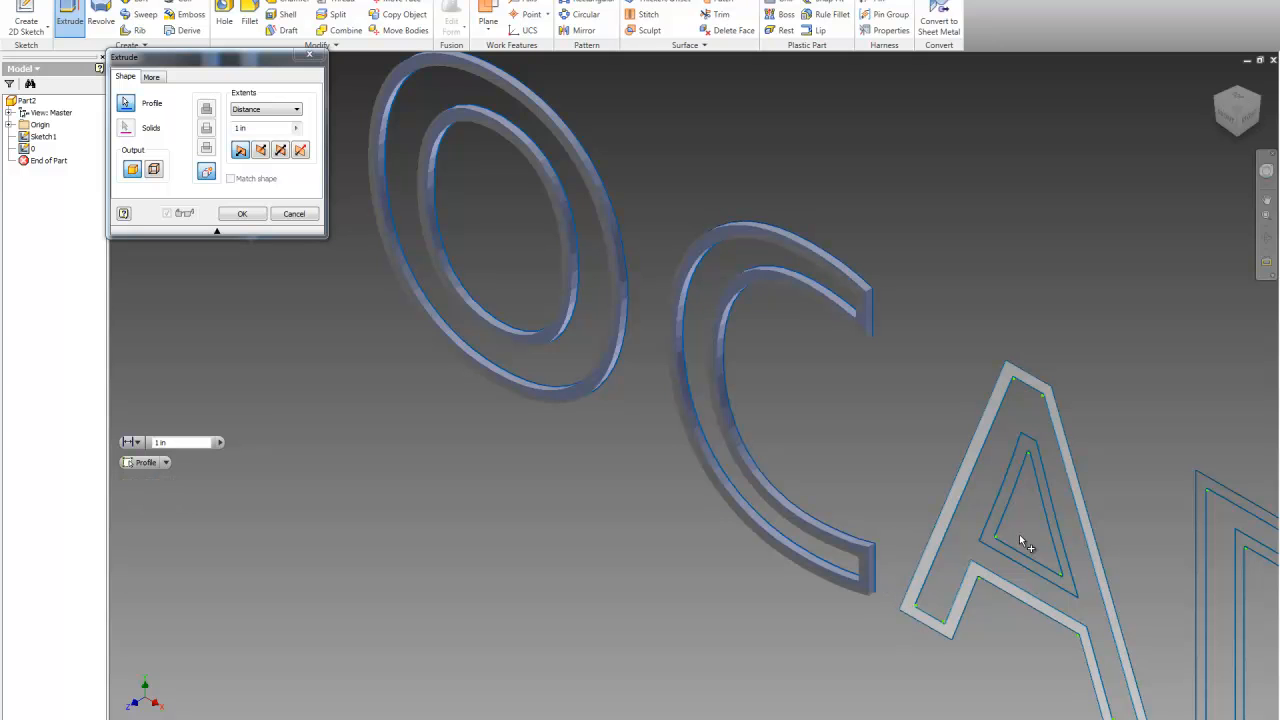
{"action": "left_click", "coordinate": [1005, 566]}
{"action": "scroll", "coordinate": [888, 377], "scroll_direction": "up", "scroll_amount": 5}
{"action": "scroll", "coordinate": [1014, 500], "scroll_direction": "down", "scroll_amount": 8}
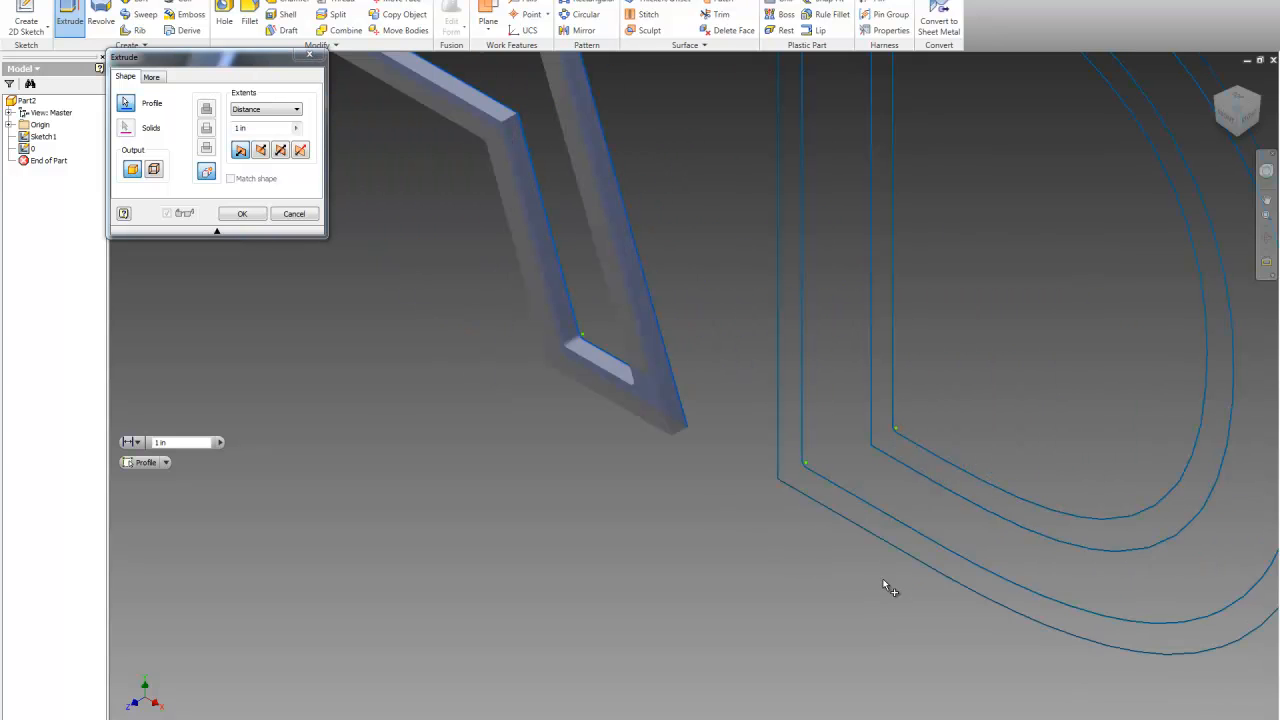
{"action": "left_click", "coordinate": [955, 486]}
{"action": "scroll", "coordinate": [880, 497], "scroll_direction": "up", "scroll_amount": 2}
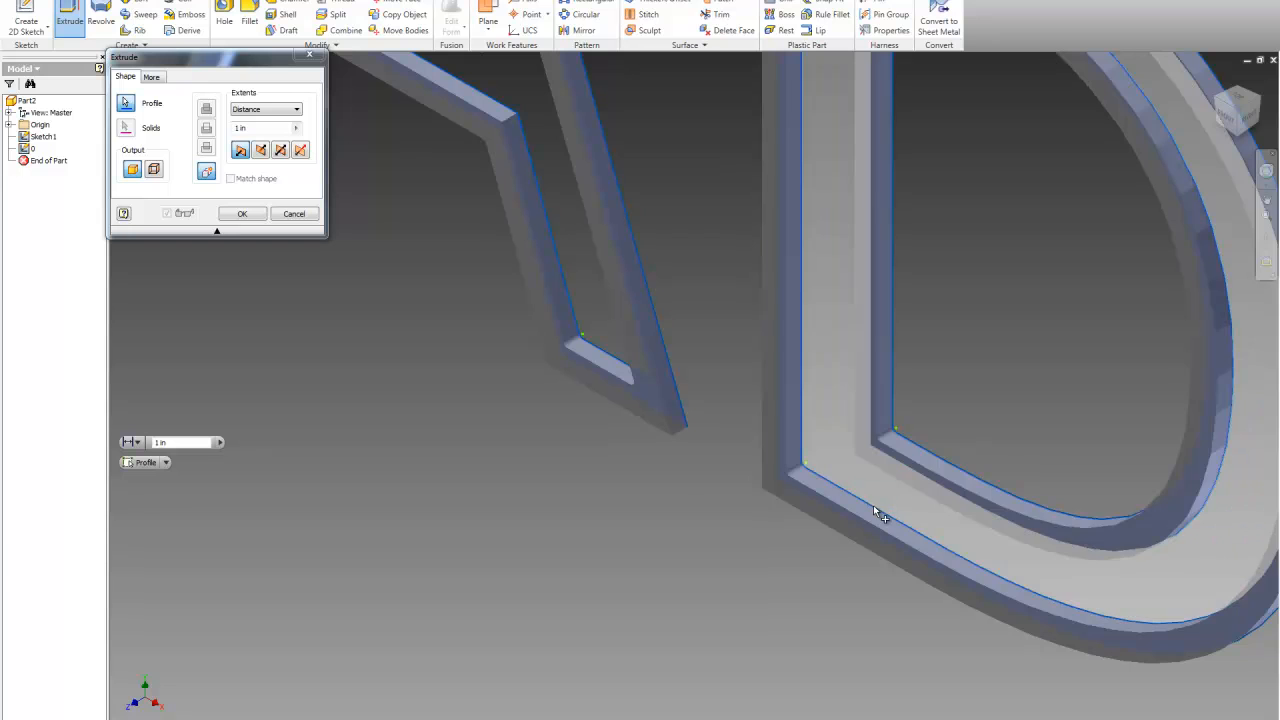
Set the extrusion distance to 2 in and create the solid letter outlines.
{"action": "scroll", "coordinate": [1000, 440], "scroll_direction": "up", "scroll_amount": 3}
{"action": "scroll", "coordinate": [931, 520], "scroll_direction": "up", "scroll_amount": 3}
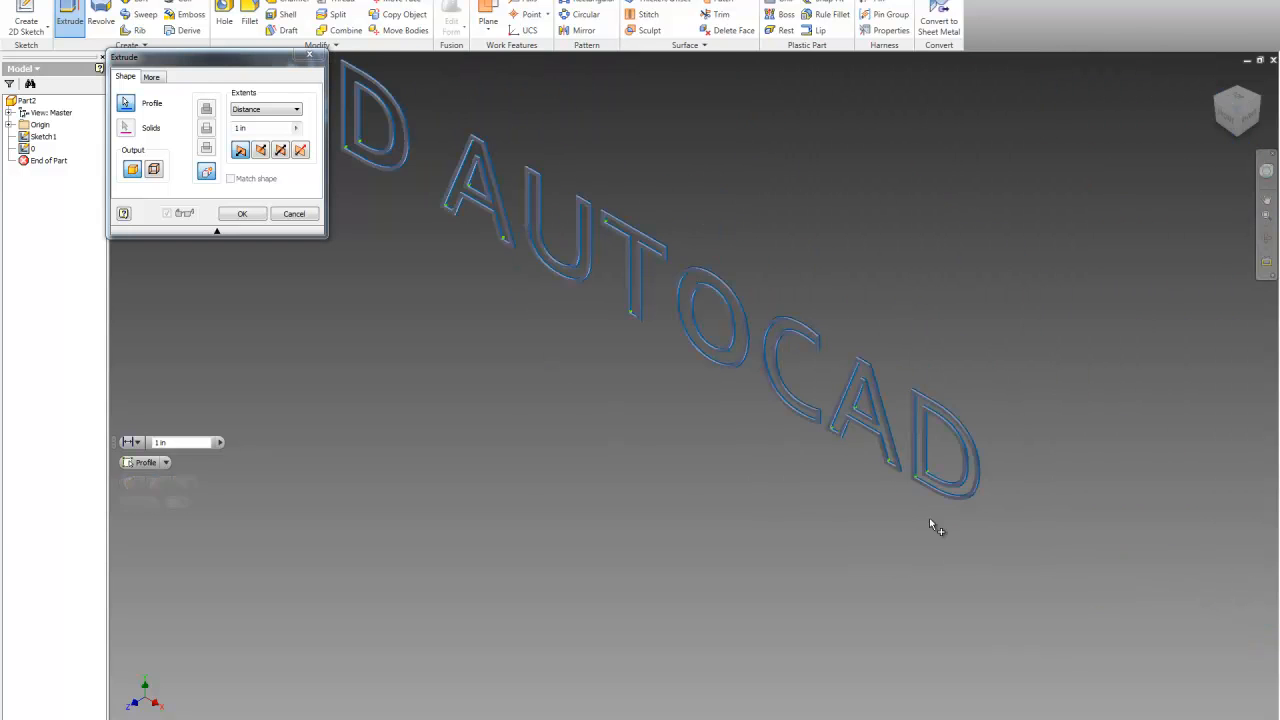
{"action": "scroll", "coordinate": [674, 306], "scroll_direction": "up", "scroll_amount": 2}
{"action": "scroll", "coordinate": [528, 152], "scroll_direction": "down", "scroll_amount": 2}
{"action": "scroll", "coordinate": [559, 175], "scroll_direction": "down", "scroll_amount": 2}
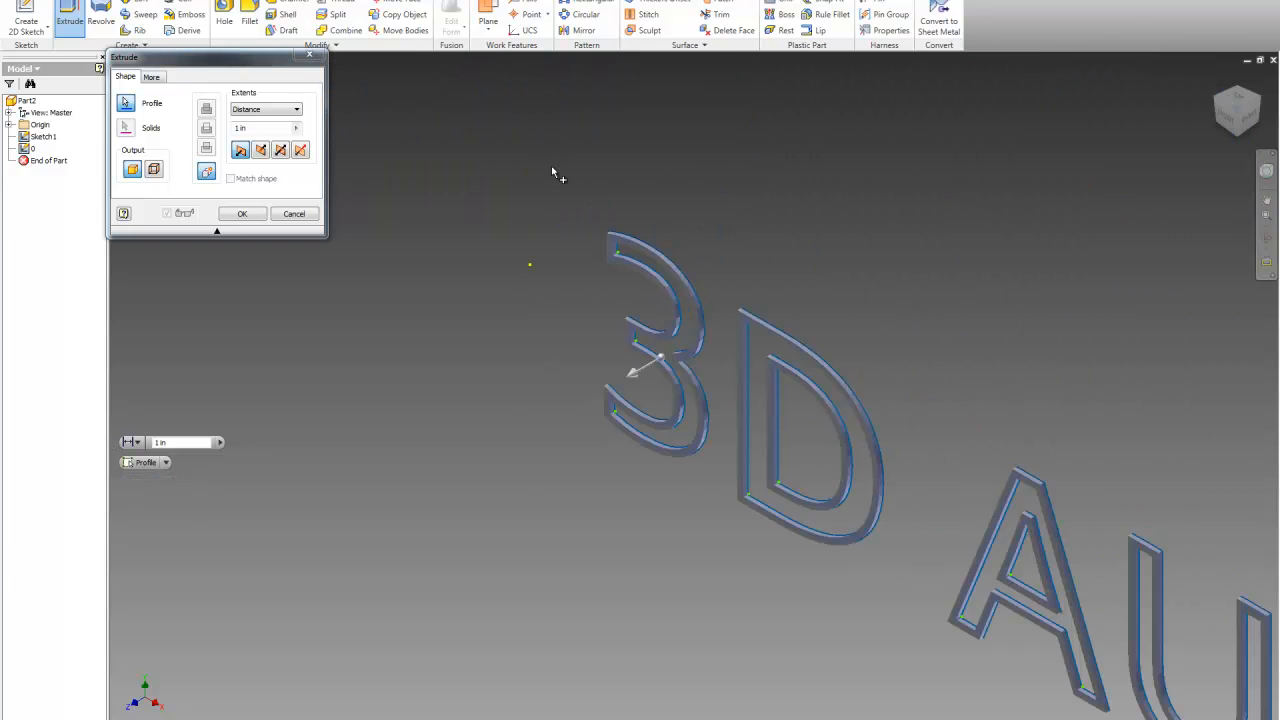
{"action": "left_click_drag", "start_coordinate": [256, 132], "coordinate": [229, 129]}
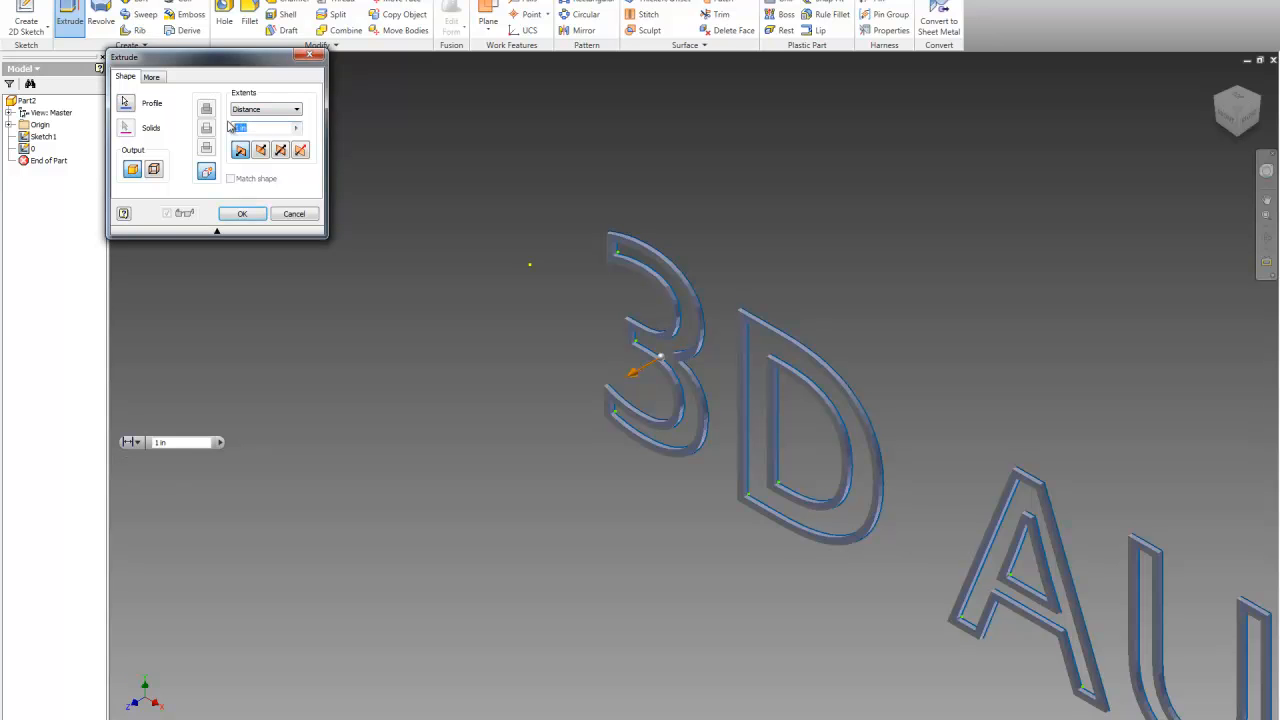
{"action": "type", "text": "2"}
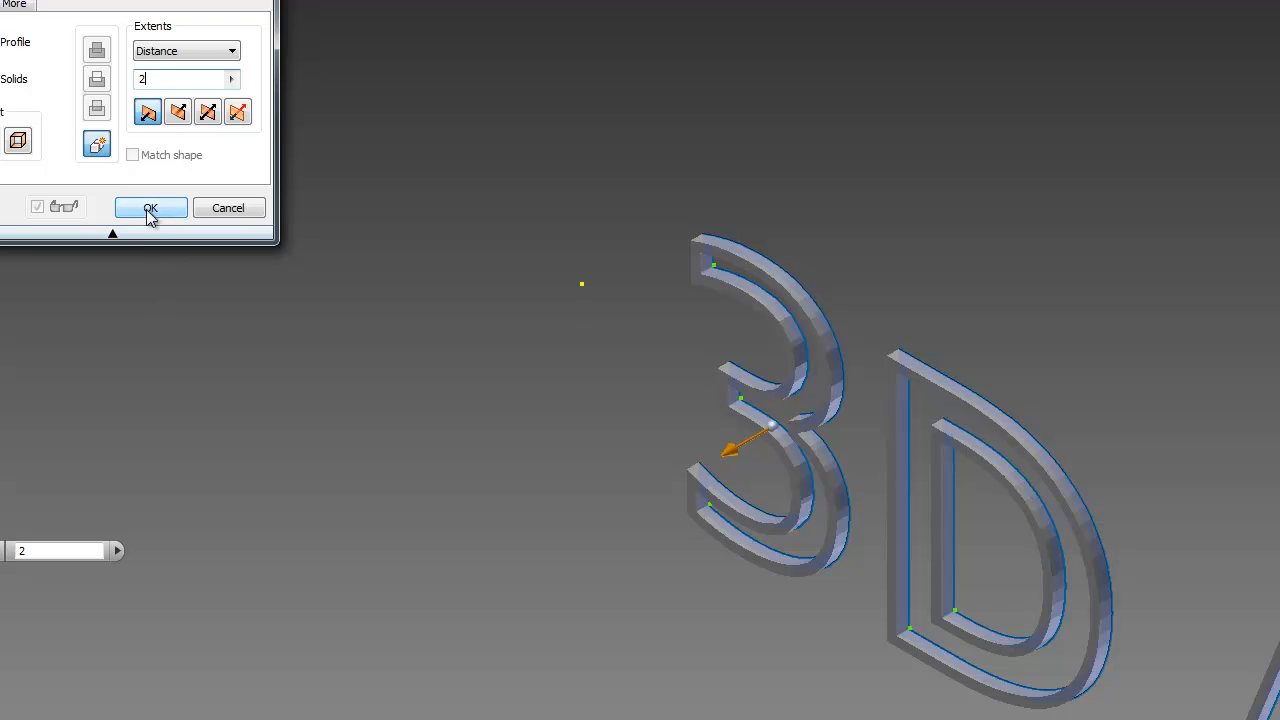
{"action": "key", "text": "Return"}
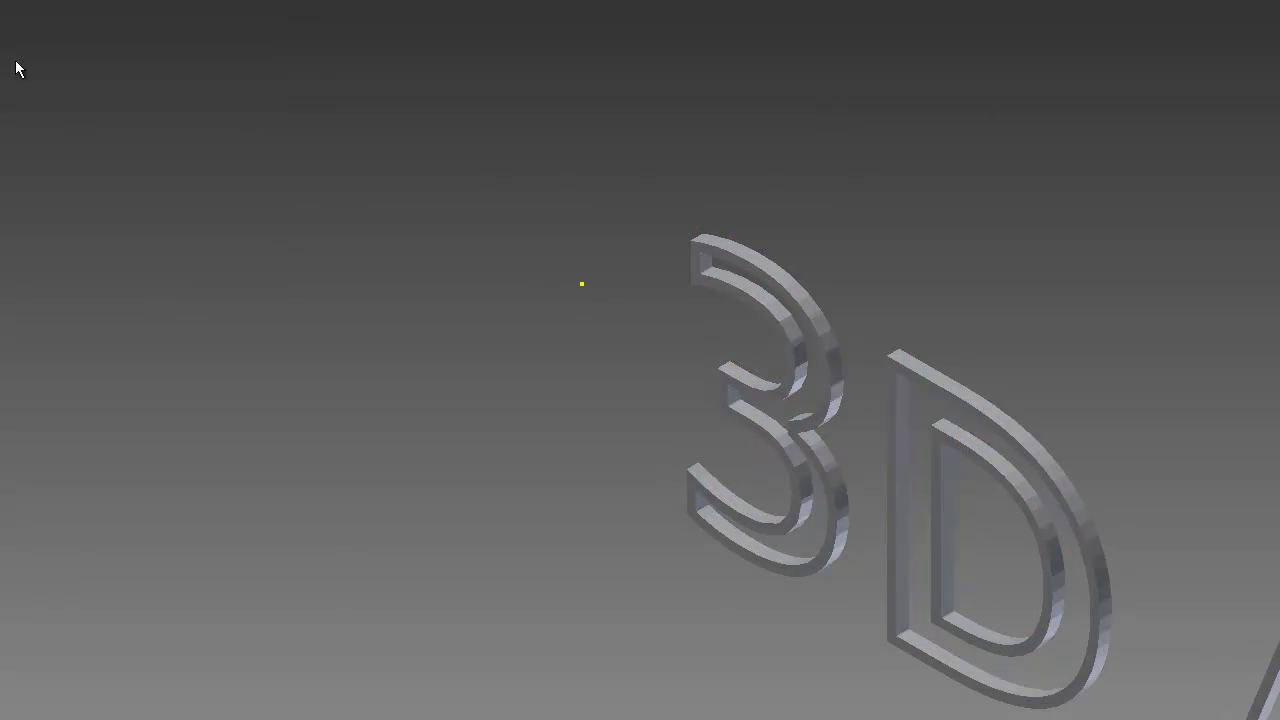
Start a new sketch on the front face of the 3's extruded outline.
{"action": "right_click", "coordinate": [99, 88]}
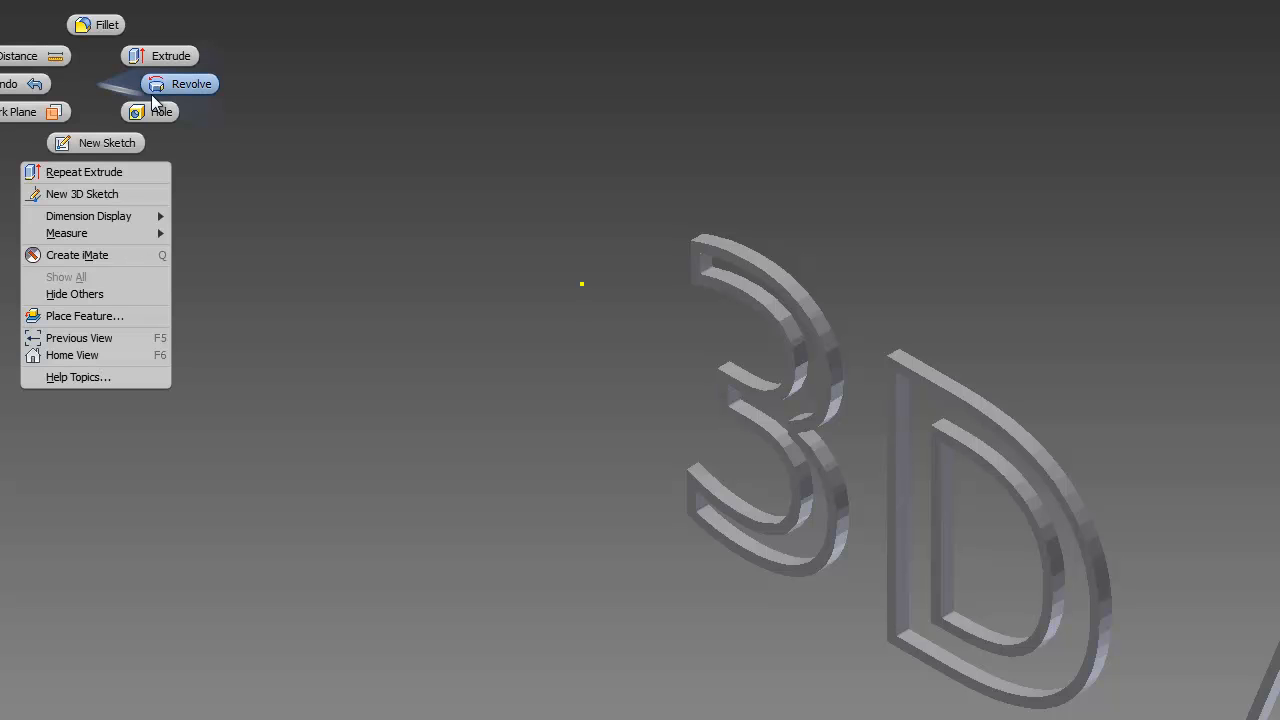
{"action": "left_click", "coordinate": [110, 140]}
{"action": "scroll", "coordinate": [849, 289], "scroll_direction": "up", "scroll_amount": 5}
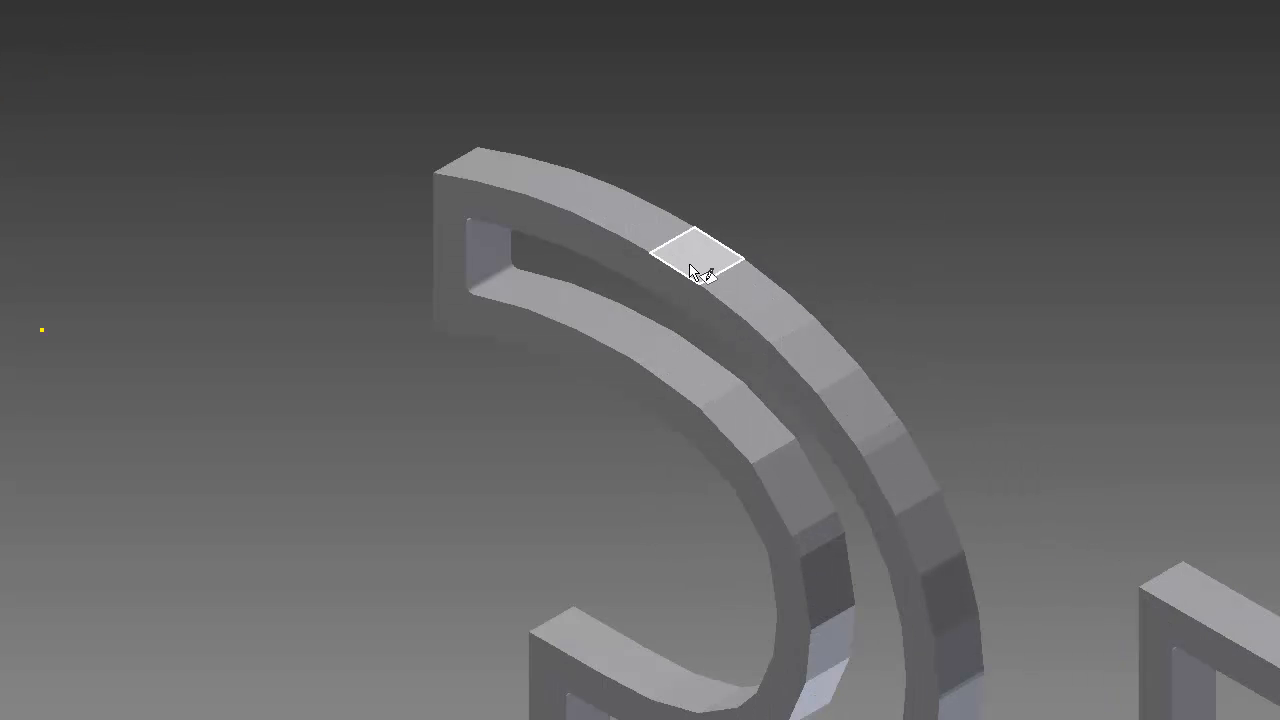
{"action": "left_click", "coordinate": [663, 277]}
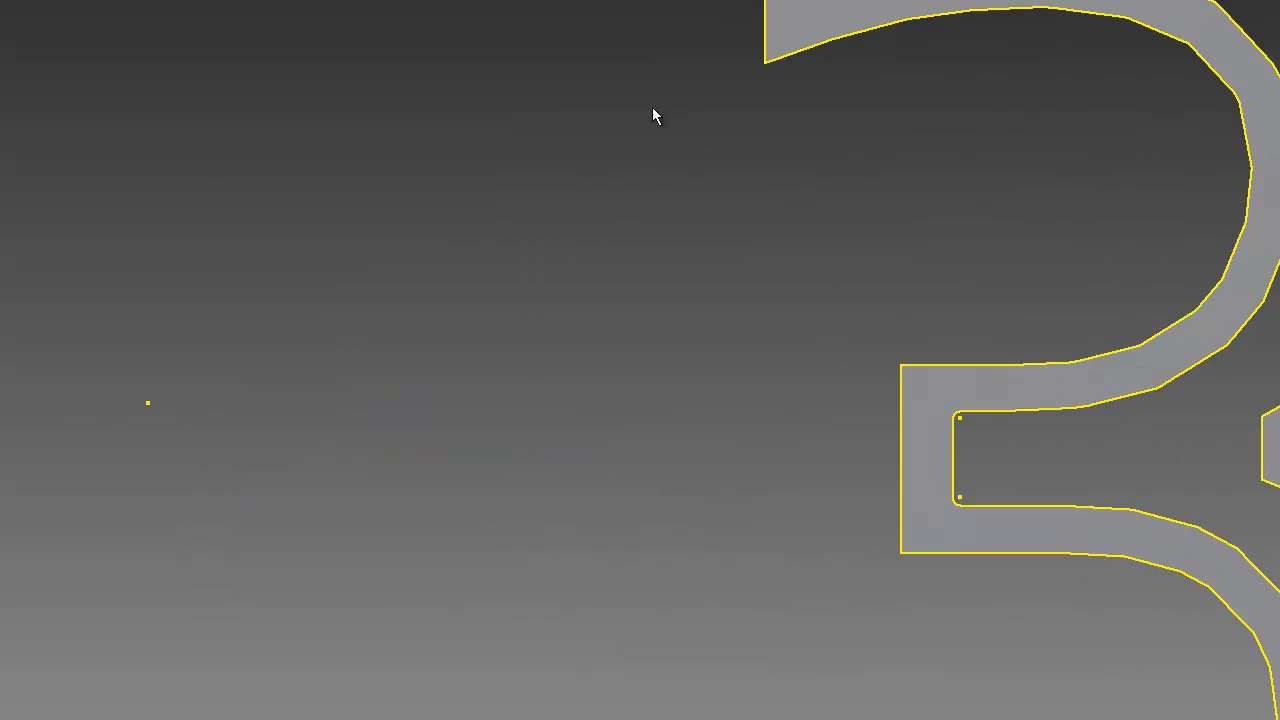
Project the extruded outline faces of the 3 and the first D, including the D's counter band, into the new sketch.
{"action": "scroll", "coordinate": [473, 335], "scroll_direction": "down", "scroll_amount": 5}
{"action": "scroll", "coordinate": [245, 112], "scroll_direction": "down", "scroll_amount": 3}
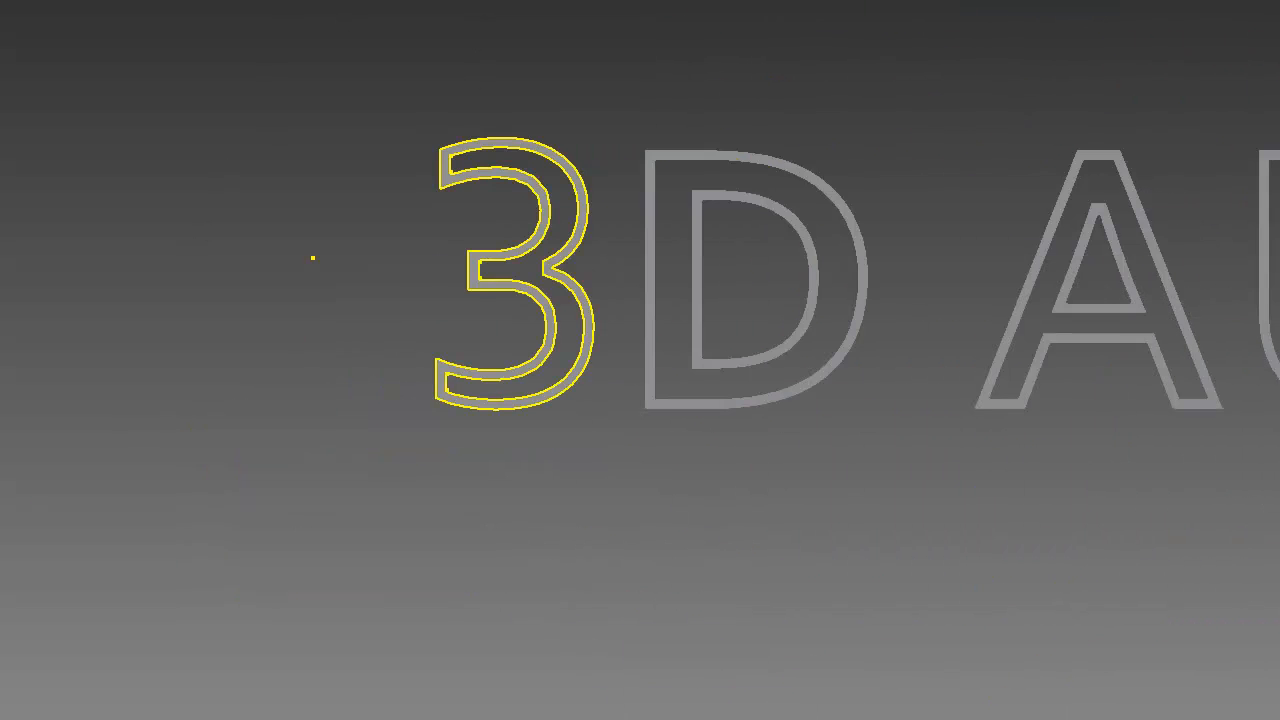
{"action": "scroll", "coordinate": [600, 190], "scroll_direction": "up", "scroll_amount": 3}
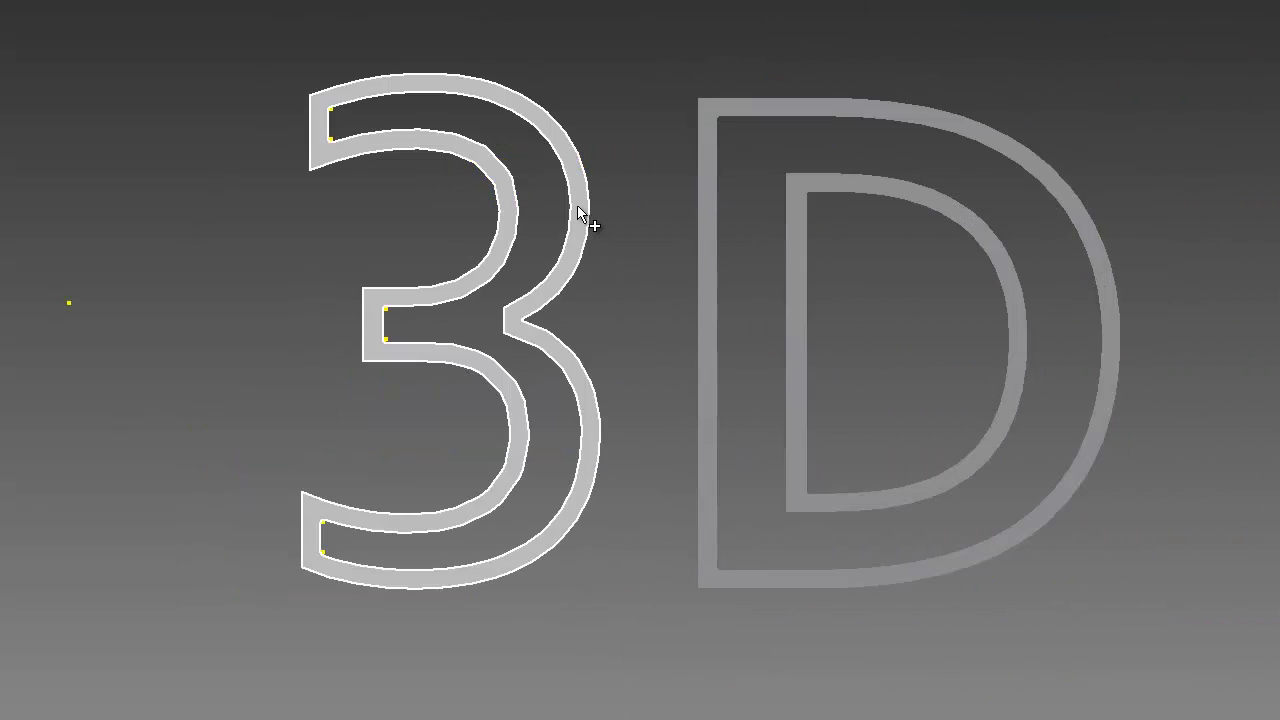
{"action": "left_click", "coordinate": [716, 238]}
{"action": "left_click", "coordinate": [797, 276]}
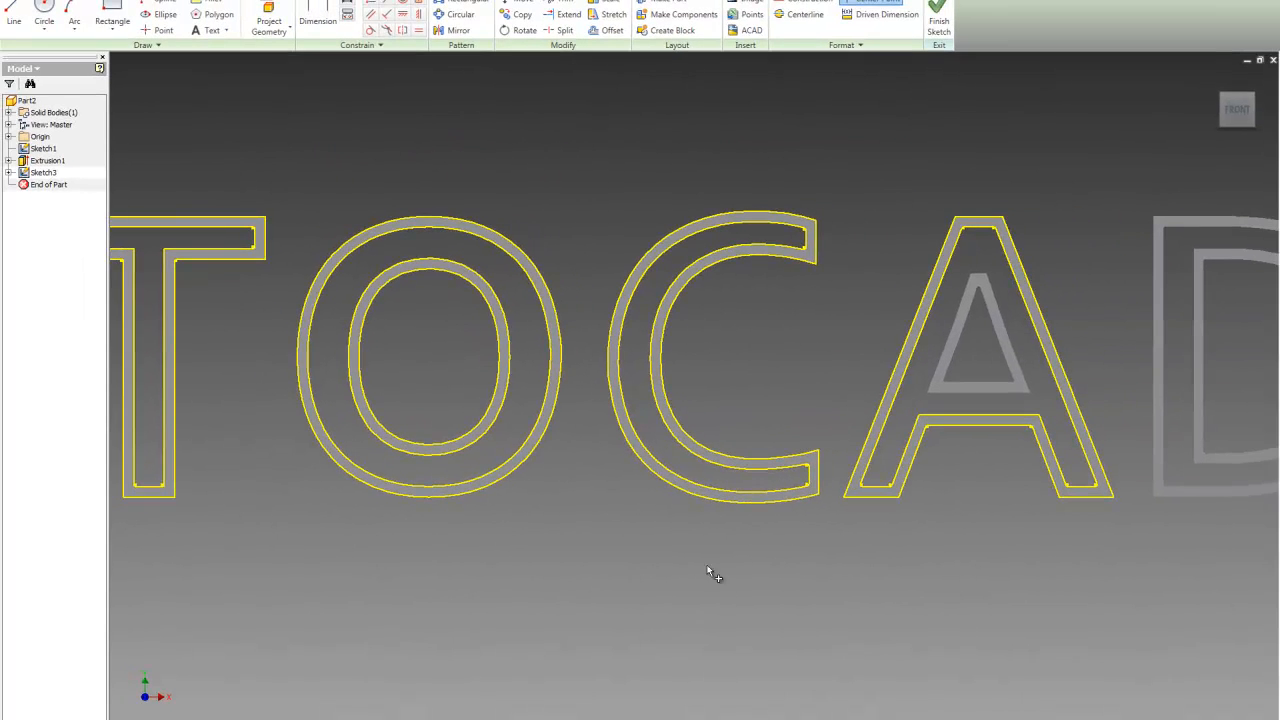
Project the second A's counter band and both bands of the final D into the sketch, and finish the sketch.
{"action": "left_click", "coordinate": [1008, 386]}
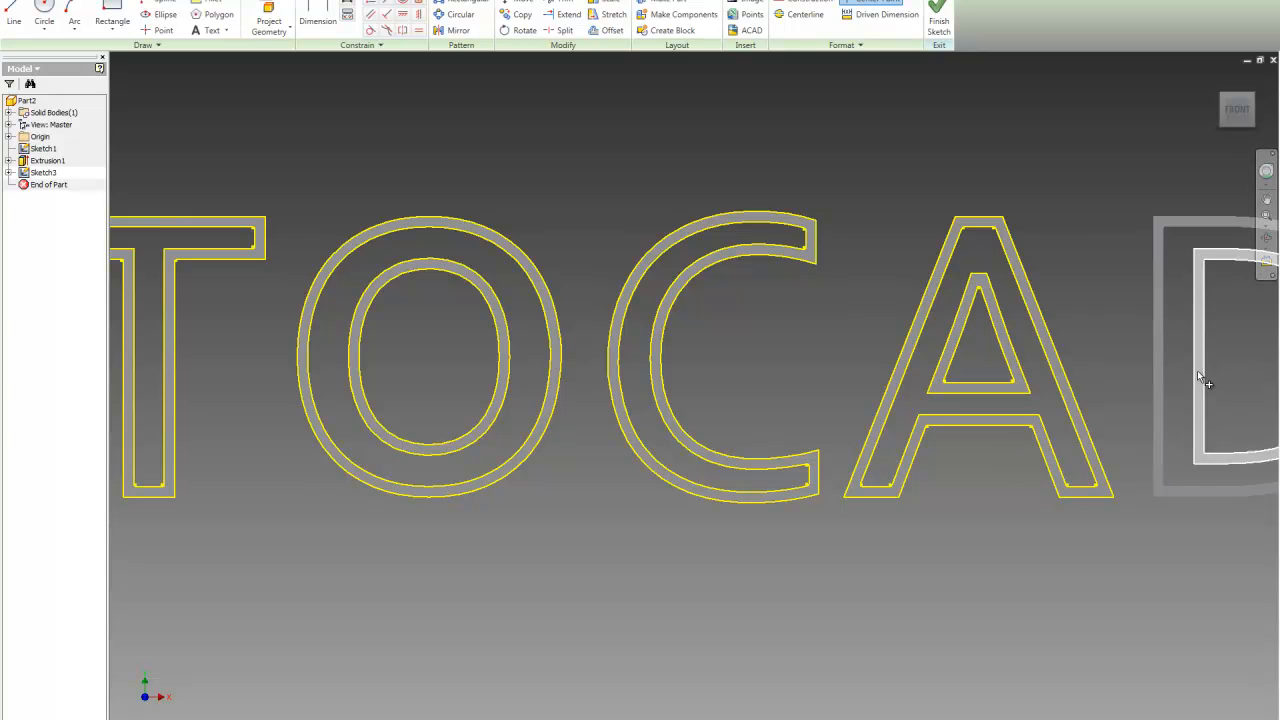
{"action": "left_click", "coordinate": [1197, 374]}
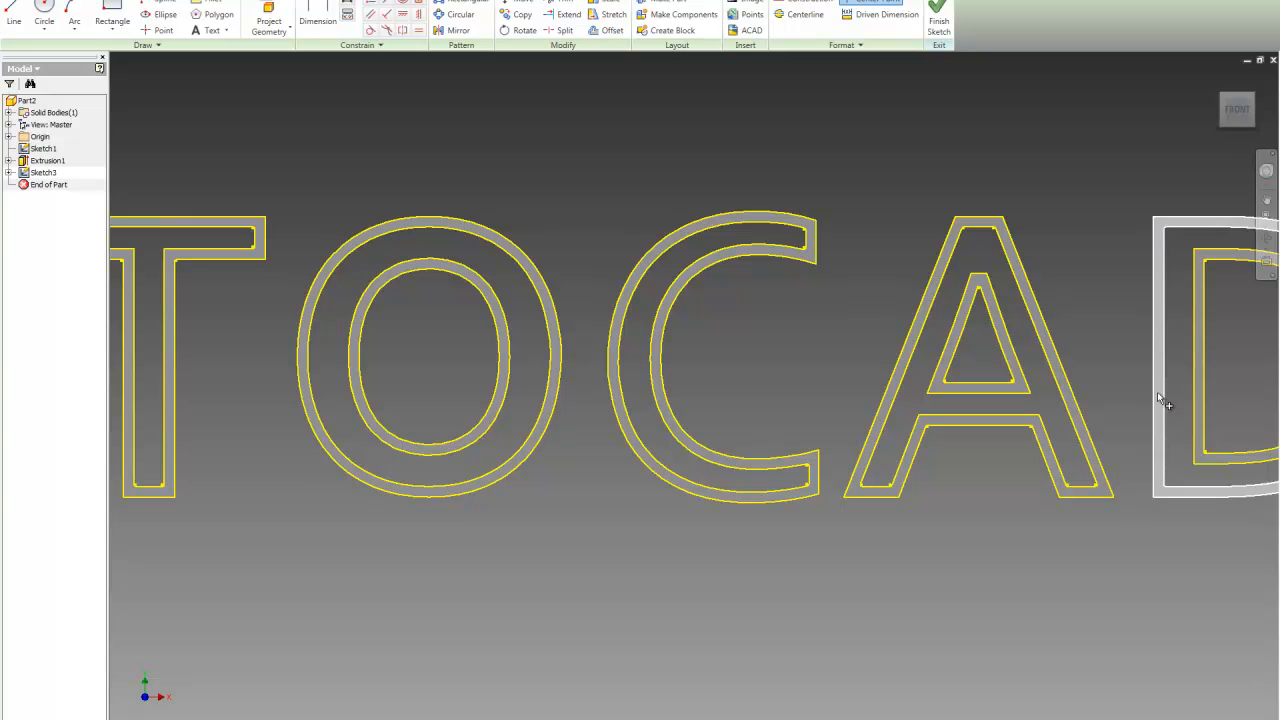
{"action": "left_click", "coordinate": [1163, 390]}
{"action": "left_click", "coordinate": [1214, 78]}
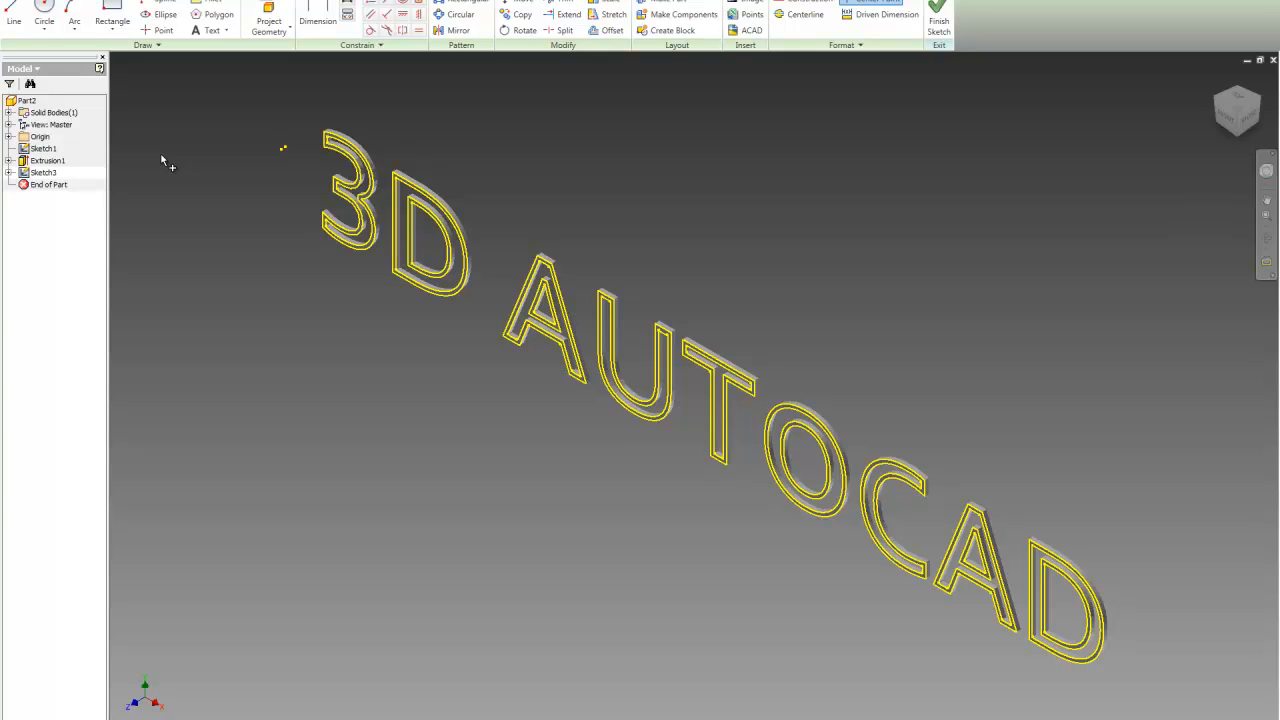
{"action": "right_click", "coordinate": [223, 187]}
{"action": "left_click", "coordinate": [231, 222]}
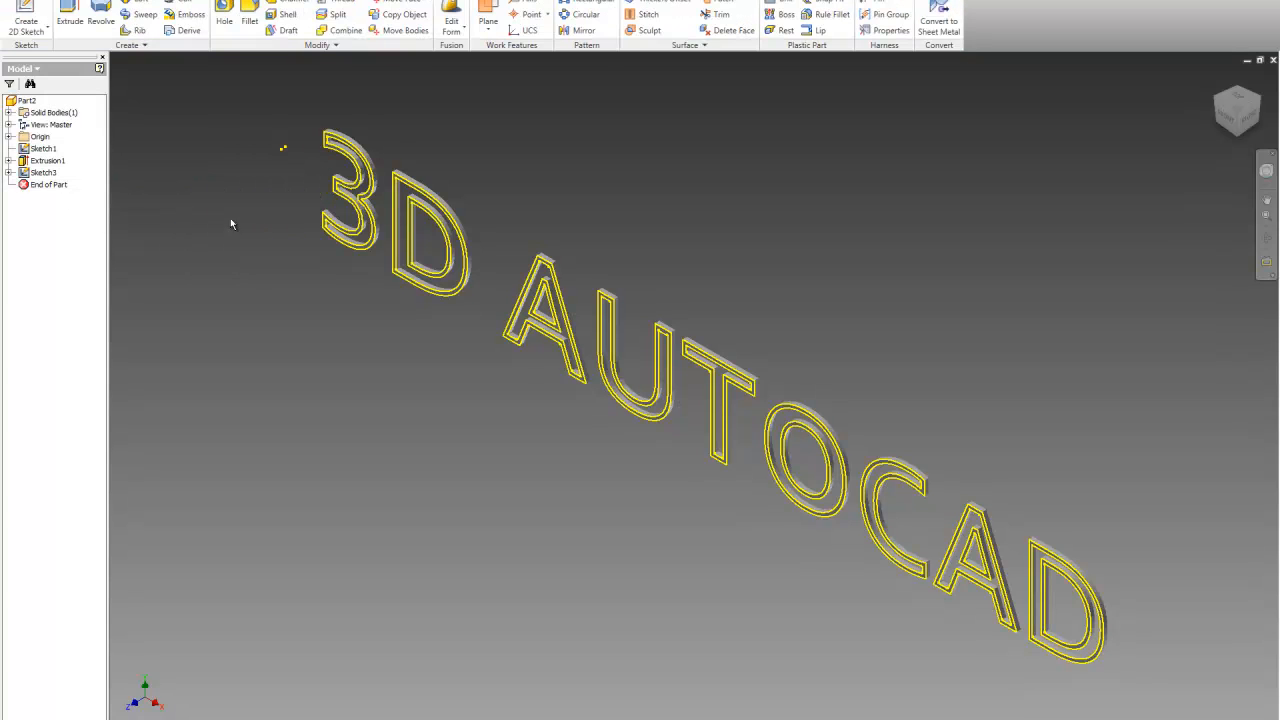
Start an extrusion and select the hollow interior regions of the 3, the first D, the first A and the U as profiles.
{"action": "left_click", "coordinate": [69, 18]}
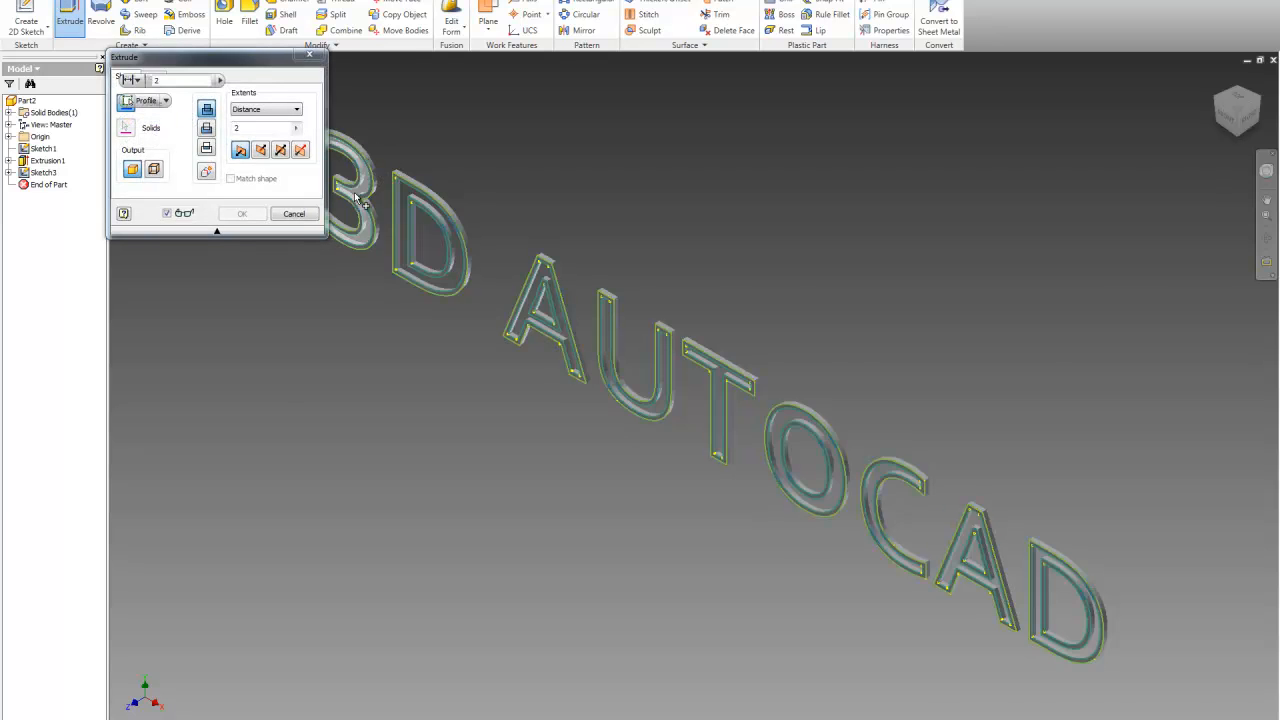
{"action": "scroll", "coordinate": [357, 197], "scroll_direction": "up", "scroll_amount": 5}
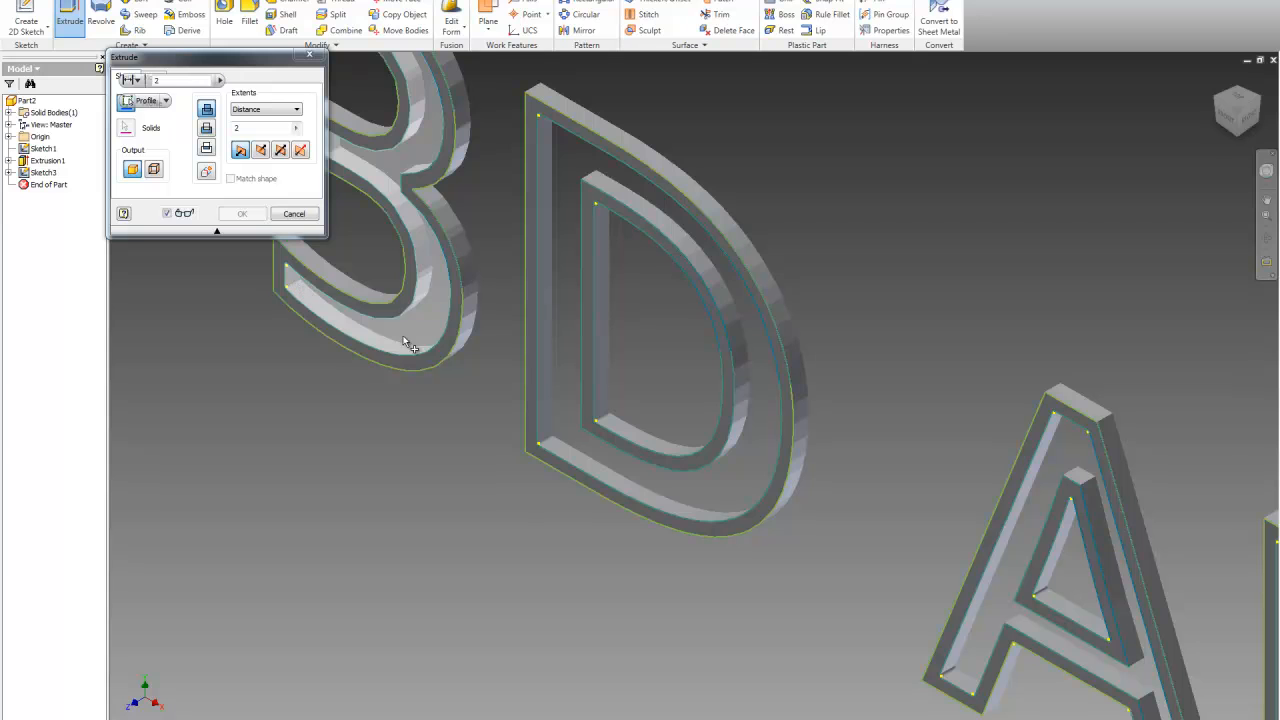
{"action": "left_click", "coordinate": [405, 343]}
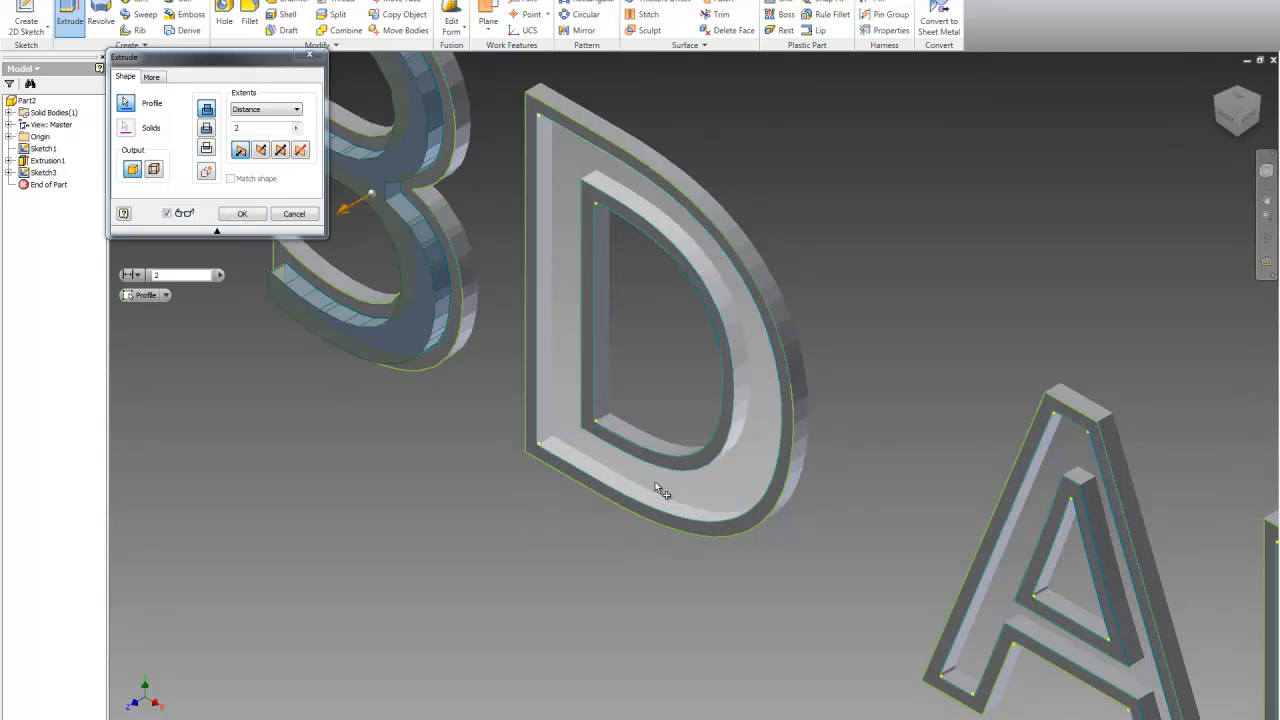
{"action": "scroll", "coordinate": [660, 490], "scroll_direction": "down", "scroll_amount": 6}
{"action": "scroll", "coordinate": [731, 391], "scroll_direction": "up", "scroll_amount": 10}
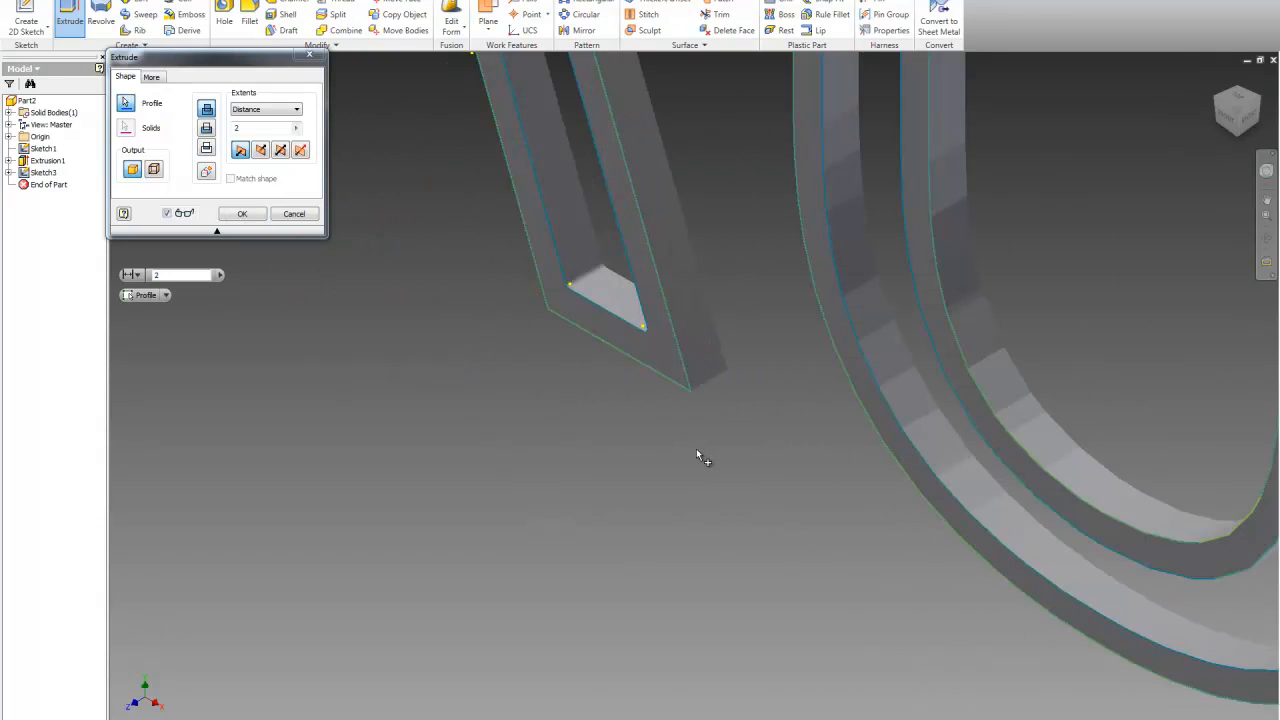
{"action": "left_click", "coordinate": [601, 262]}
{"action": "left_click", "coordinate": [925, 387]}
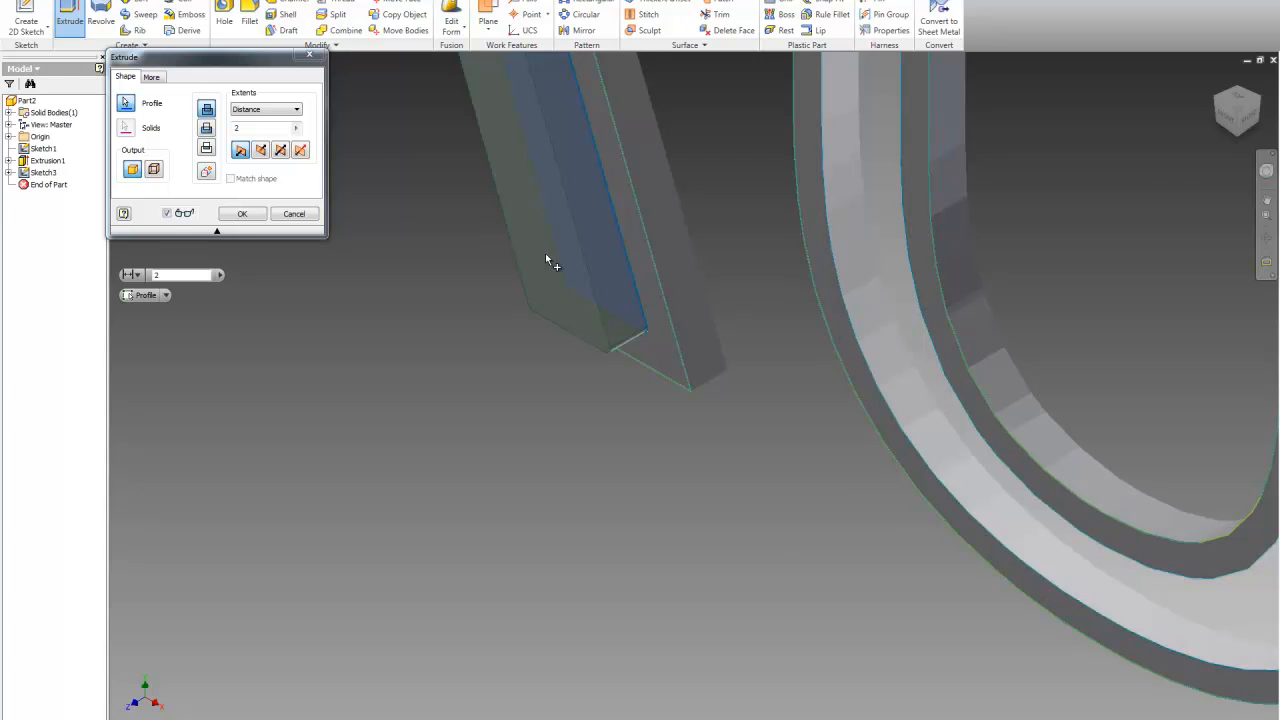
Add the hollow interior regions of the T, O, C, second A and final D to the extrusion profiles.
{"action": "scroll", "coordinate": [614, 229], "scroll_direction": "down", "scroll_amount": 5}
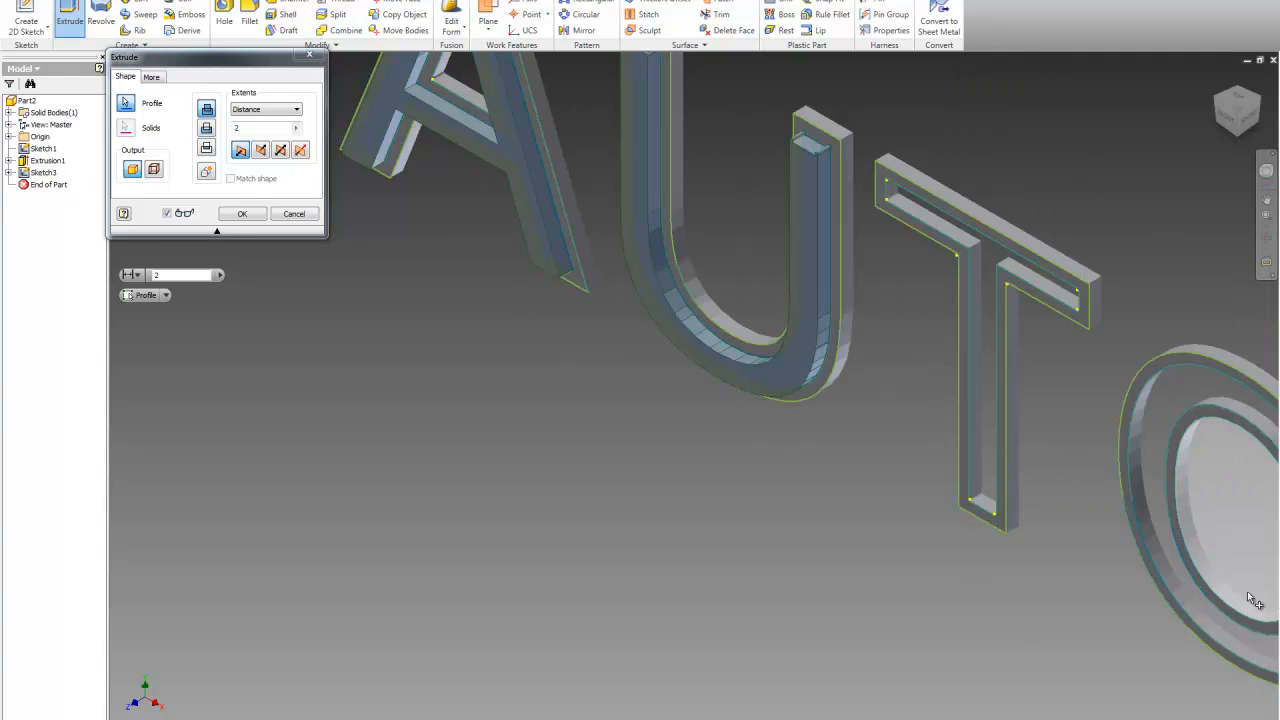
{"action": "scroll", "coordinate": [1000, 511], "scroll_direction": "up", "scroll_amount": 5}
{"action": "left_click", "coordinate": [518, 277]}
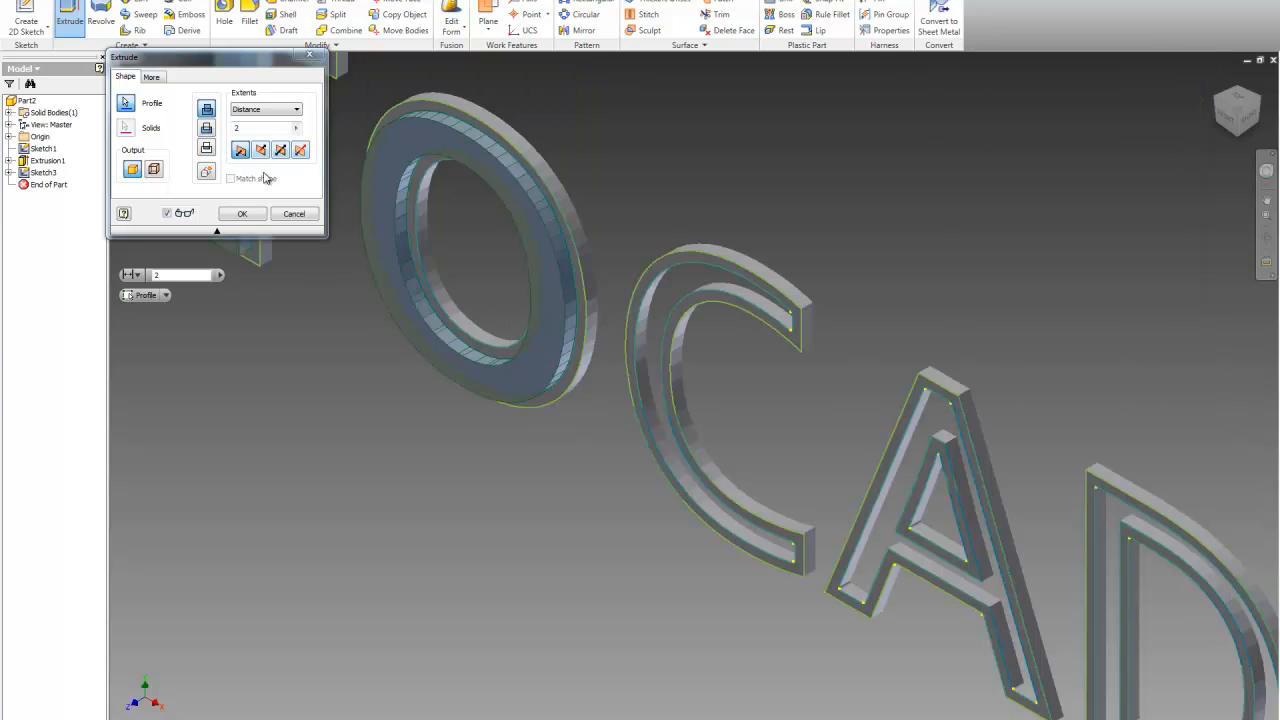
{"action": "left_click", "coordinate": [776, 556]}
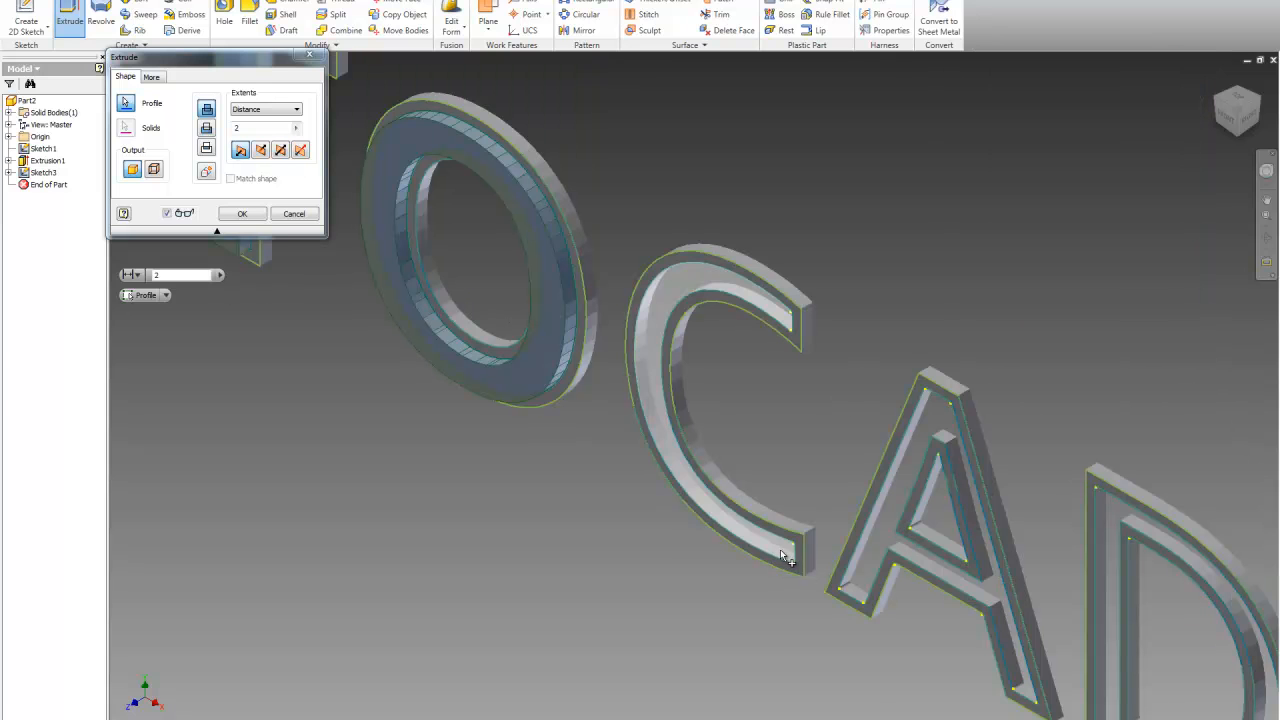
{"action": "left_click", "coordinate": [866, 577]}
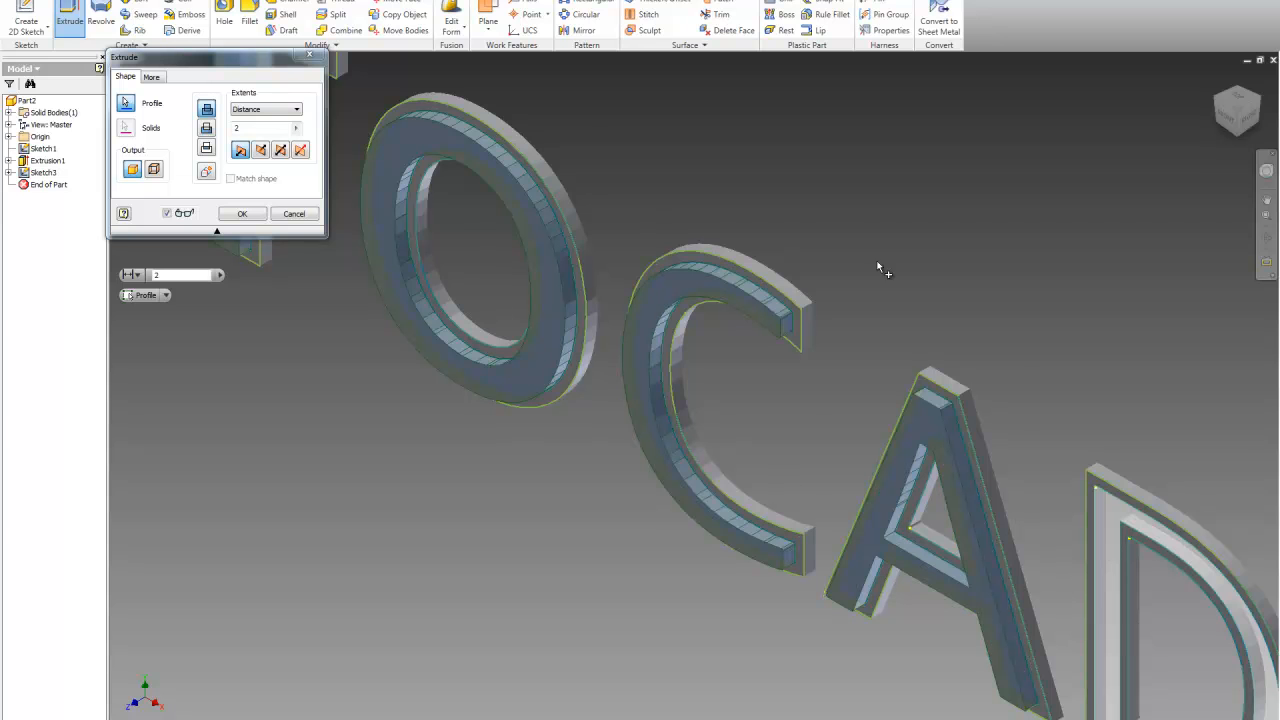
{"action": "scroll", "coordinate": [548, 315], "scroll_direction": "down", "scroll_amount": 10}
{"action": "scroll", "coordinate": [545, 309], "scroll_direction": "up", "scroll_amount": 8}
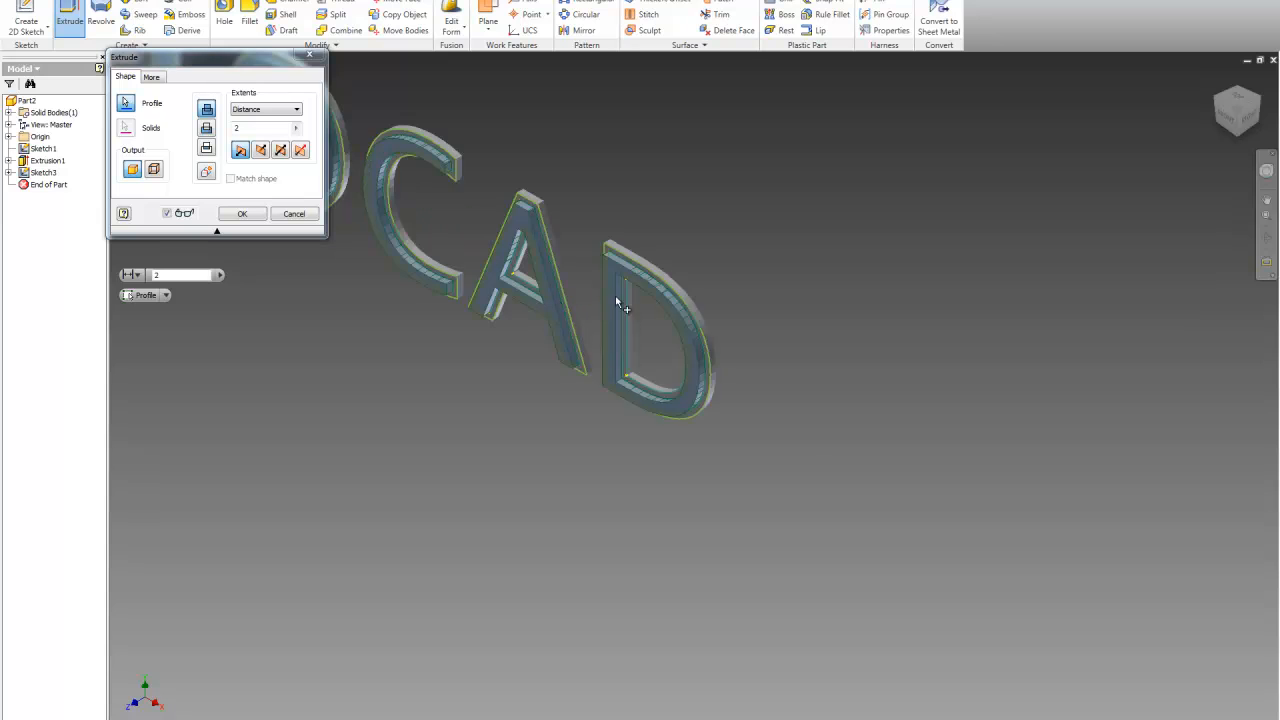
Reverse the extrusion direction into the letters, set the distance to 1 in, and create the fill.
{"action": "scroll", "coordinate": [1106, 418], "scroll_direction": "down", "scroll_amount": 4}
{"action": "scroll", "coordinate": [794, 200], "scroll_direction": "up", "scroll_amount": 3}
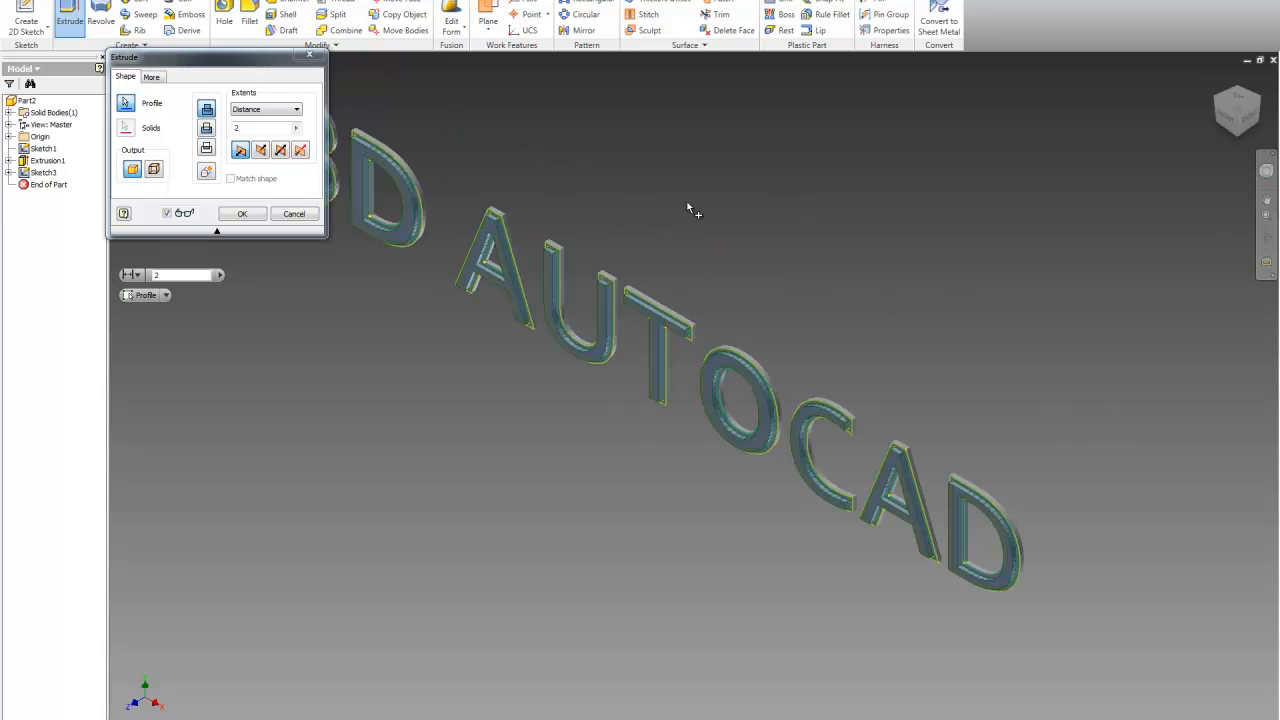
{"action": "left_click", "coordinate": [262, 150]}
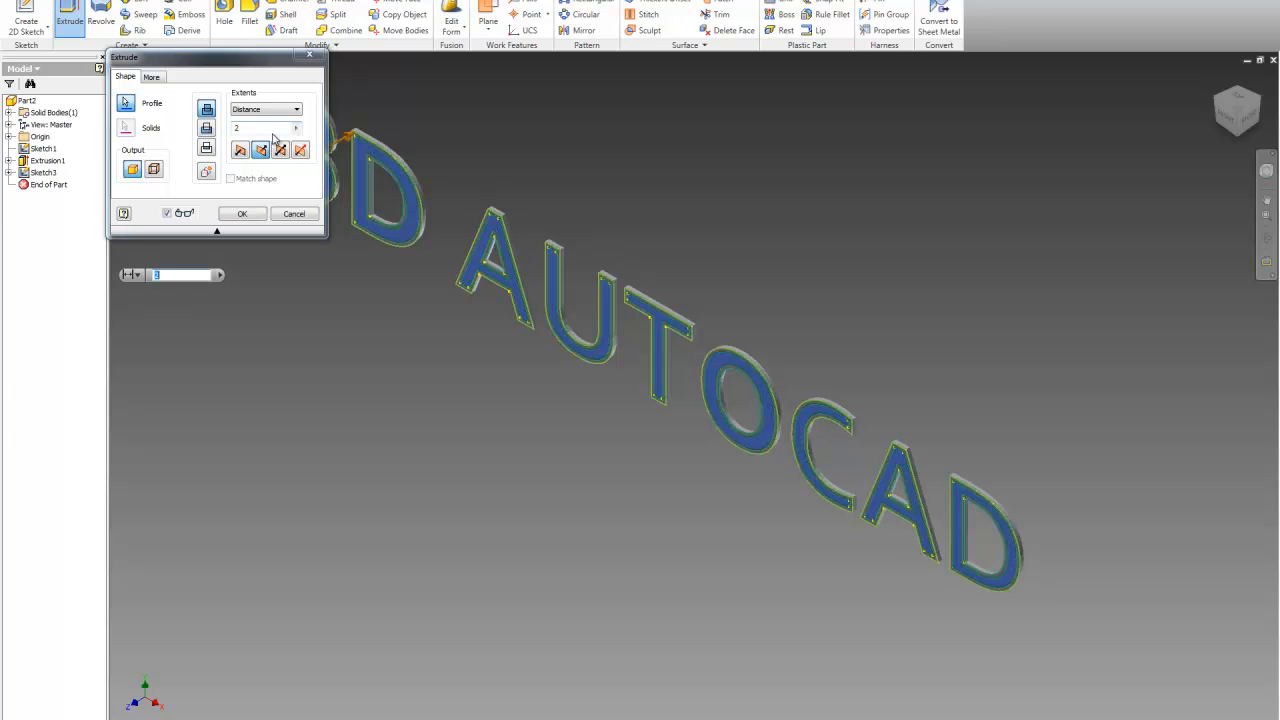
{"action": "left_click_drag", "start_coordinate": [271, 130], "coordinate": [229, 129]}
{"action": "type", "text": "1"}
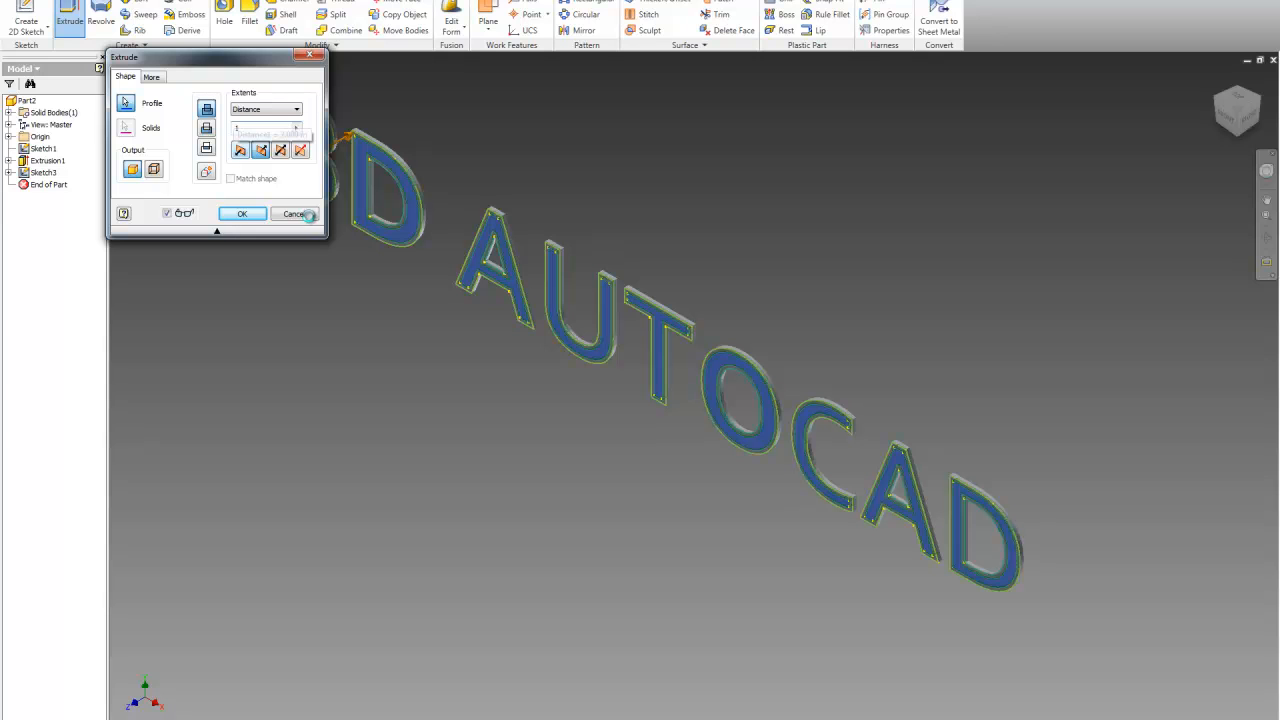
{"action": "left_click", "coordinate": [240, 214]}
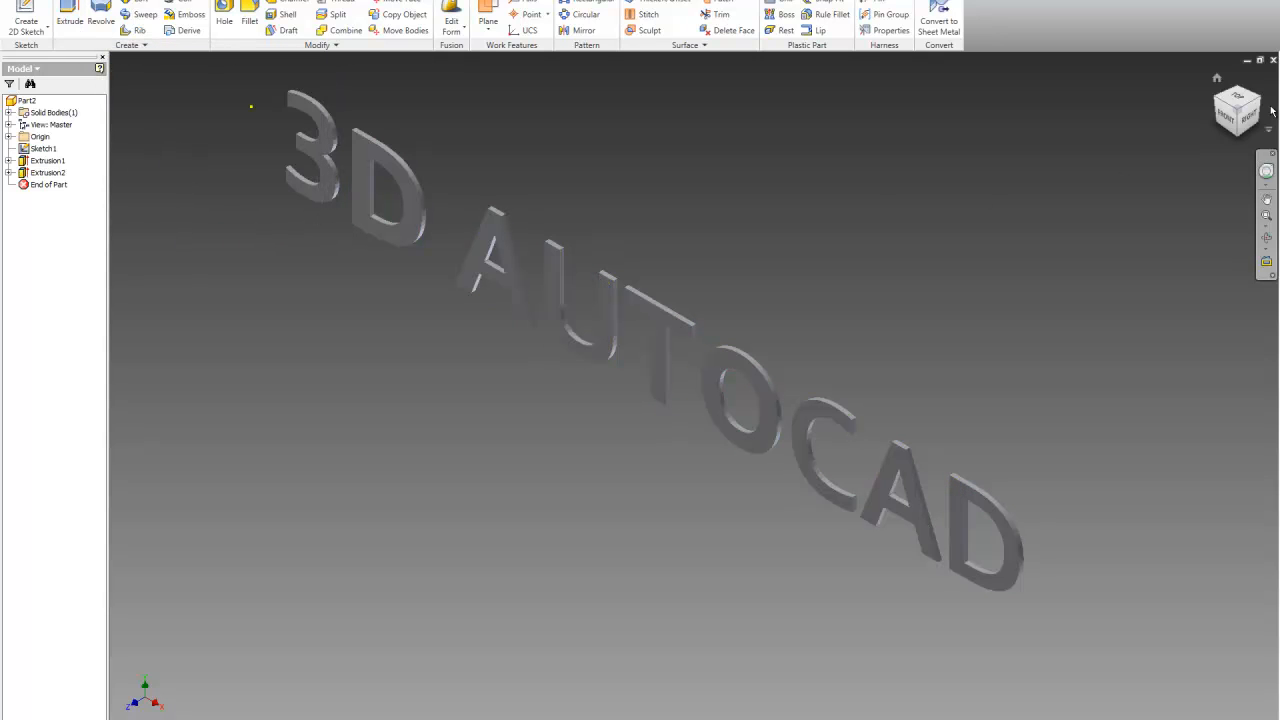
Examine the filled letters from the front and the back, including the recess behind the D, and return to the home view.
{"action": "scroll", "coordinate": [966, 537], "scroll_direction": "up", "scroll_amount": 5}
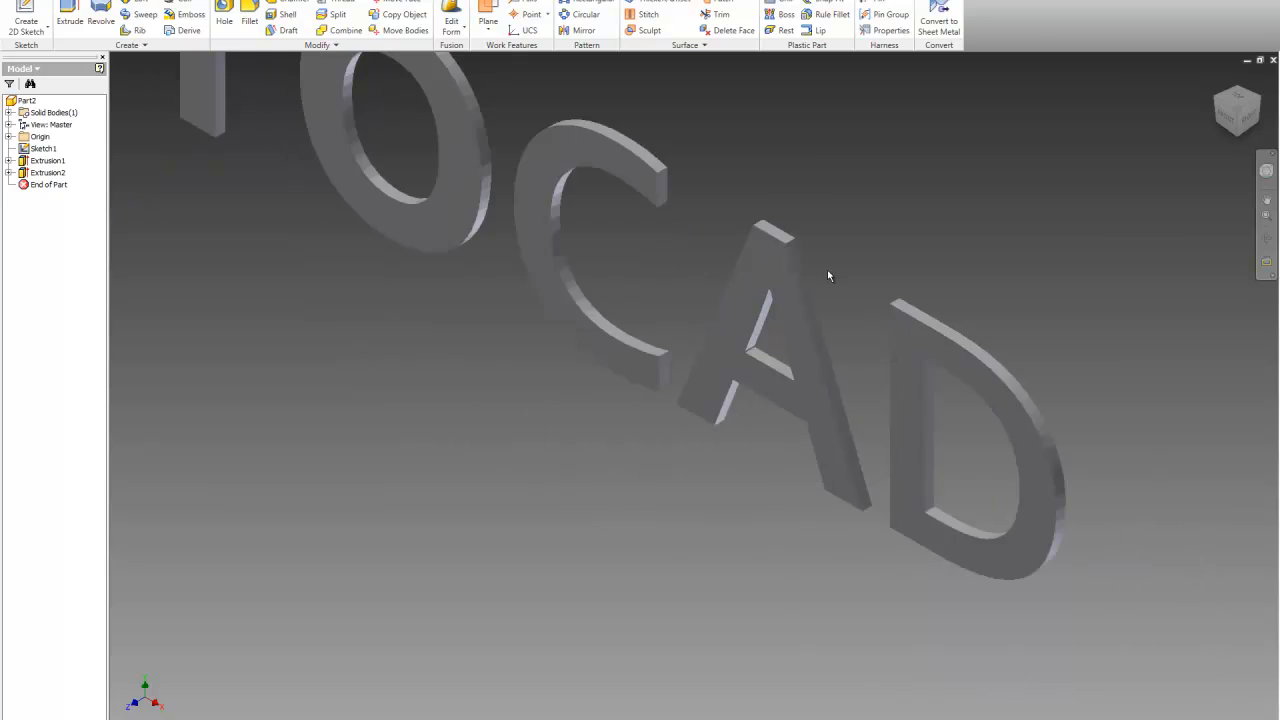
{"action": "scroll", "coordinate": [827, 276], "scroll_direction": "down", "scroll_amount": 5}
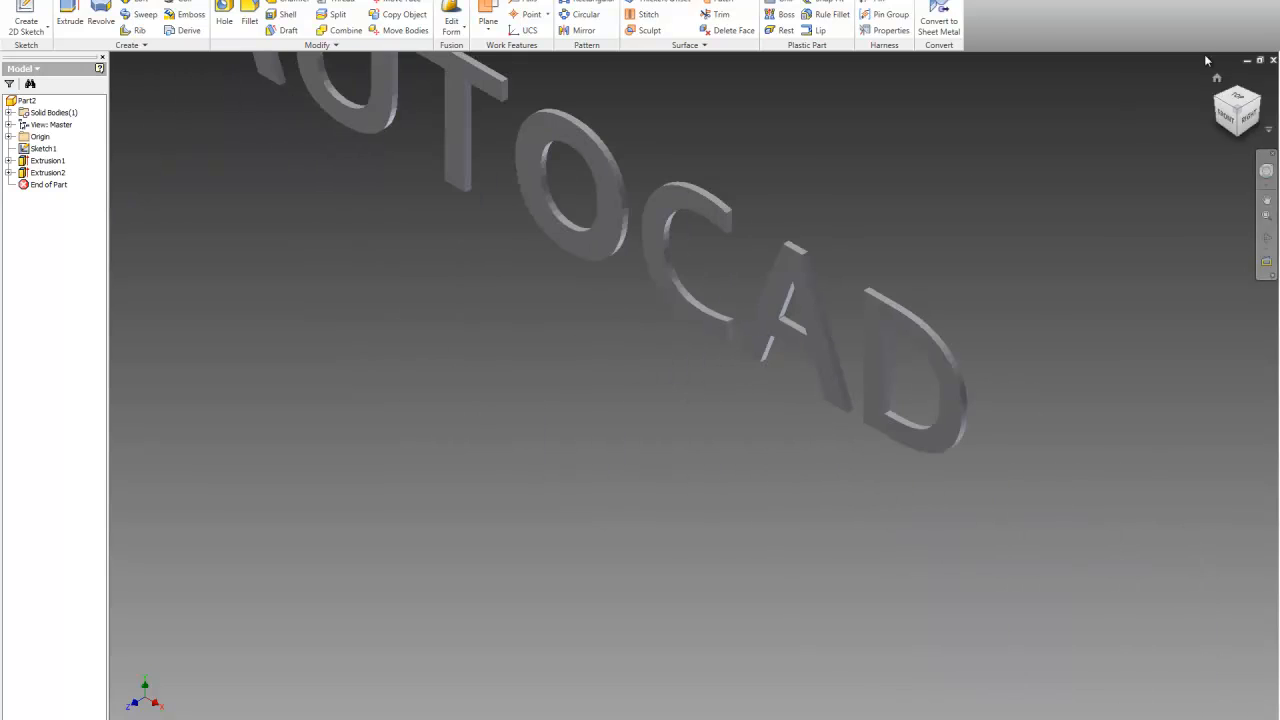
{"action": "left_click", "coordinate": [1262, 104]}
{"action": "scroll", "coordinate": [606, 507], "scroll_direction": "up", "scroll_amount": 4}
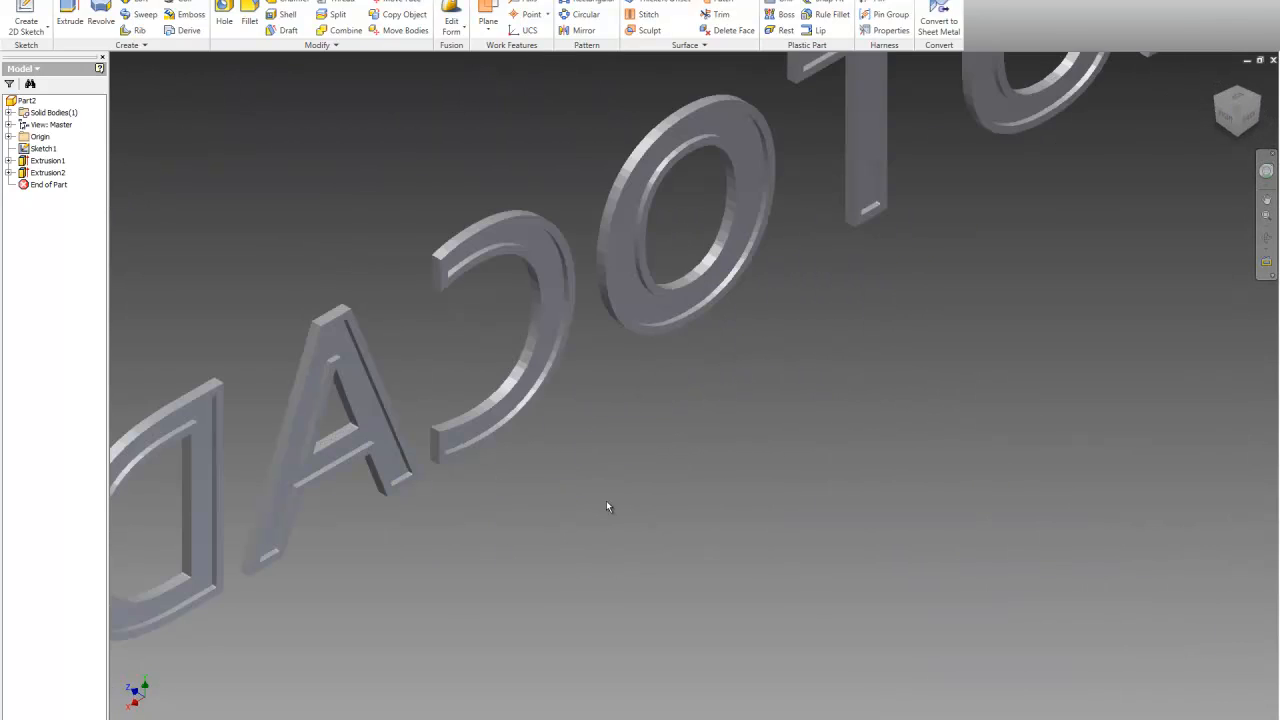
{"action": "scroll", "coordinate": [572, 465], "scroll_direction": "down", "scroll_amount": 3}
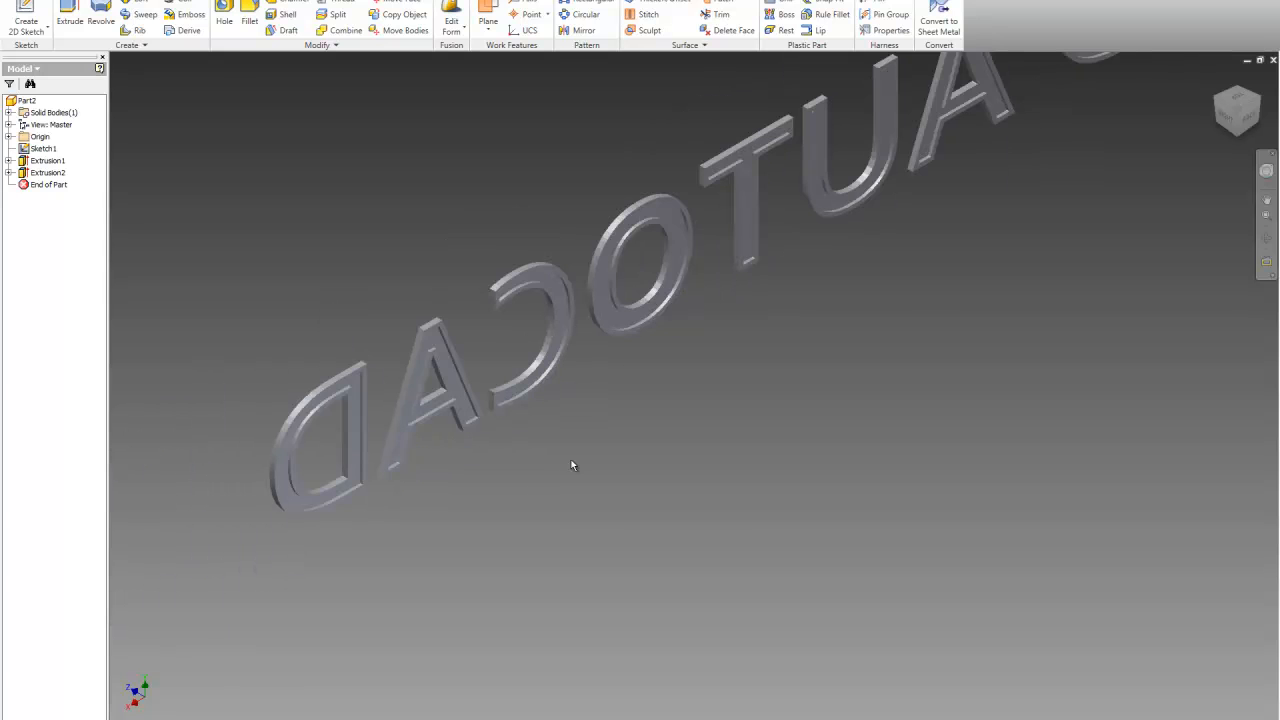
{"action": "scroll", "coordinate": [724, 253], "scroll_direction": "down", "scroll_amount": 3}
{"action": "scroll", "coordinate": [998, 102], "scroll_direction": "up", "scroll_amount": 3}
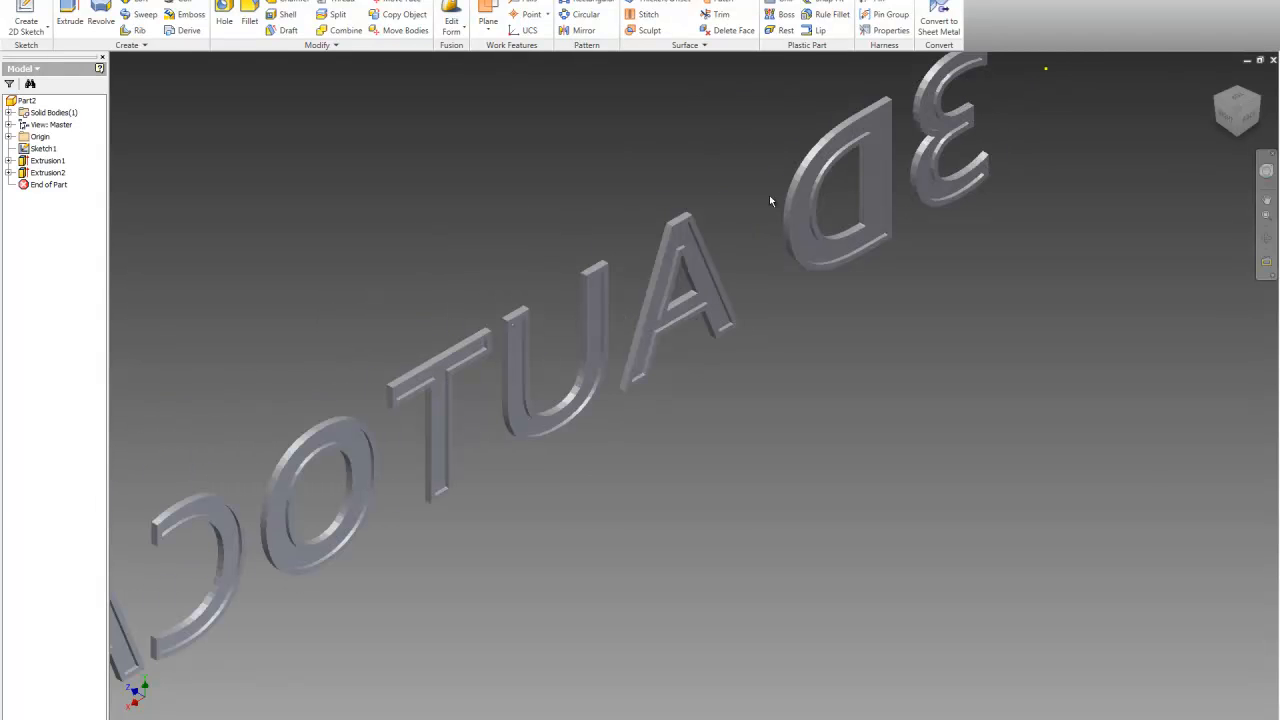
{"action": "left_click", "coordinate": [1238, 108]}
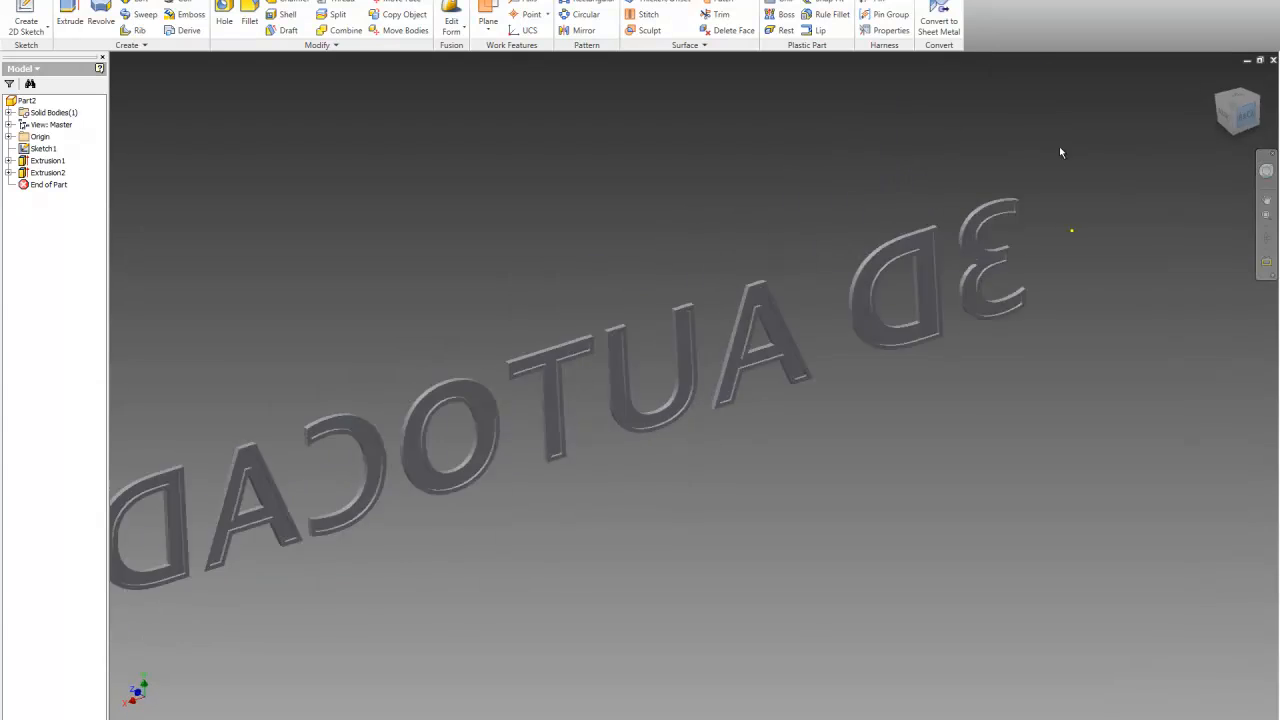
{"action": "scroll", "coordinate": [912, 432], "scroll_direction": "up", "scroll_amount": 8}
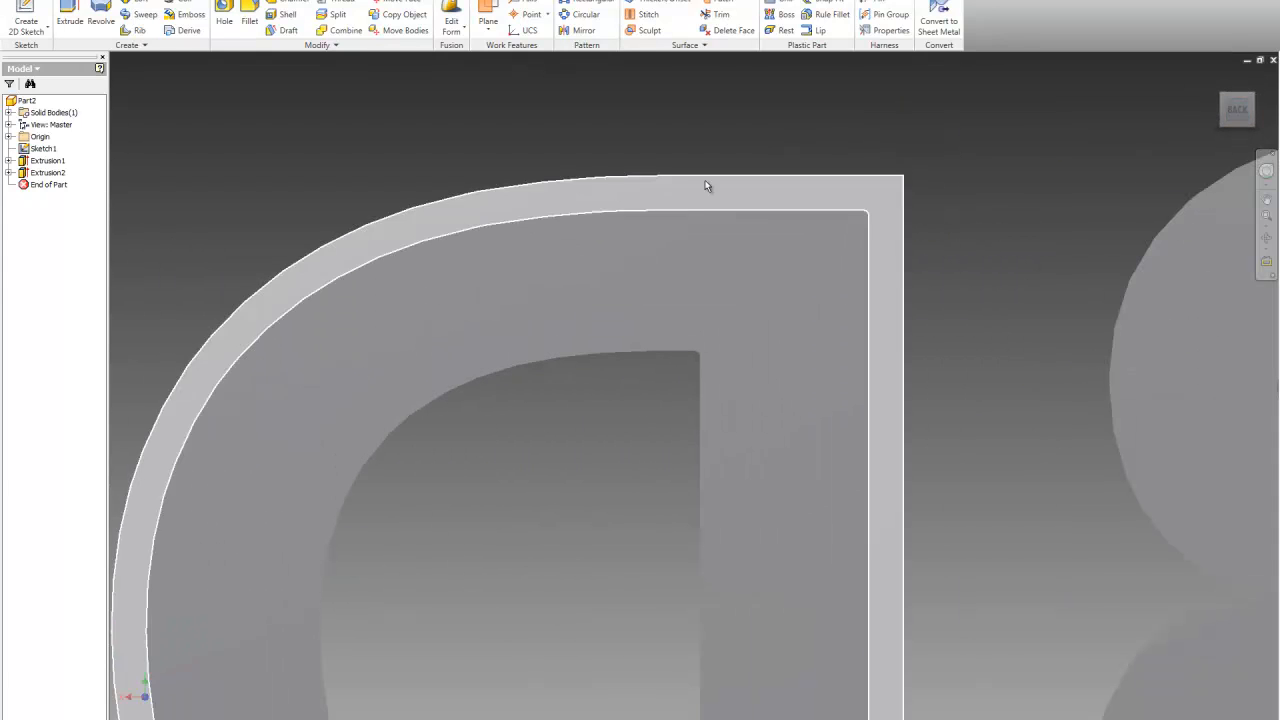
{"action": "scroll", "coordinate": [892, 152], "scroll_direction": "down", "scroll_amount": 5}
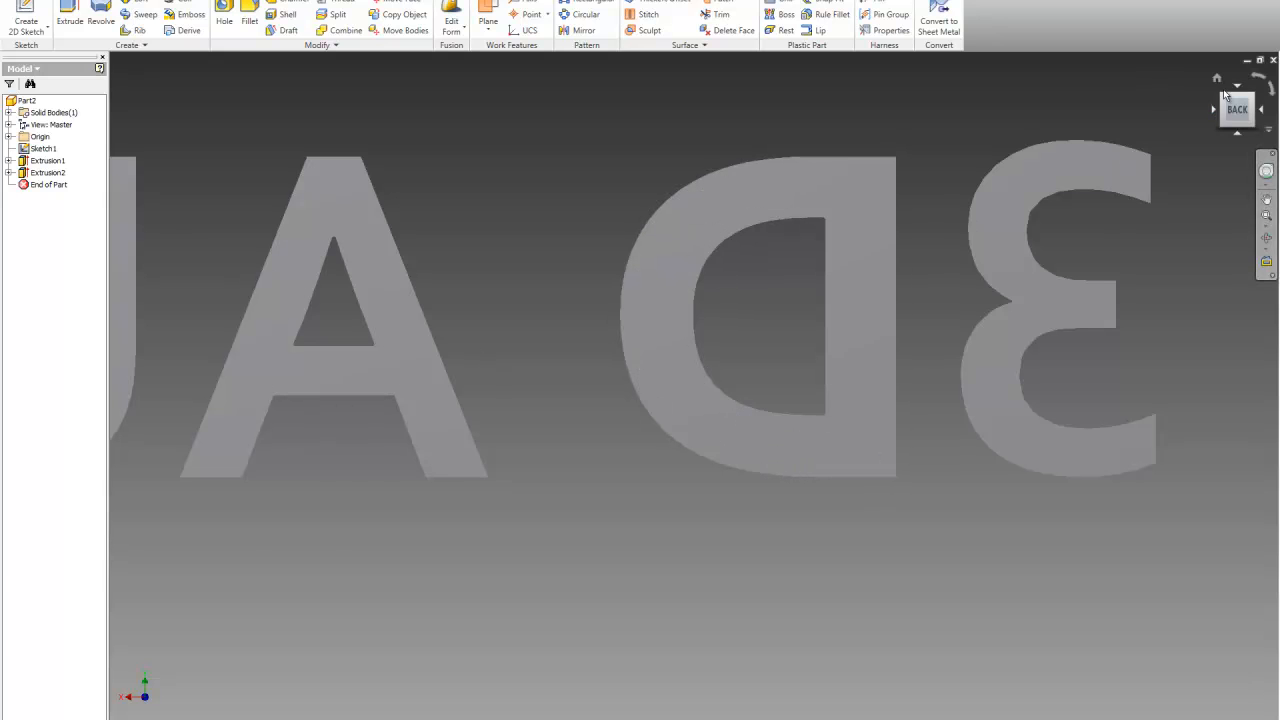
{"action": "left_click", "coordinate": [1218, 78]}
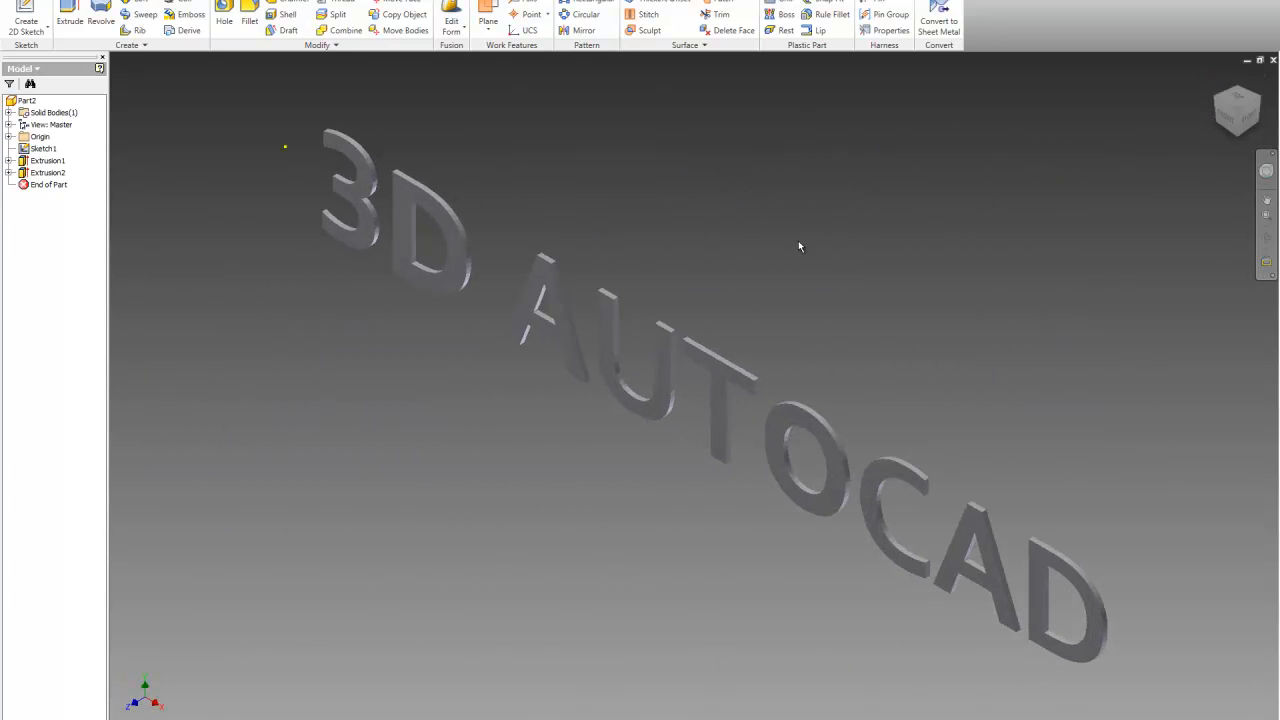
{"action": "scroll", "coordinate": [863, 323], "scroll_direction": "down", "scroll_amount": 4}
{"action": "scroll", "coordinate": [588, 257], "scroll_direction": "up", "scroll_amount": 3}
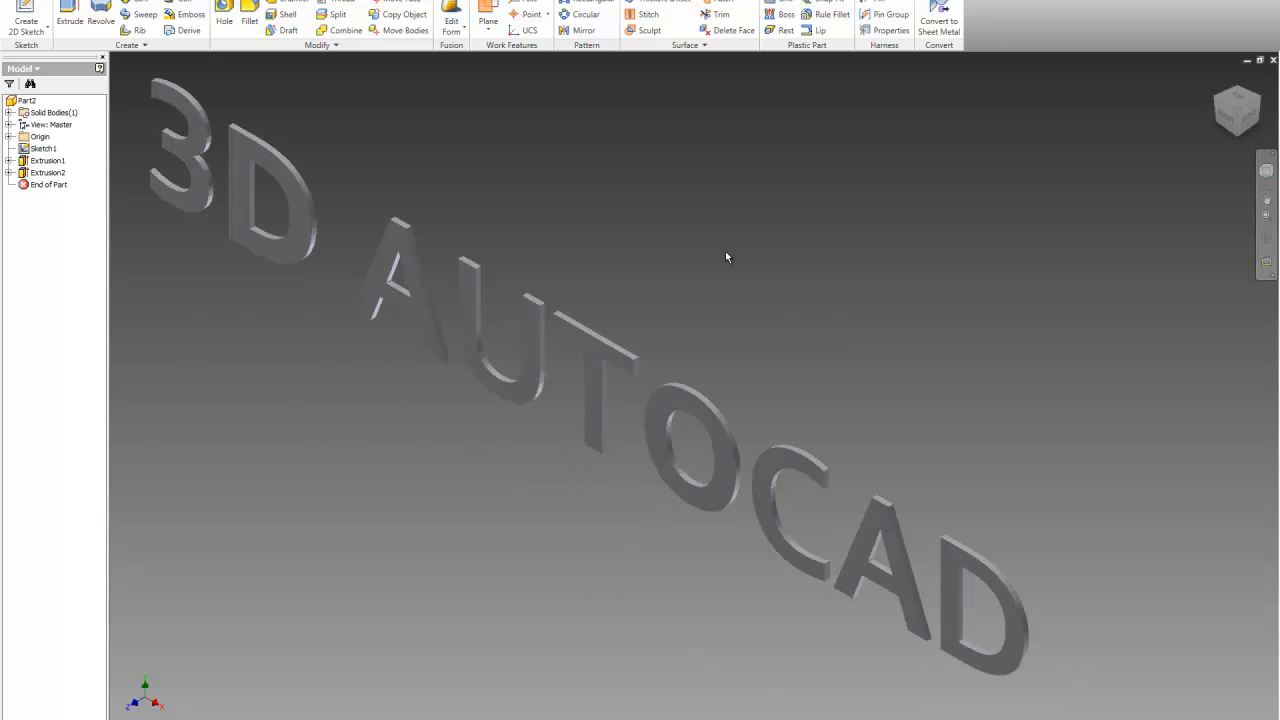
{"action": "scroll", "coordinate": [726, 257], "scroll_direction": "up", "scroll_amount": 2}
{"action": "scroll", "coordinate": [598, 174], "scroll_direction": "down", "scroll_amount": 3}
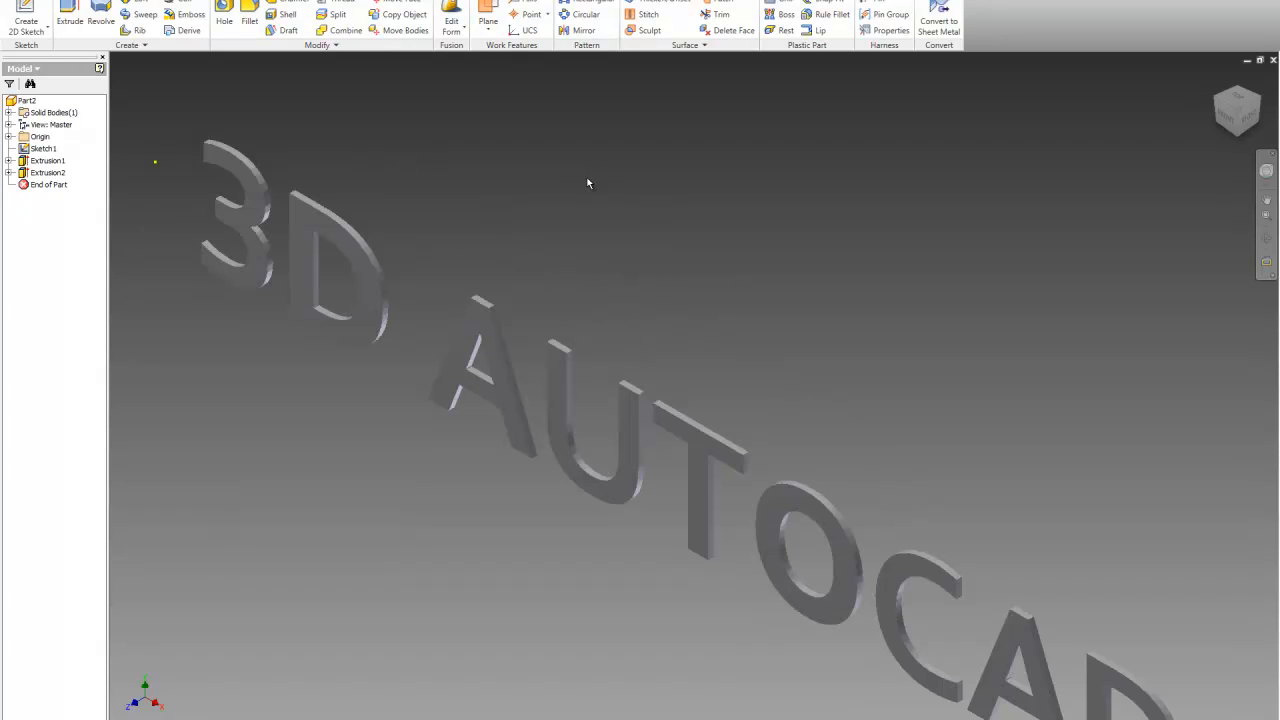